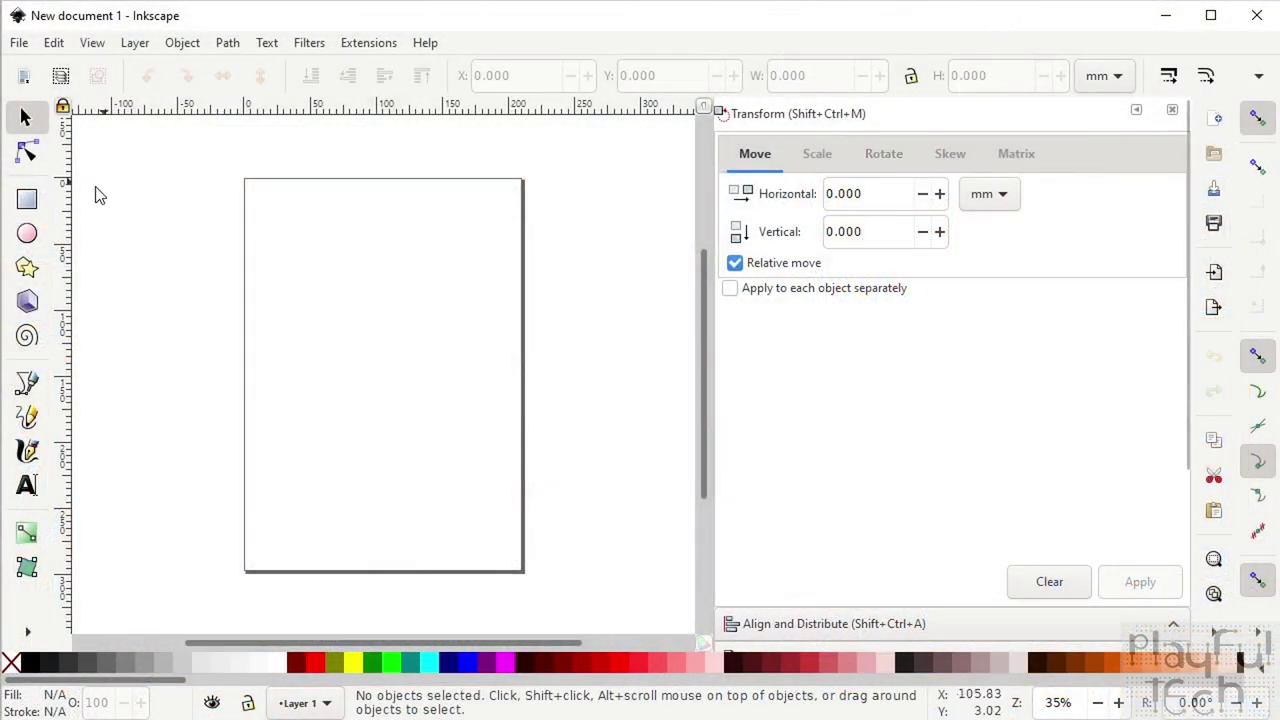
Draw a rectangle on the upper page and set its width to 675 mm and height to 286 mm
left_click(26, 199)
left_click_drag(272, 265, 485, 364)
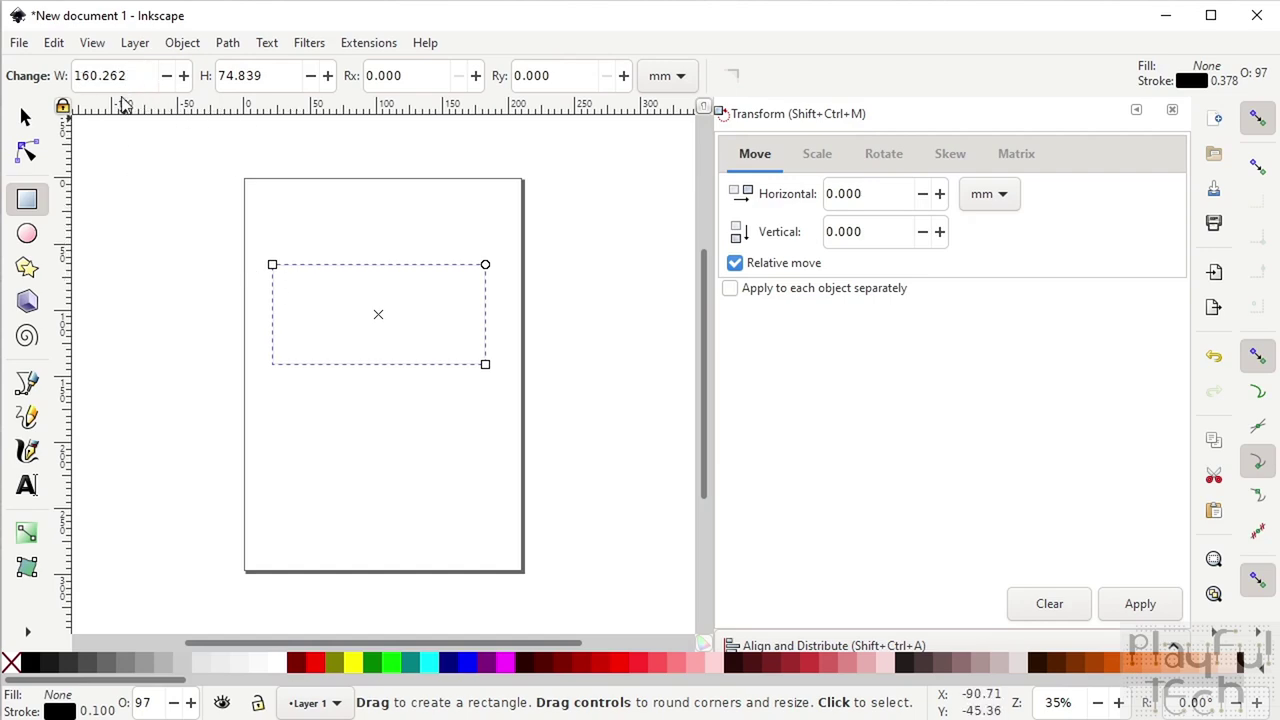
left_click_drag(140, 76, 63, 76)
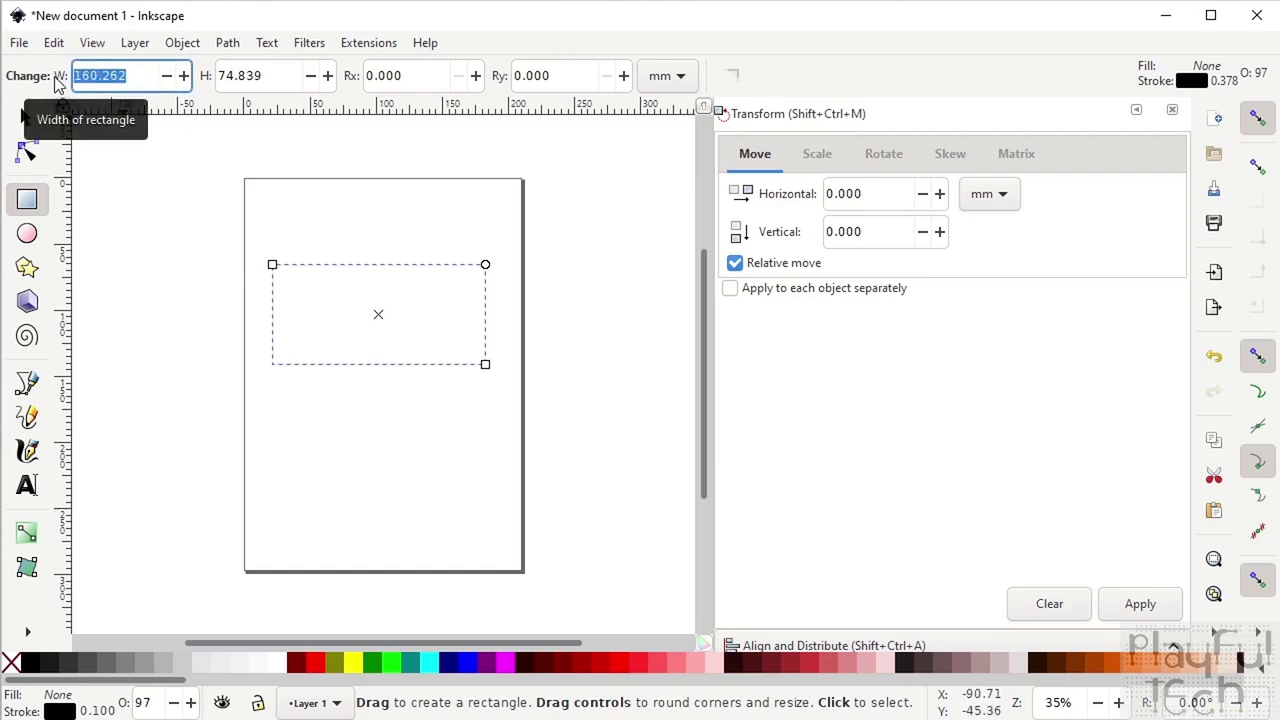
type("675")
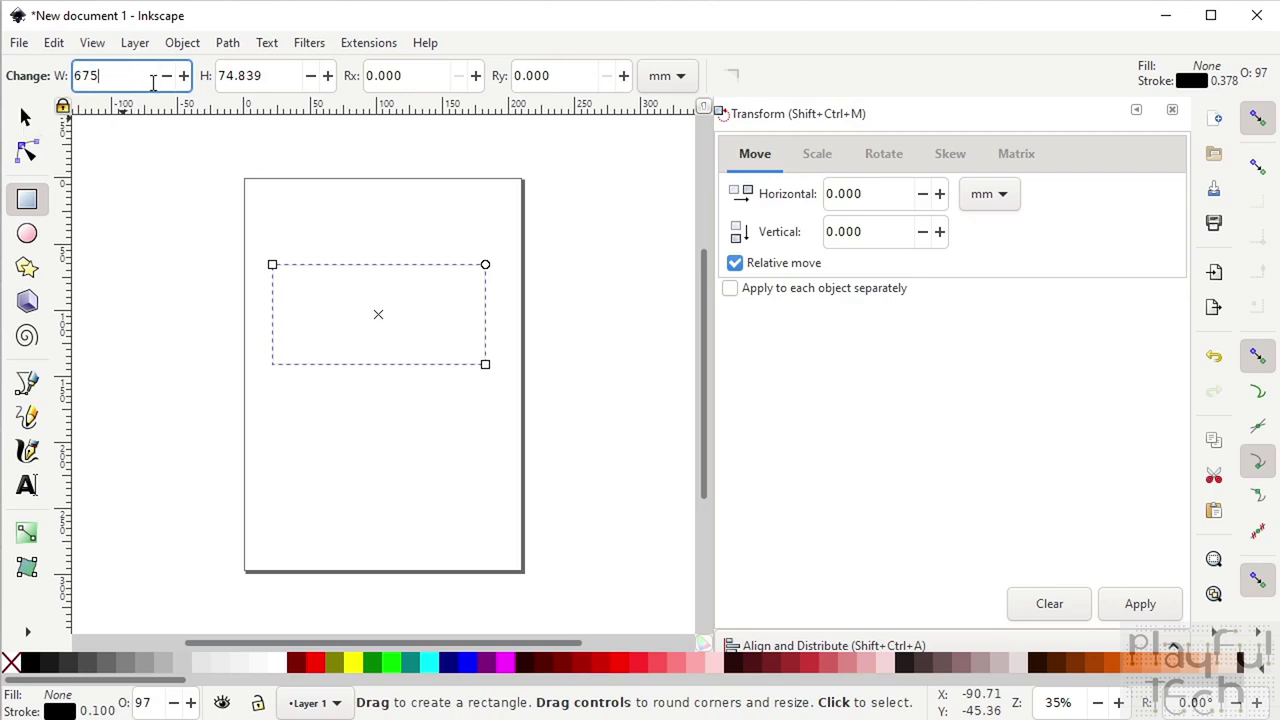
left_click_drag(284, 75, 208, 75)
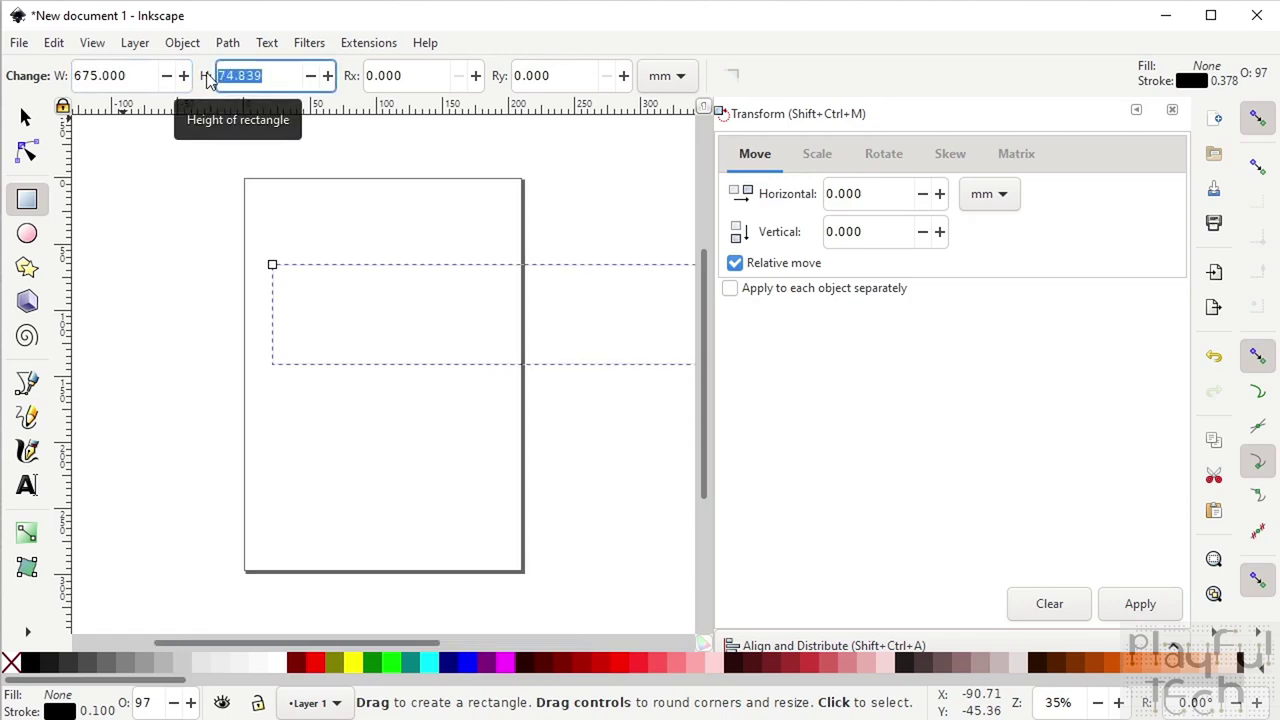
type("286")
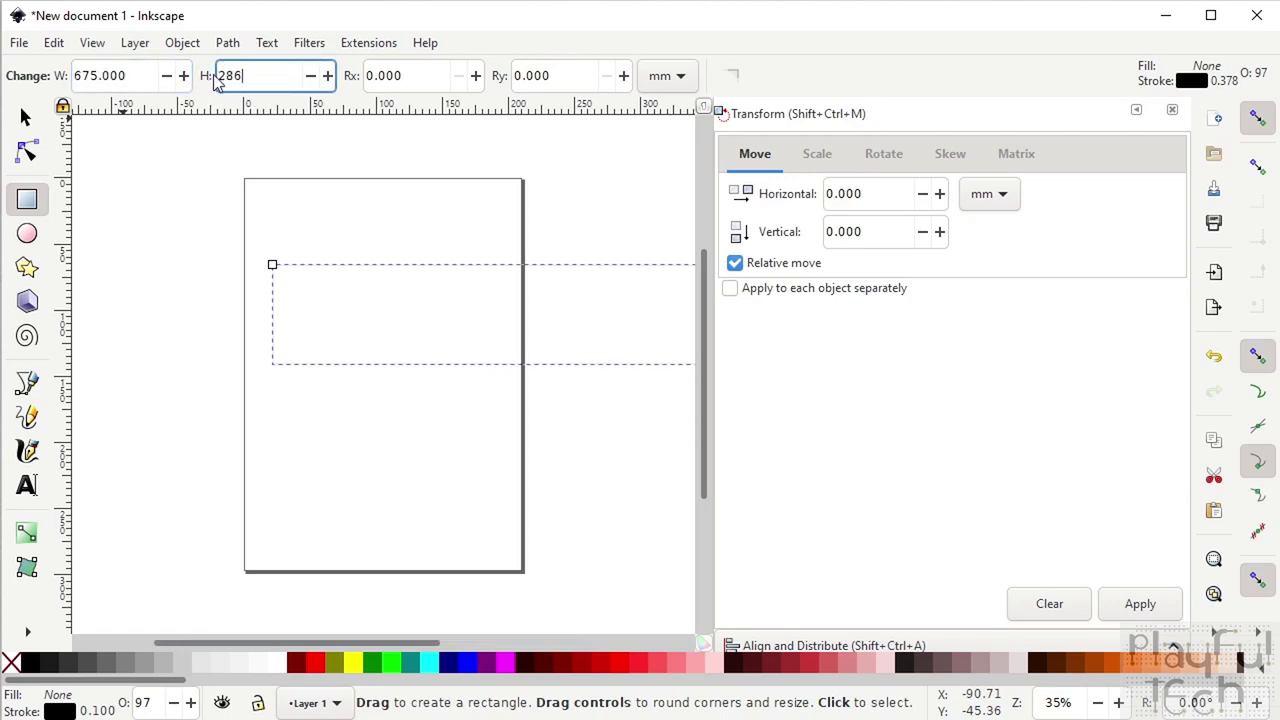
key("Return")
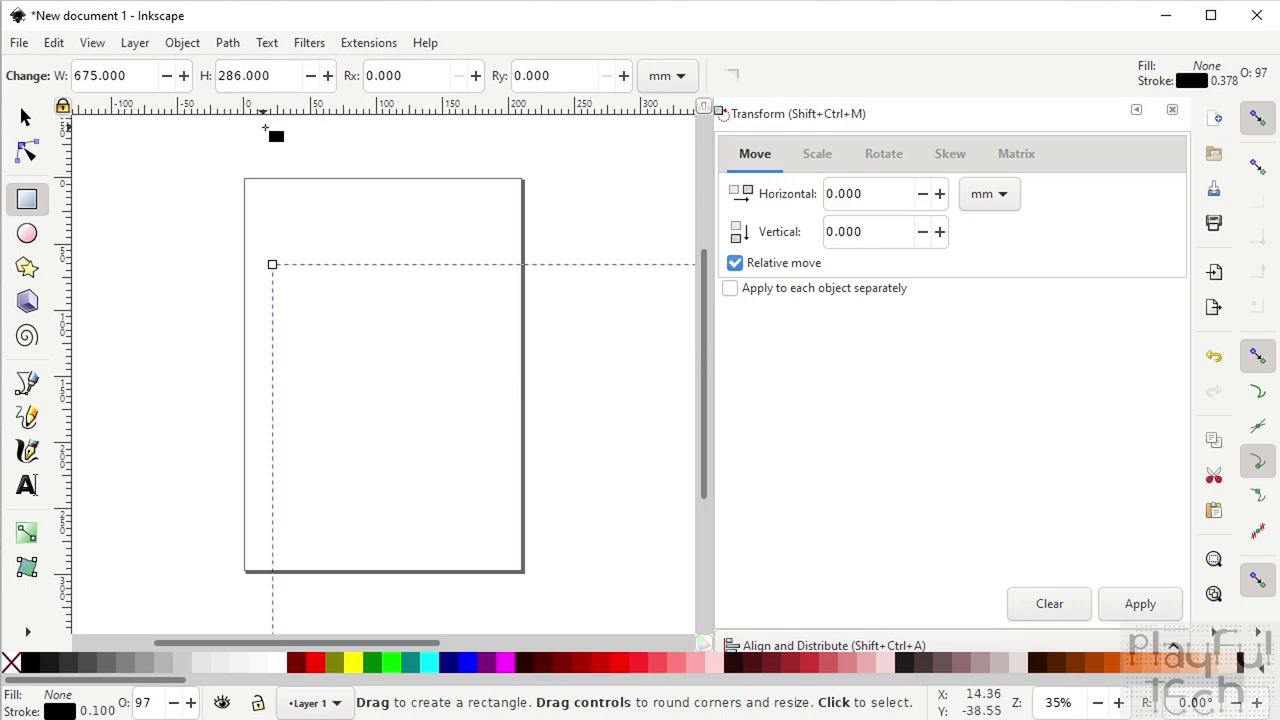
Move the rectangle up and left over the page and check its 0.100 mm stroke width
left_click(28, 117)
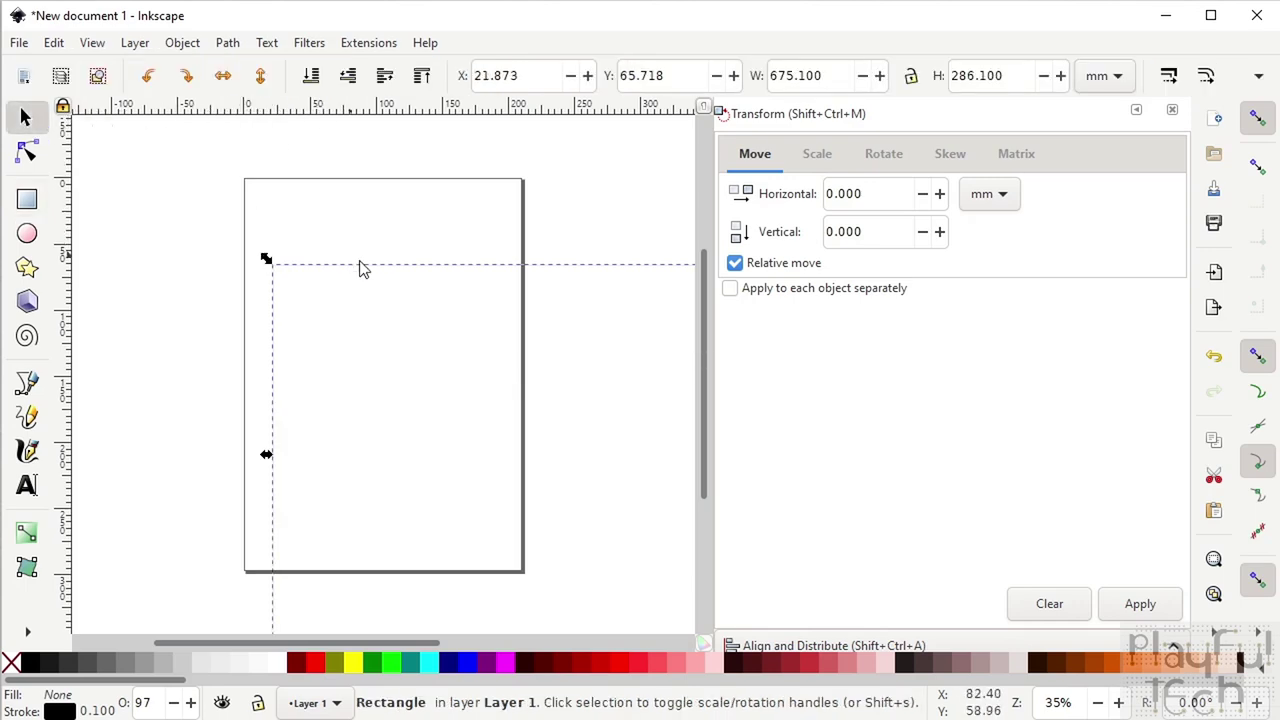
left_click_drag(374, 271, 226, 159)
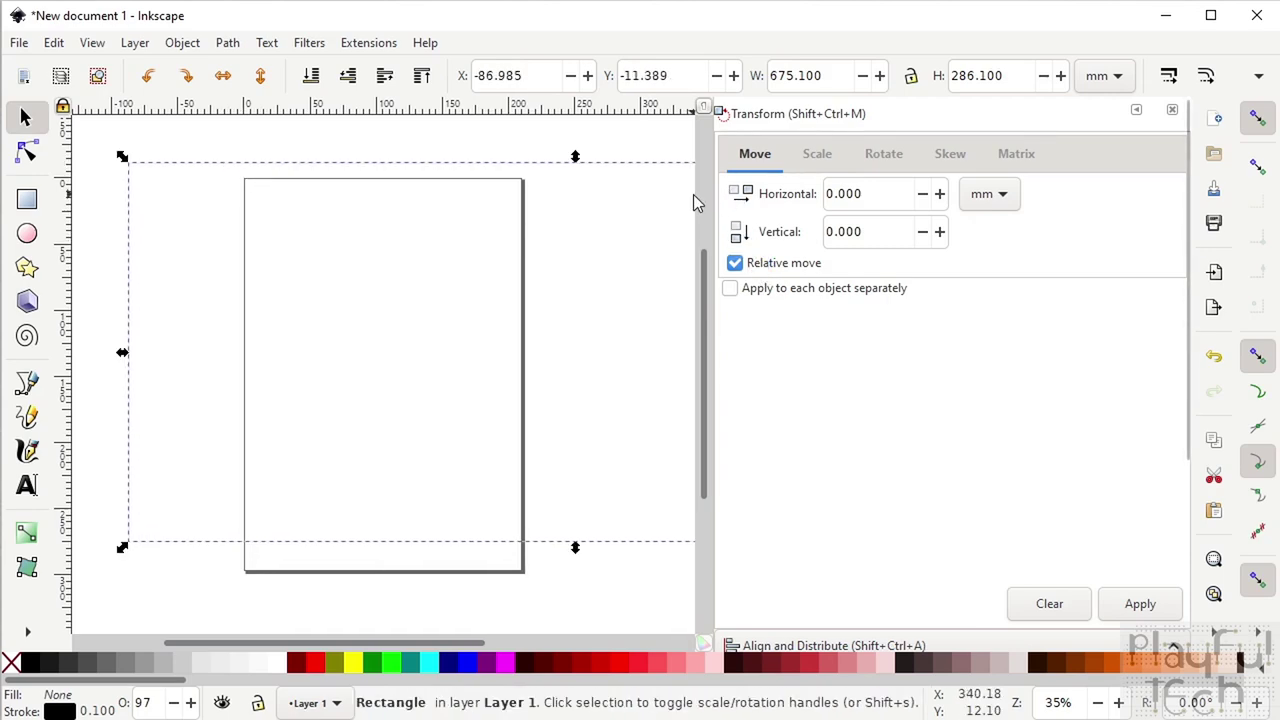
left_click(274, 46)
mouse_move(229, 47)
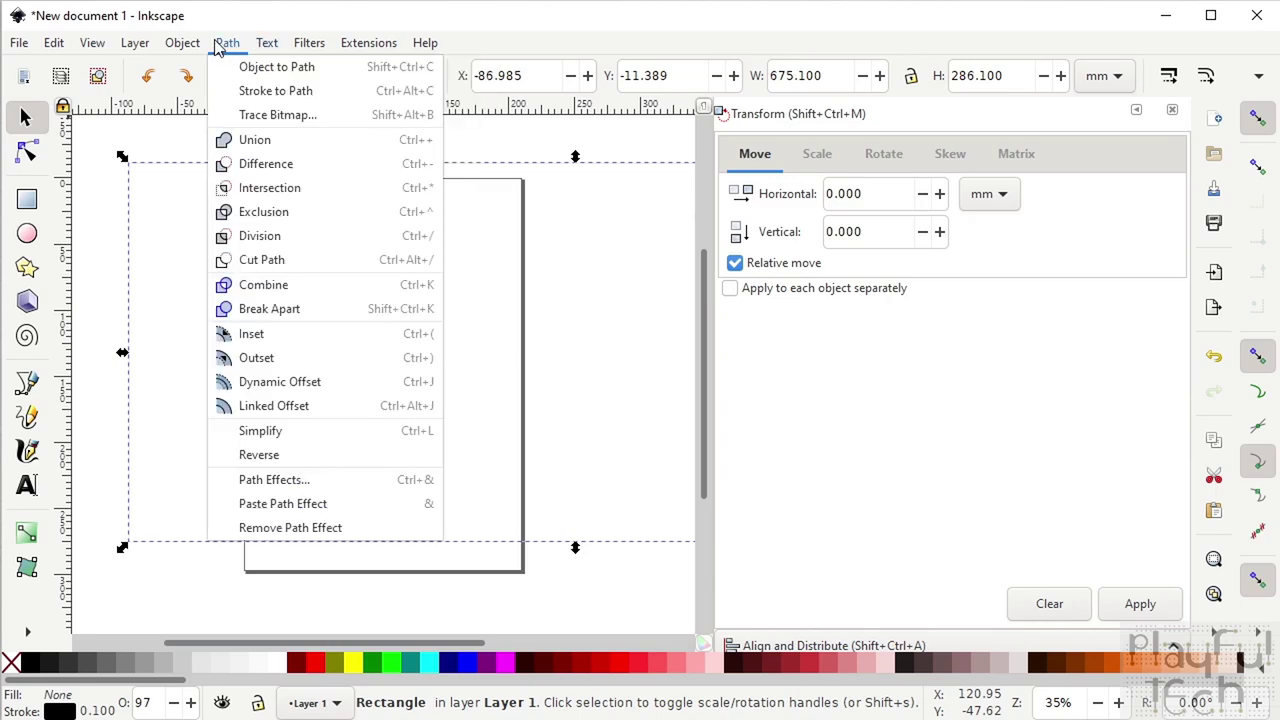
mouse_move(175, 50)
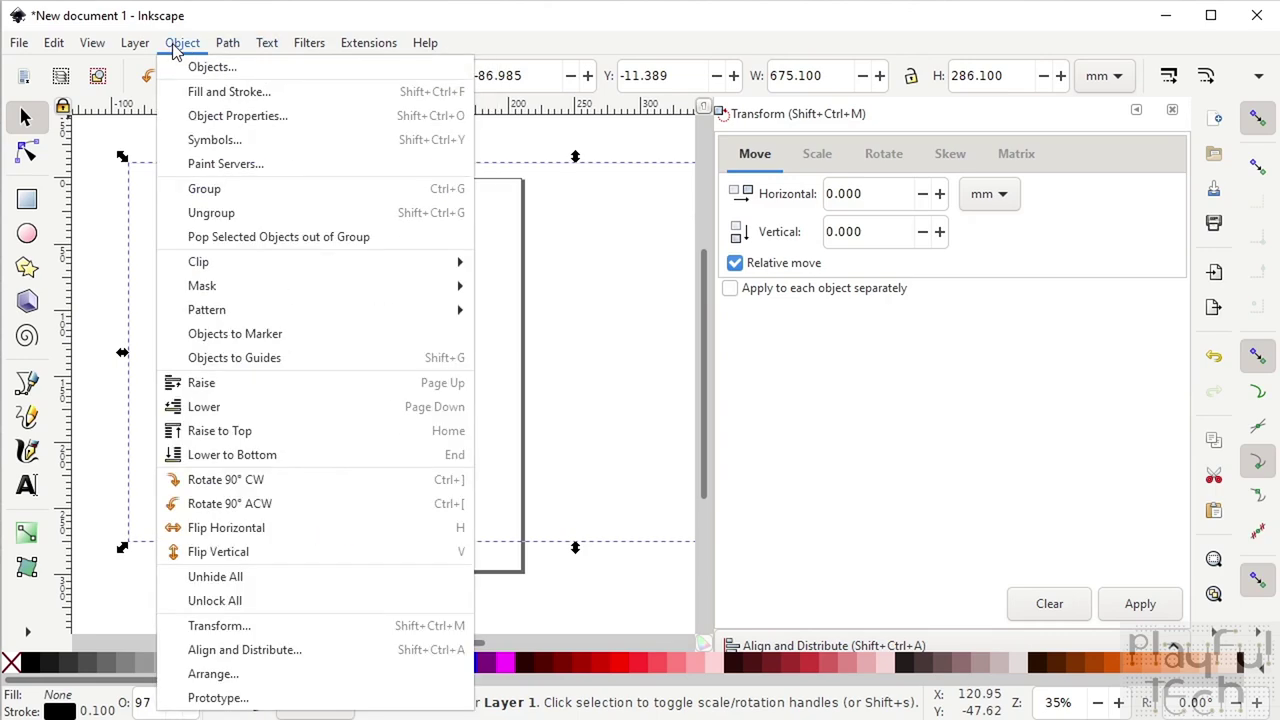
left_click(229, 91)
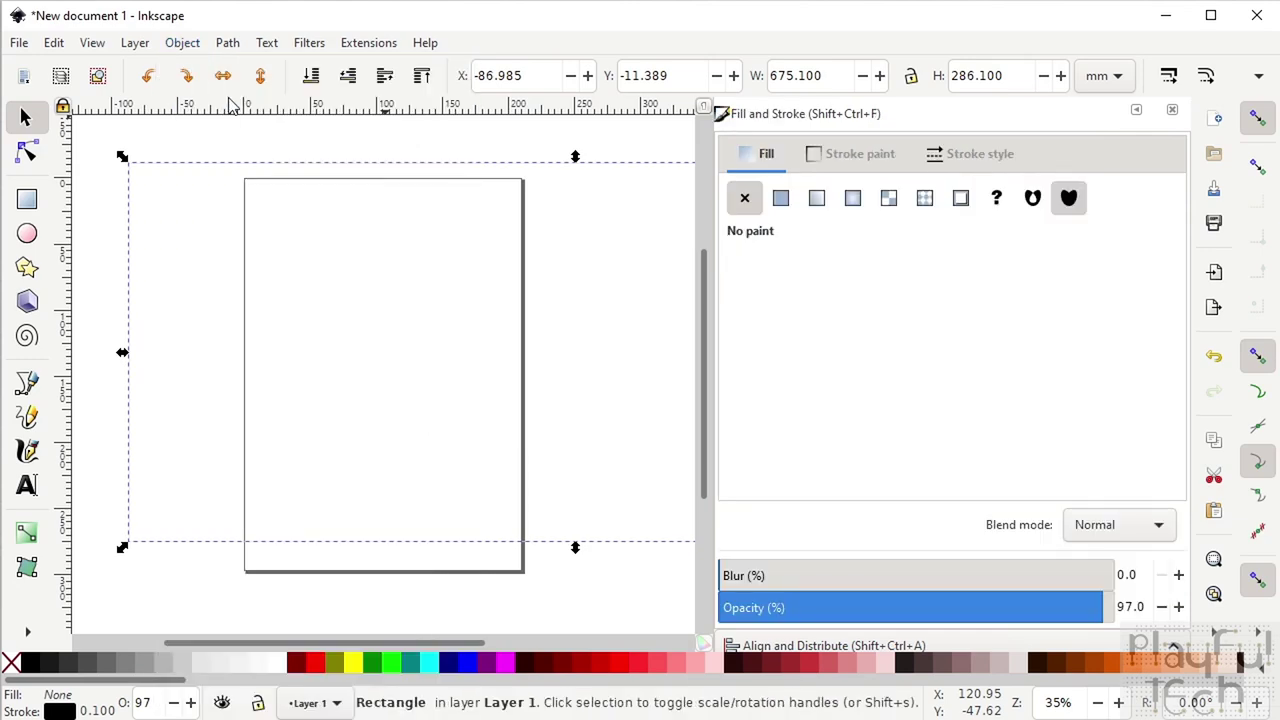
left_click(970, 155)
left_click(787, 197)
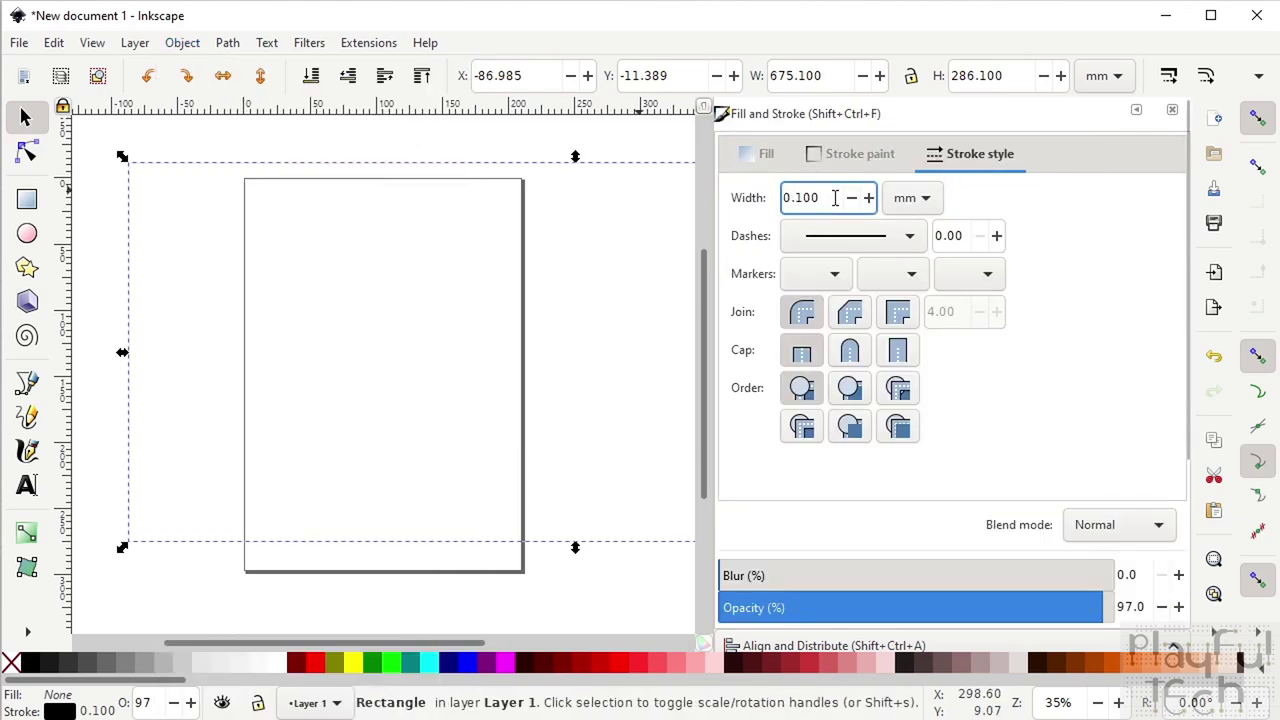
Switch the canvas to Outline display mode and deselect the rectangle
left_click(88, 44)
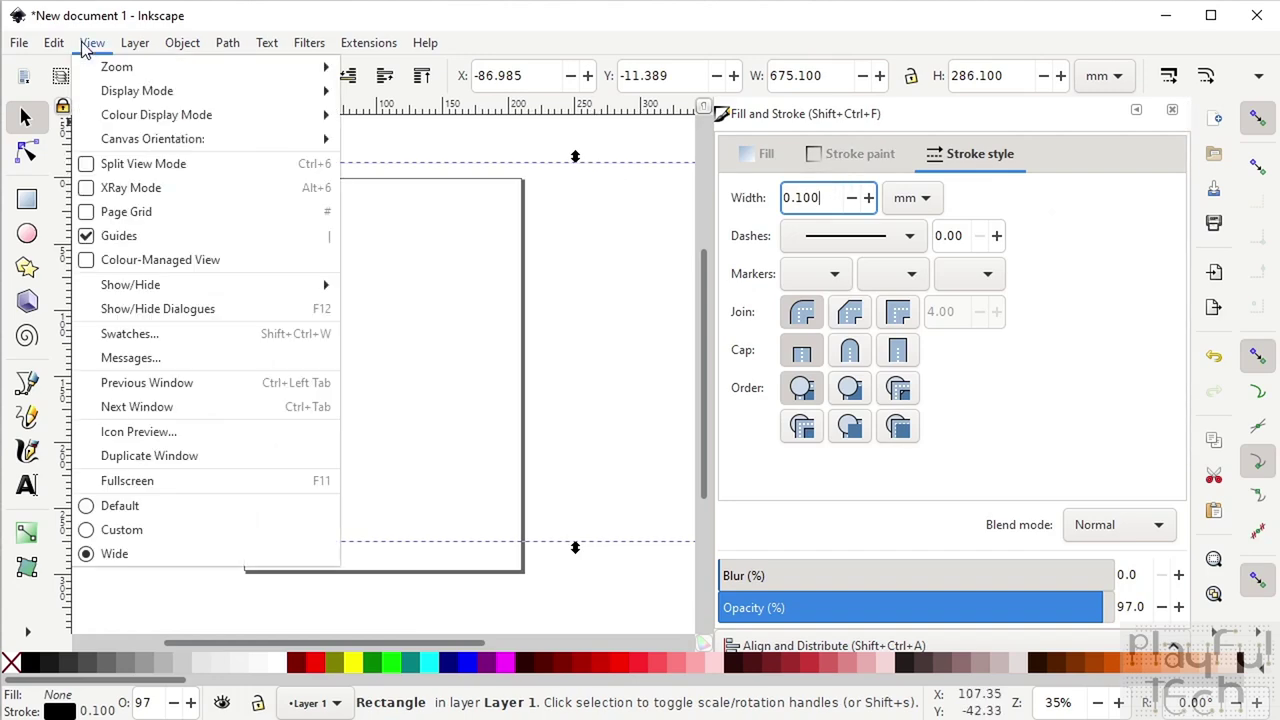
mouse_move(160, 91)
left_click(386, 163)
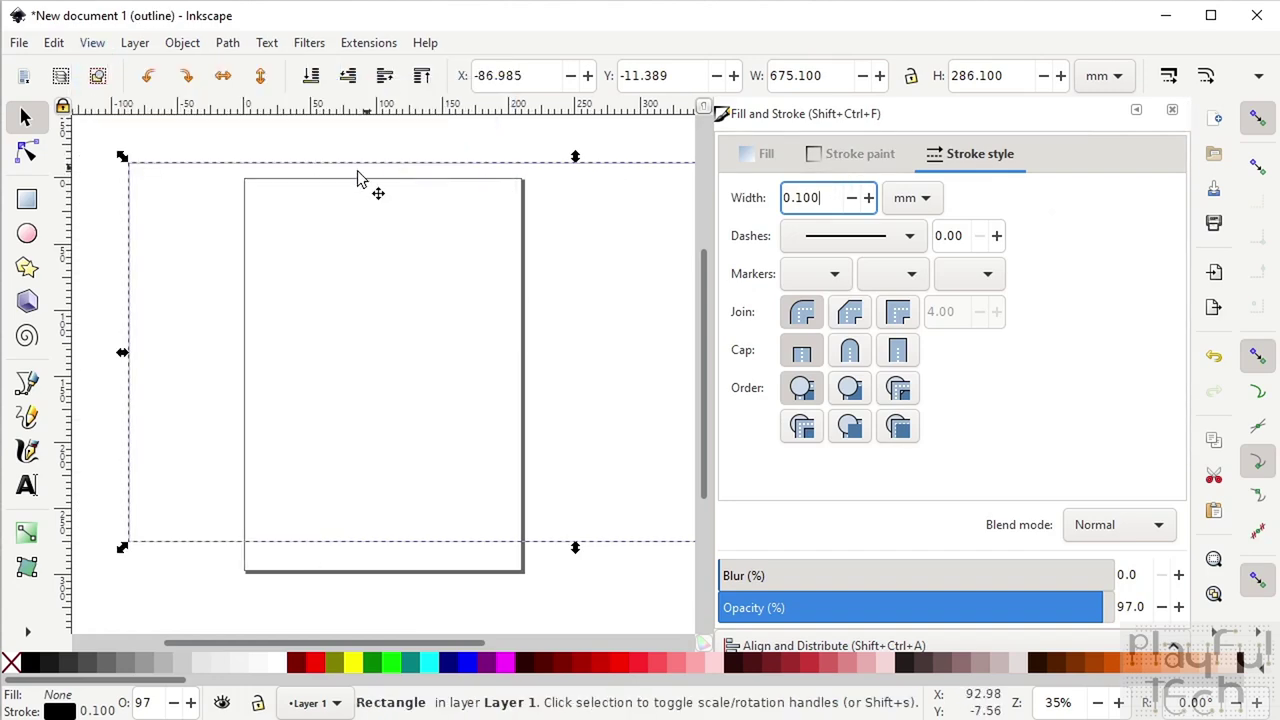
left_click(196, 150)
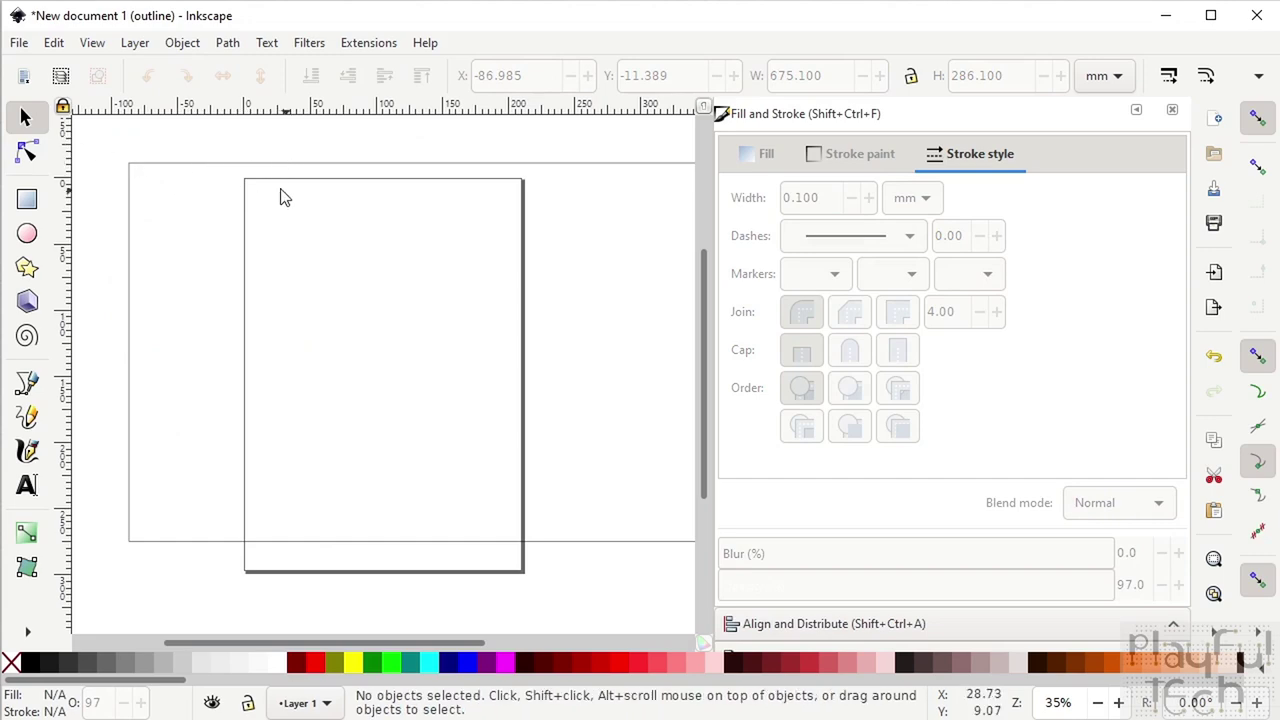
Resize the page to fit the 675 × 286 mm rectangle via Document Properties
left_click(19, 43)
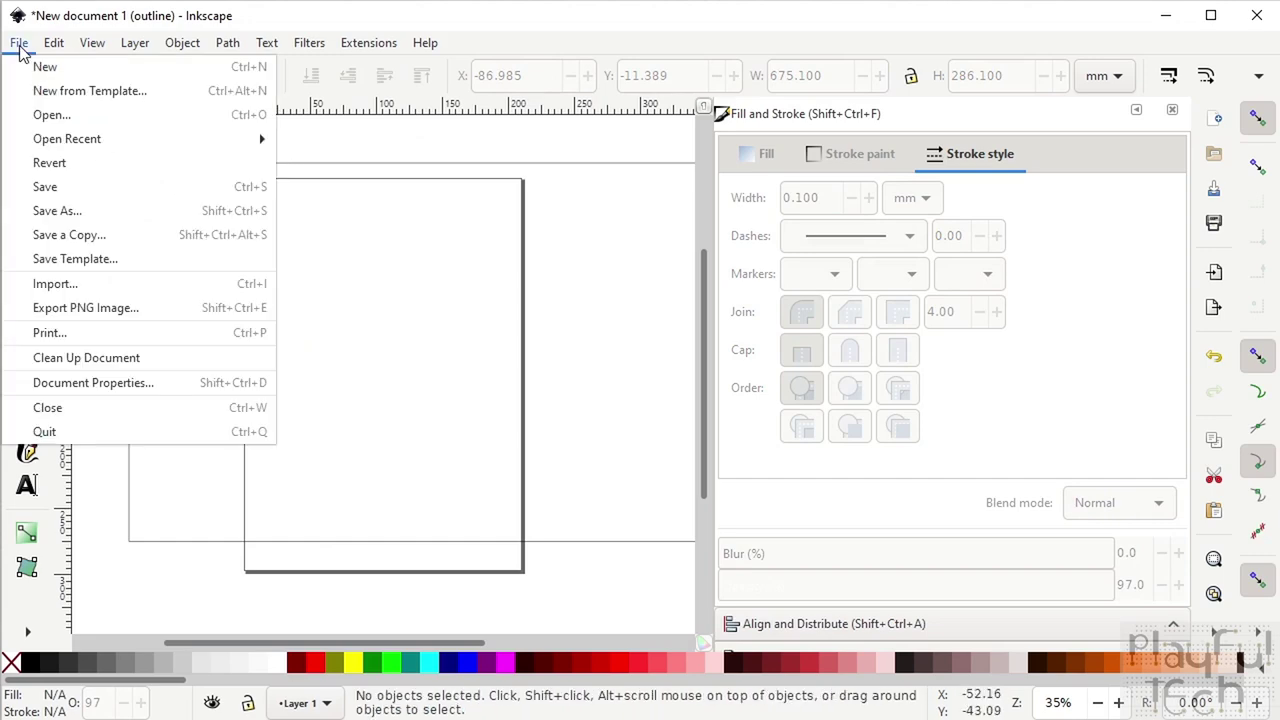
left_click(609, 383)
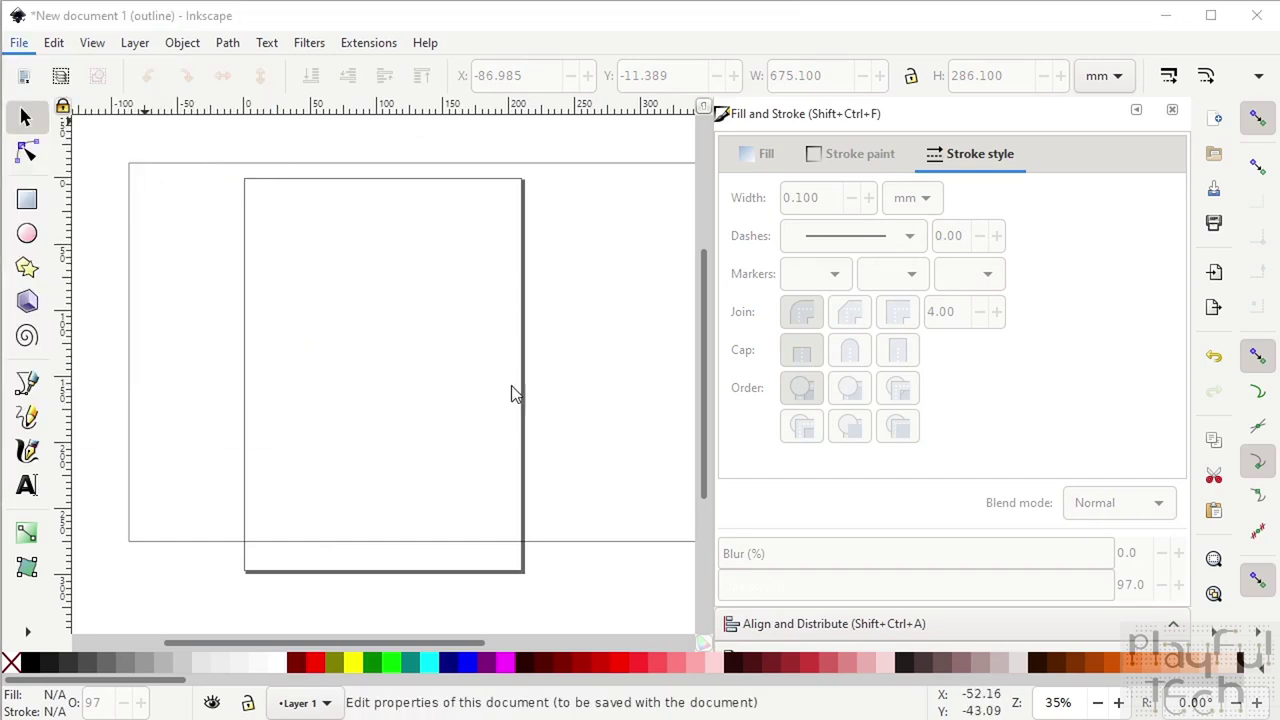
left_click_drag(889, 46, 624, 20)
left_click(622, 447)
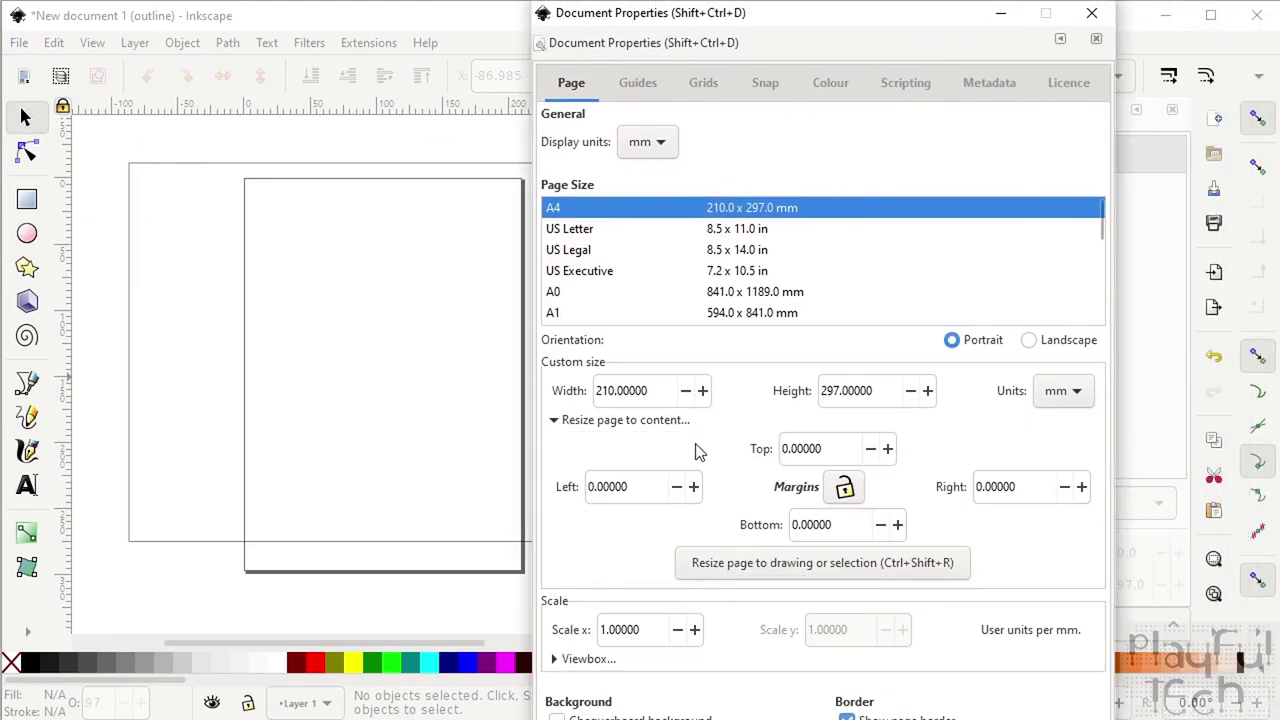
left_click(793, 564)
left_click(1092, 16)
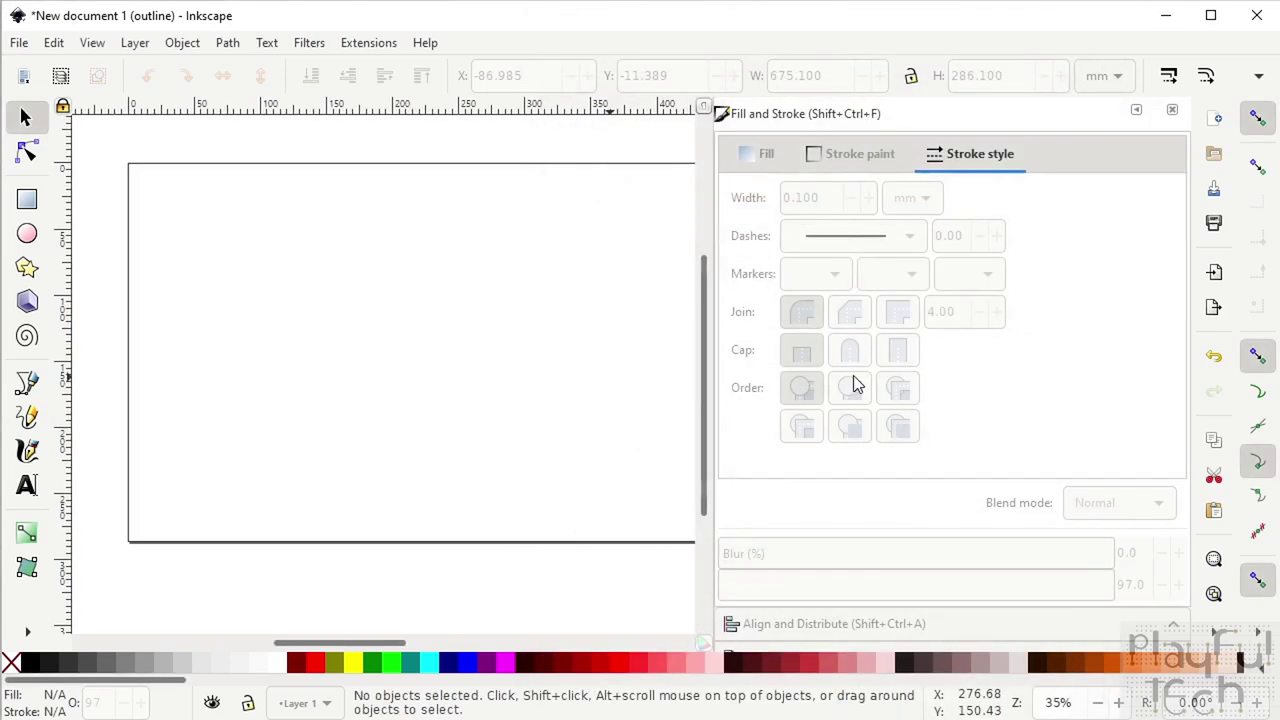
Give the large rectangle slightly rounded corners with the Node tool and bring the page back into view
scroll(406, 494, "down", 2)
scroll(406, 497, "up", 1)
scroll(424, 552, "down", 2, "ctrl")
scroll(369, 529, "right", 3)
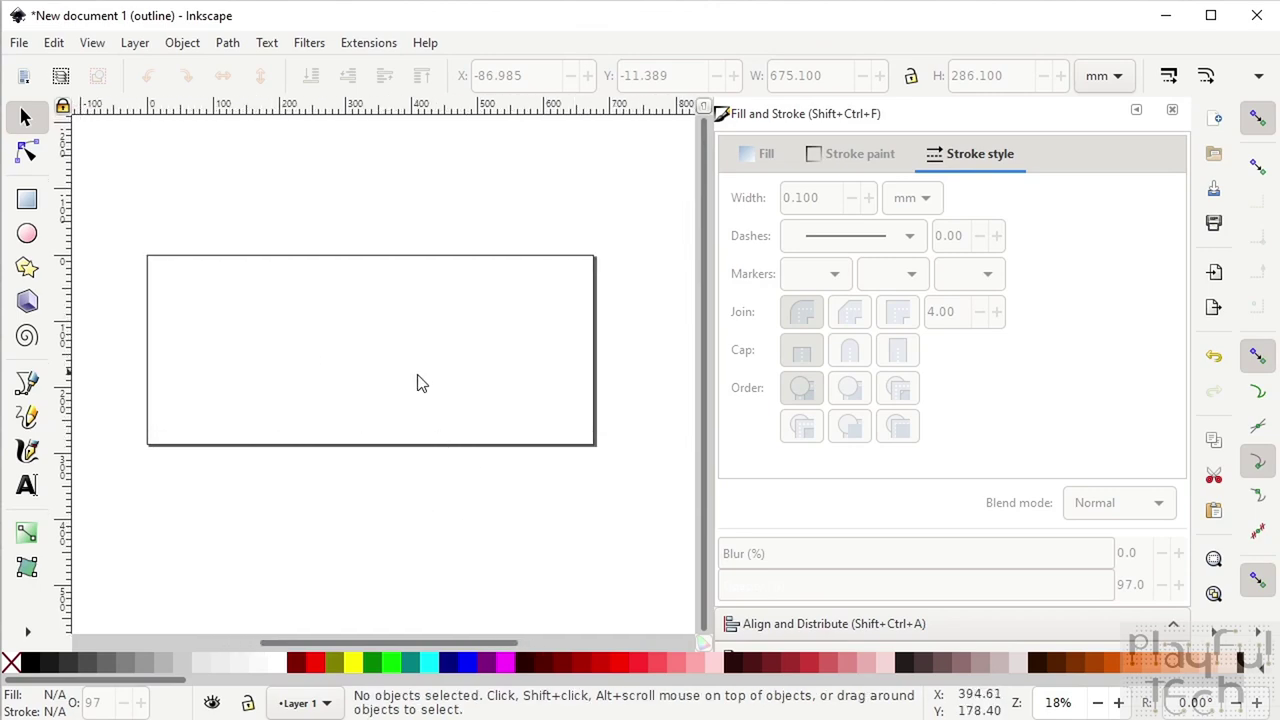
scroll(517, 380, "up", 3, "ctrl")
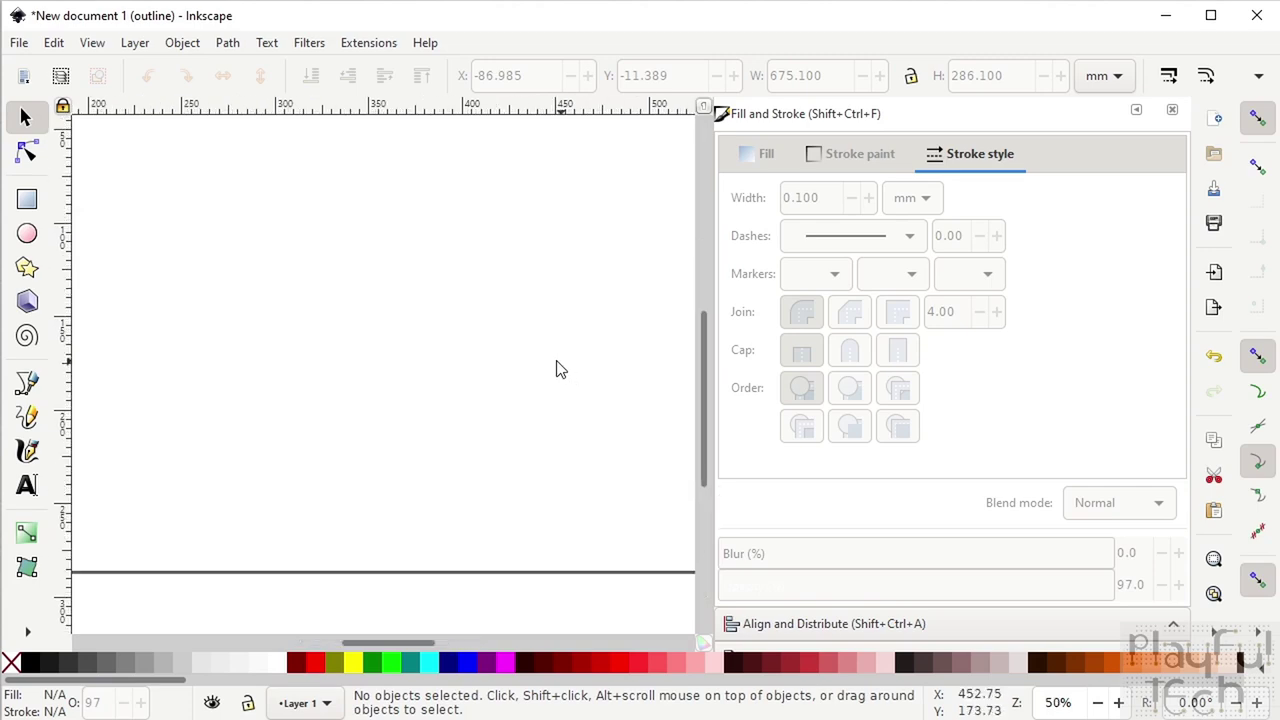
scroll(503, 389, "up", 5)
scroll(446, 314, "right", 5)
left_click(455, 300)
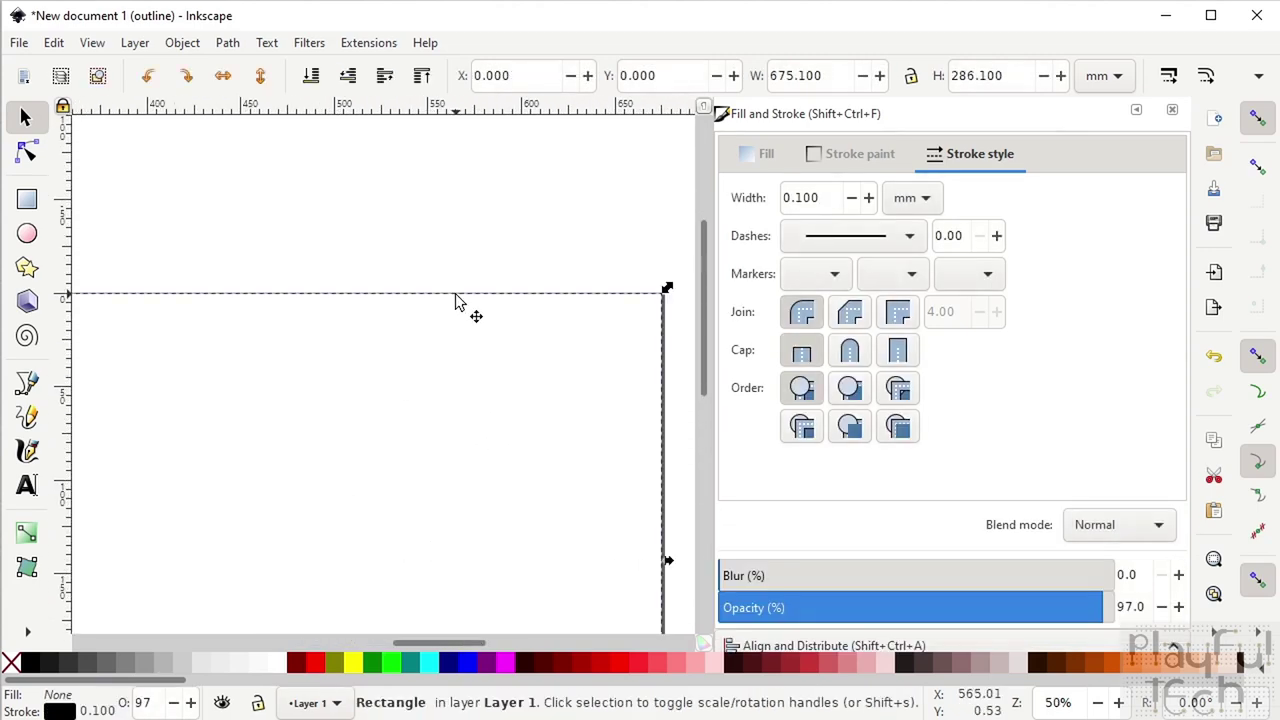
left_click(27, 152)
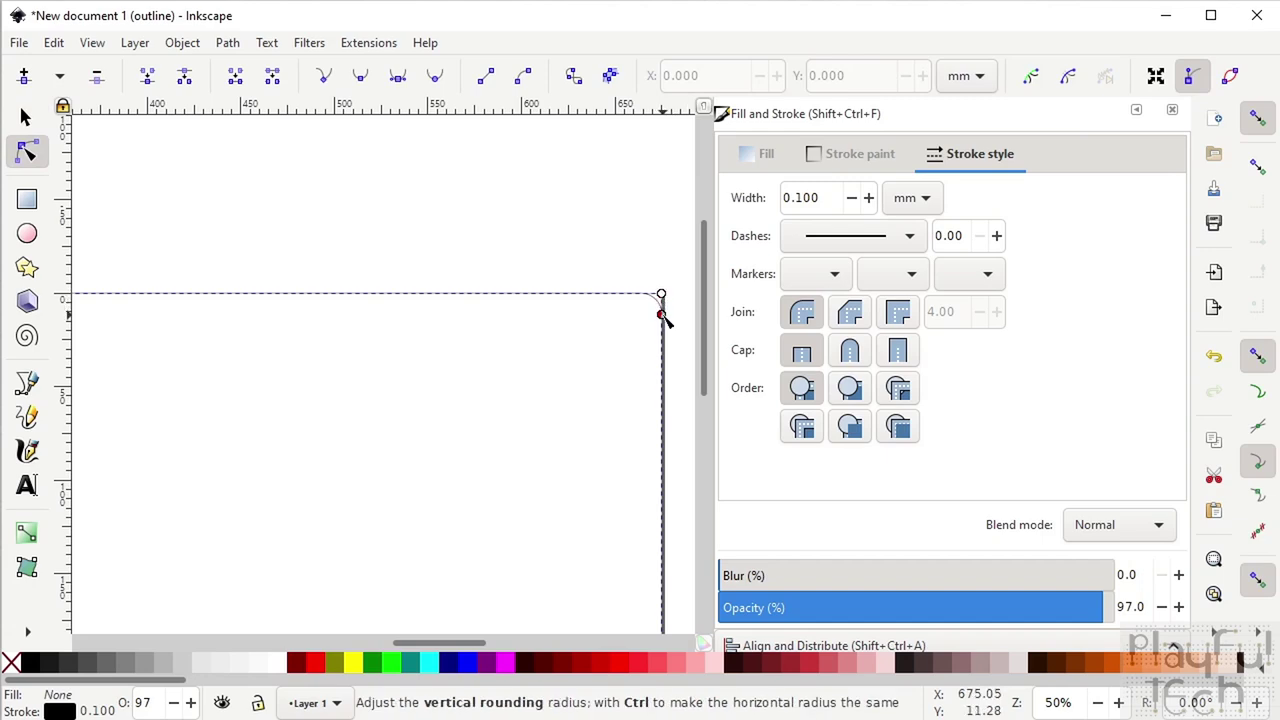
left_click(578, 247)
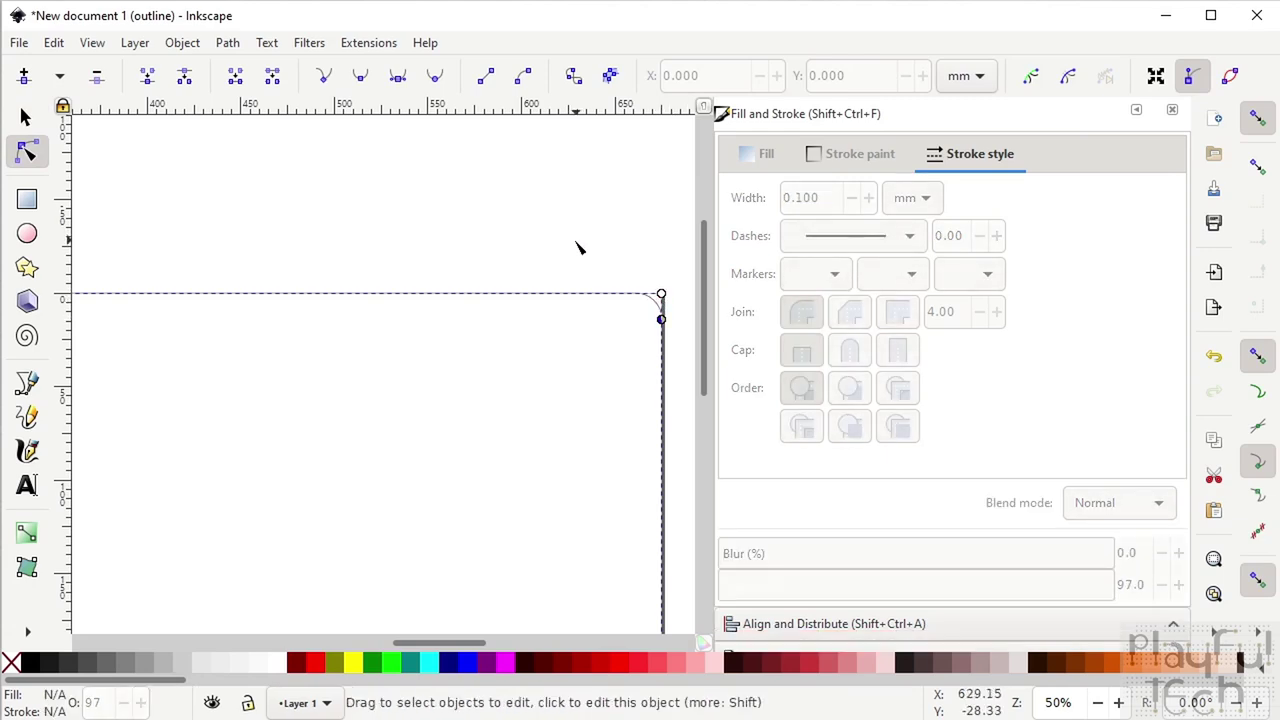
scroll(578, 247, "down", 3)
left_click_drag(400, 323, 510, 265)
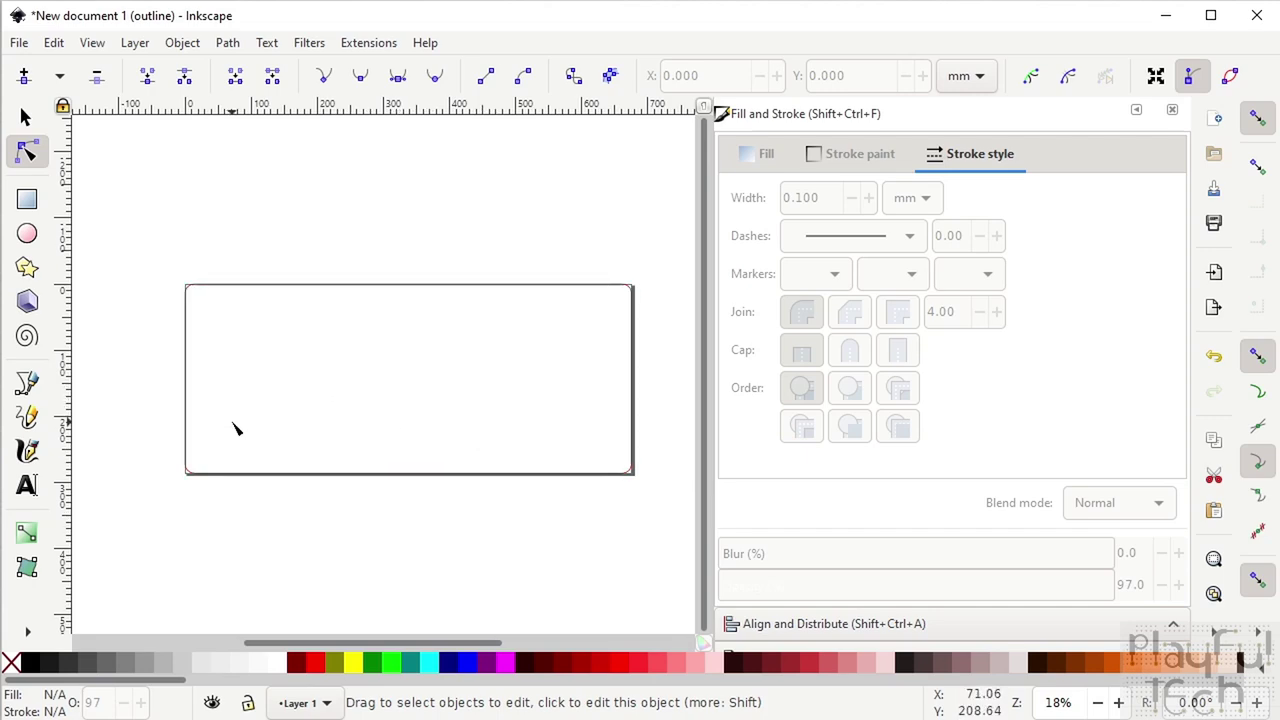
Draw a second rectangle and size it to 297 × 210 mm
left_click(27, 199)
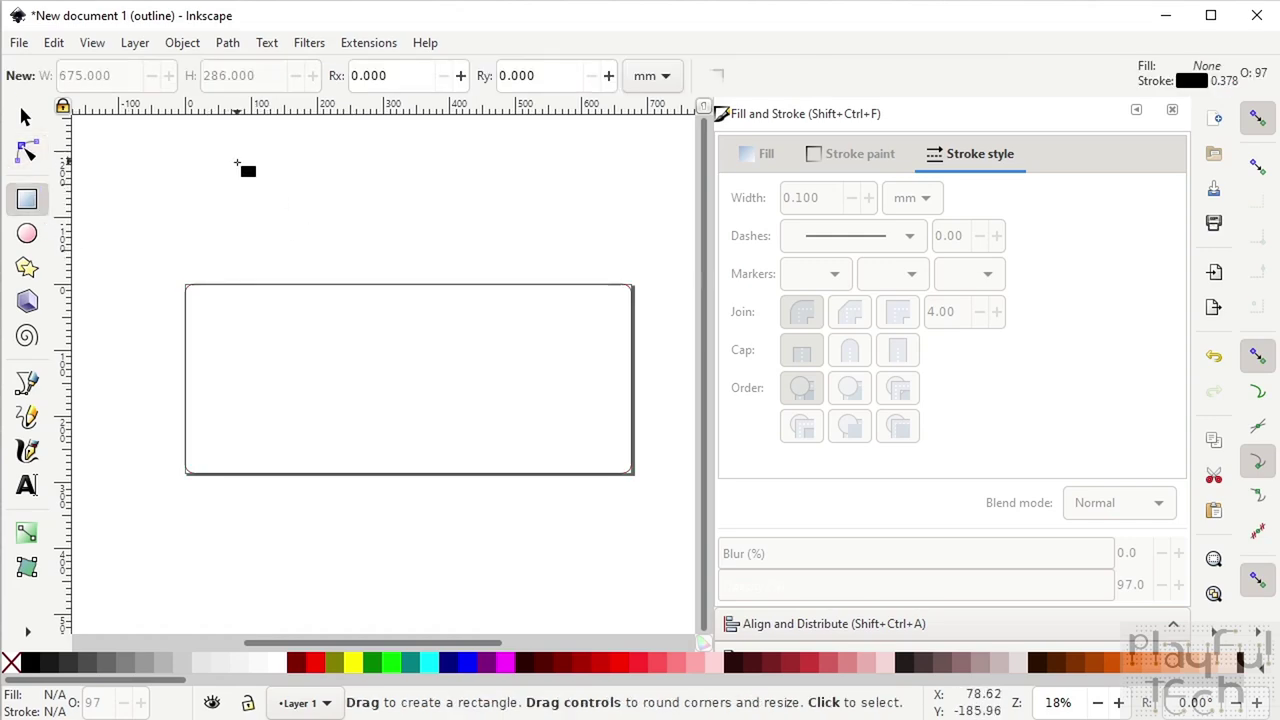
mouse_move(214, 139)
left_mouse_down()
mouse_move(346, 260)
mouse_move(325, 265)
left_mouse_up()
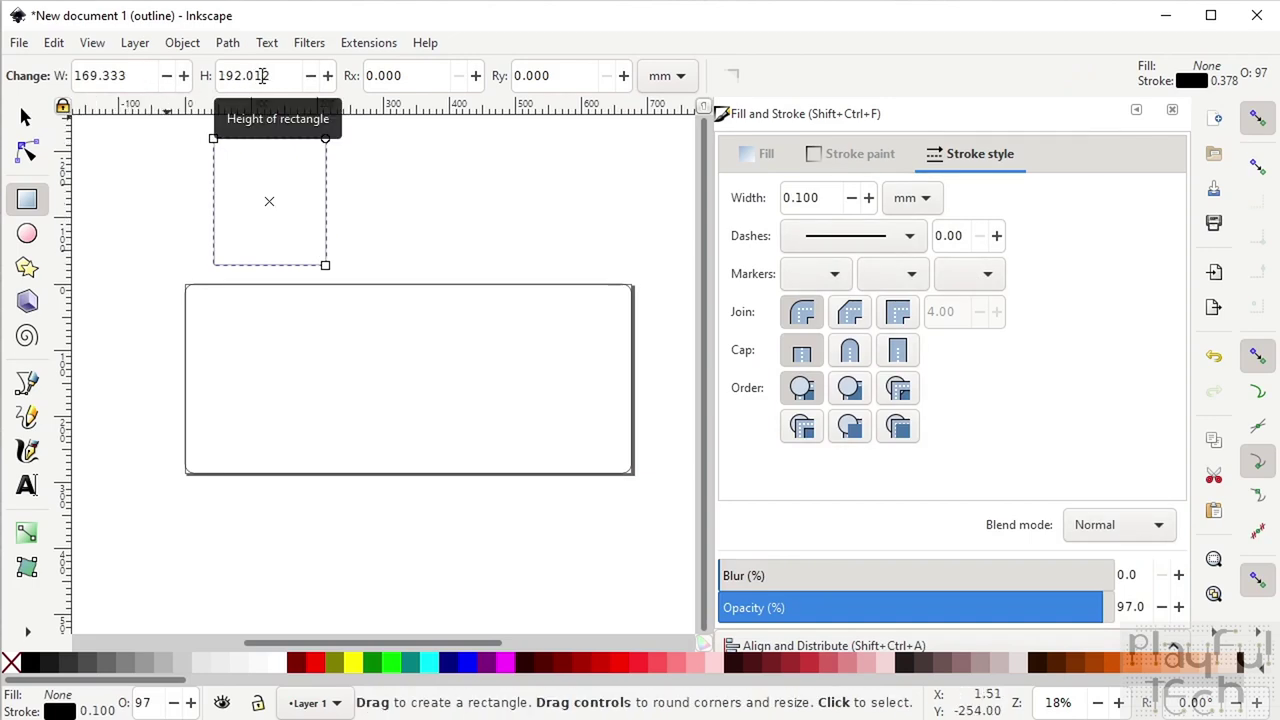
double_click(275, 77)
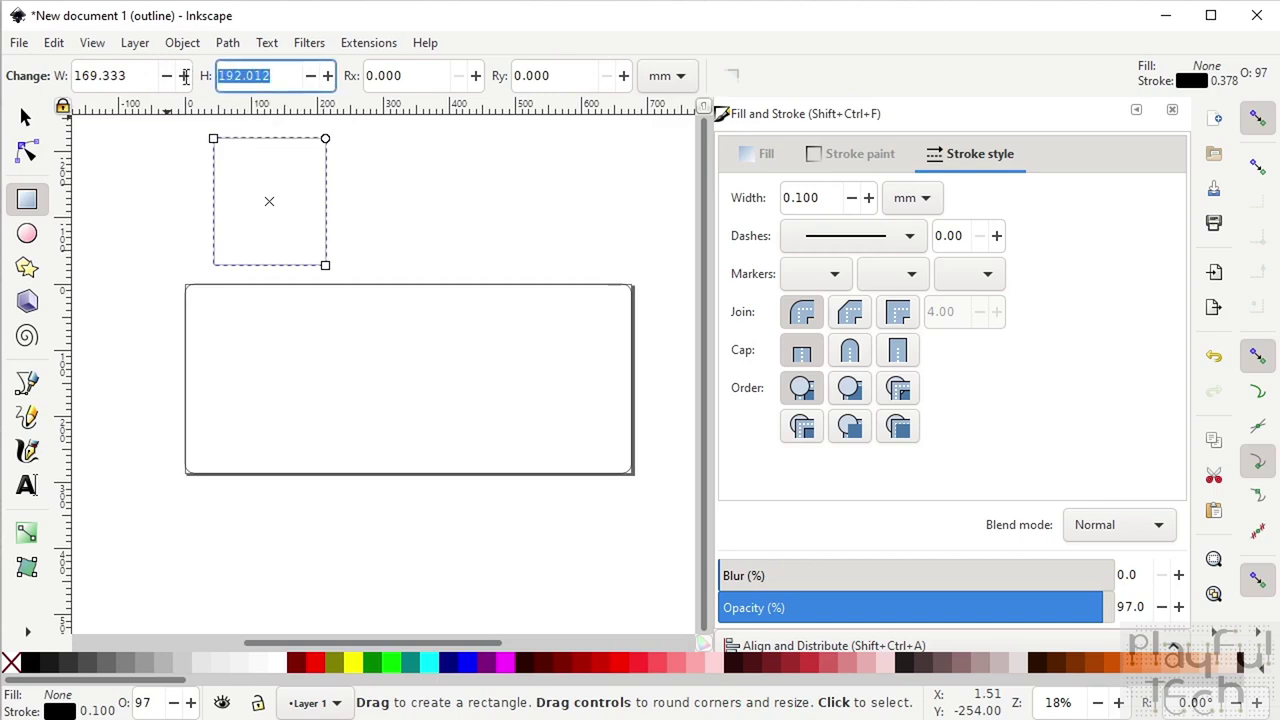
type("210")
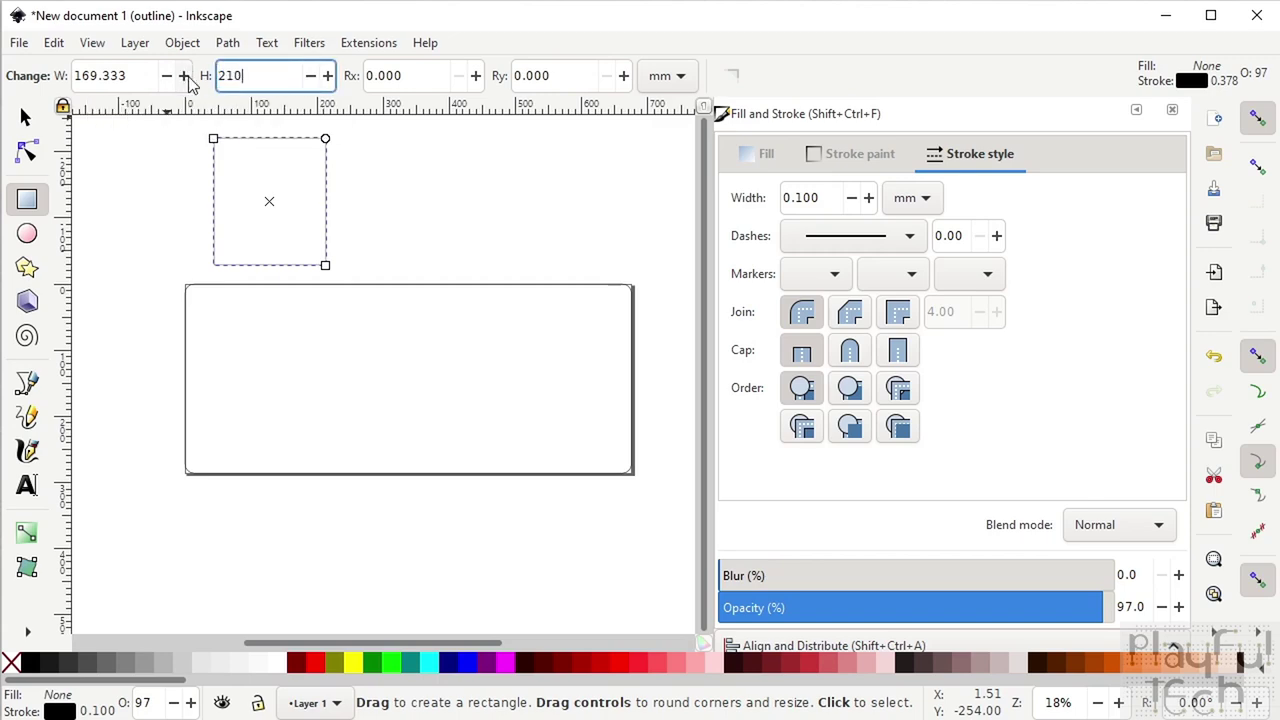
double_click(139, 77)
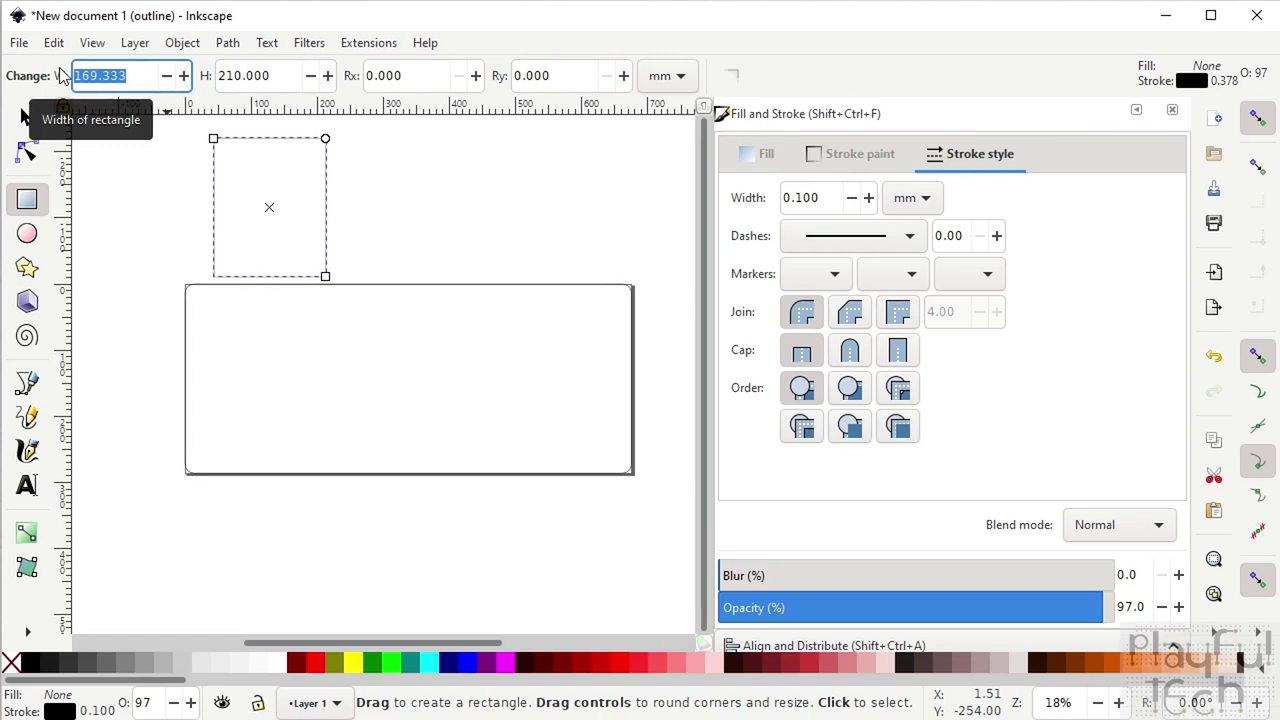
type("29")
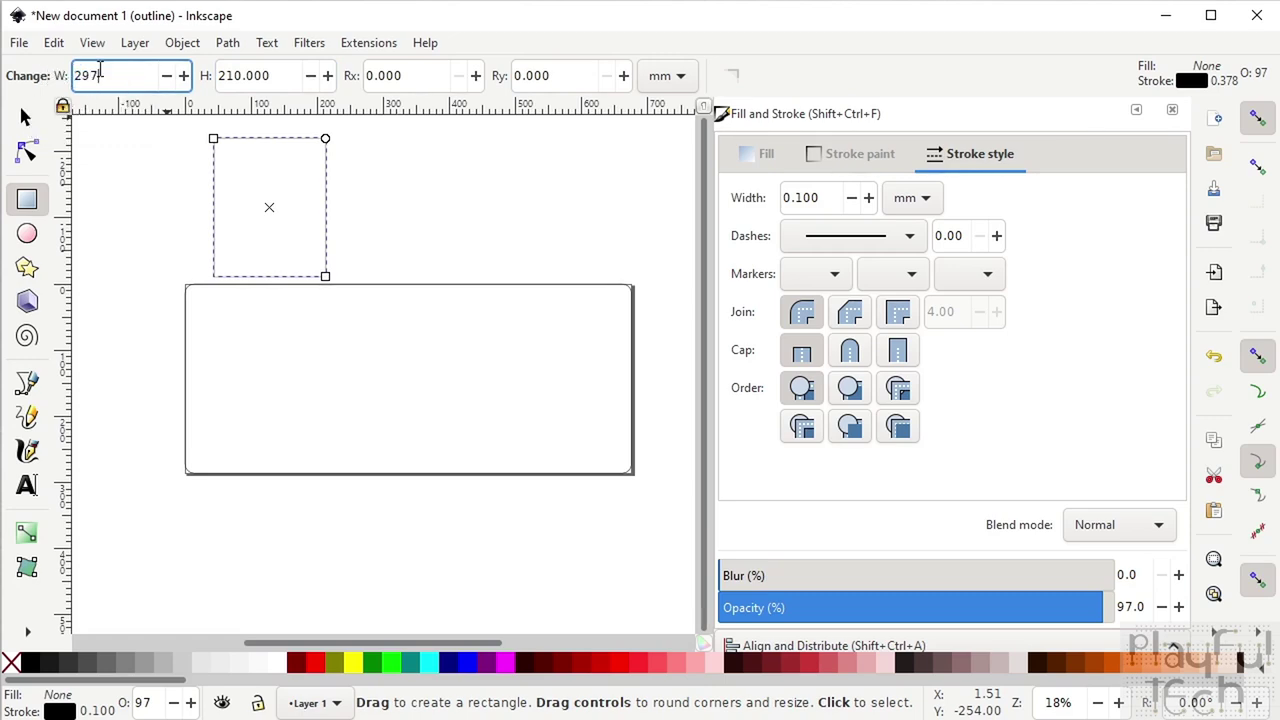
type("7")
left_click(278, 80)
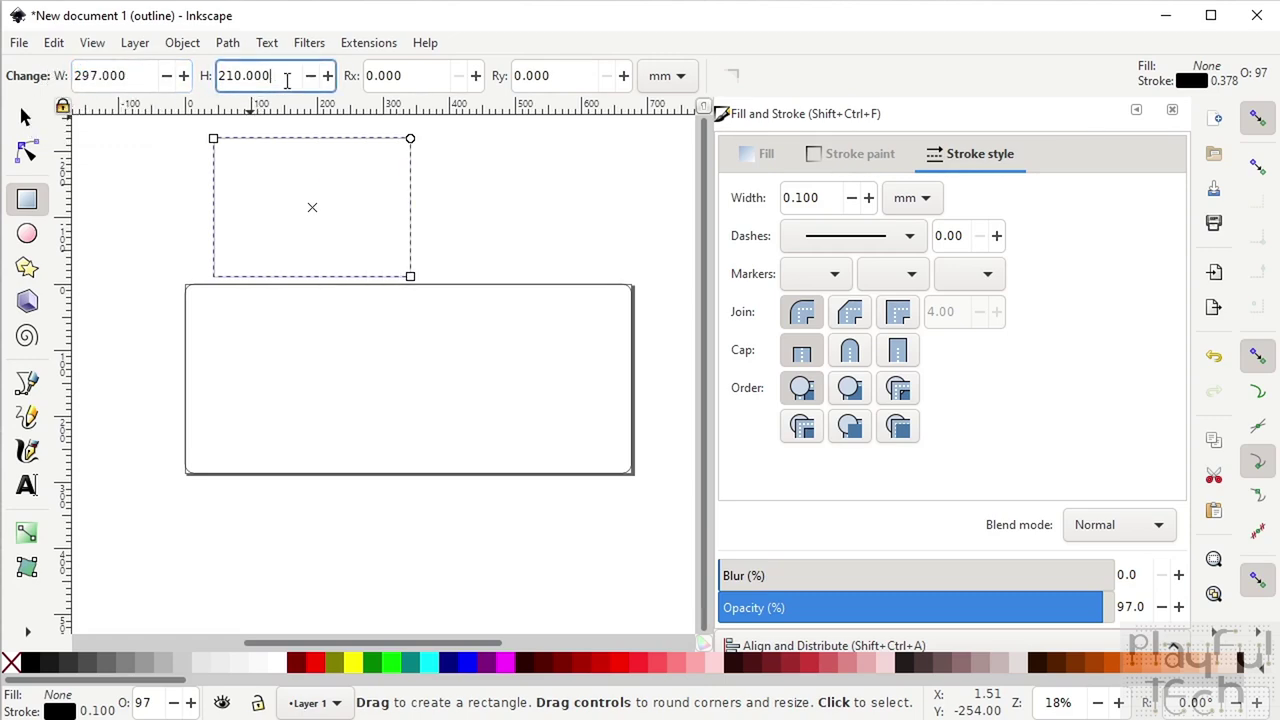
Snap the A4 rectangle's corner onto the large rectangle's top-left corner
left_click(25, 117)
left_click_drag(363, 157, 323, 155)
left_click(27, 486)
Add a 64 pt 'A4' label inside the small rectangle and shift it up-left
left_click(256, 192)
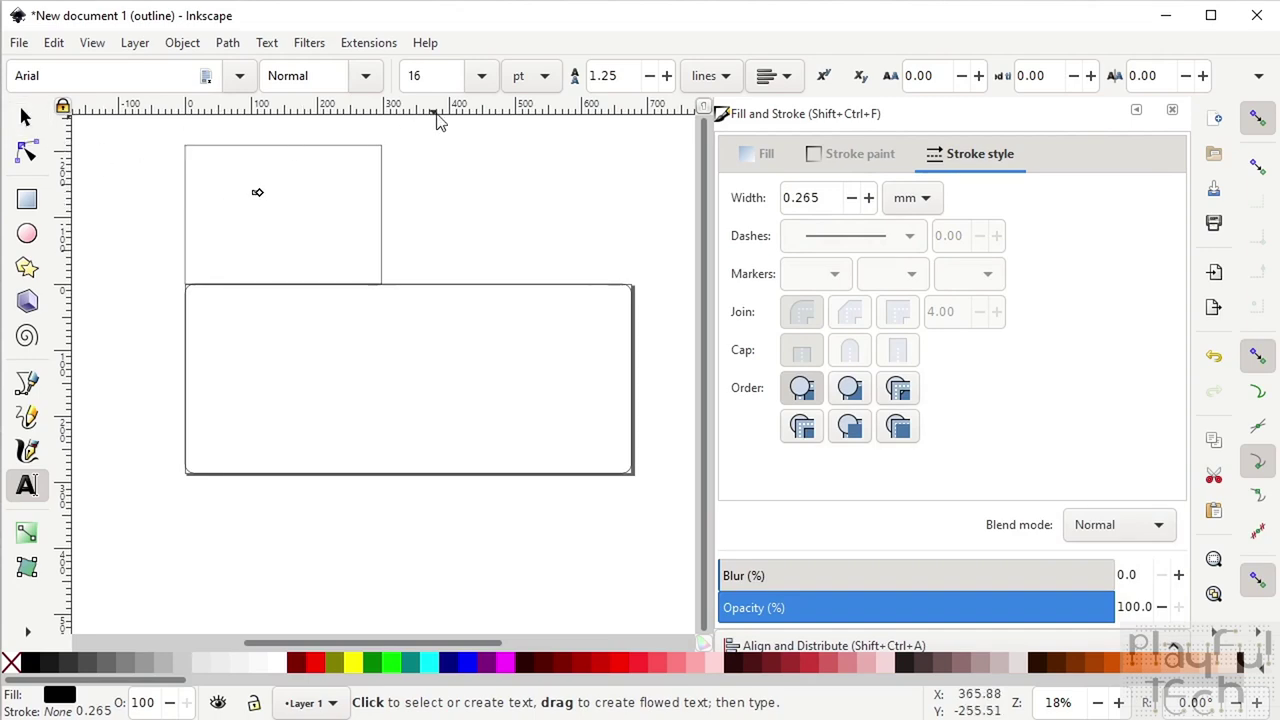
left_click(481, 78)
left_click(470, 650)
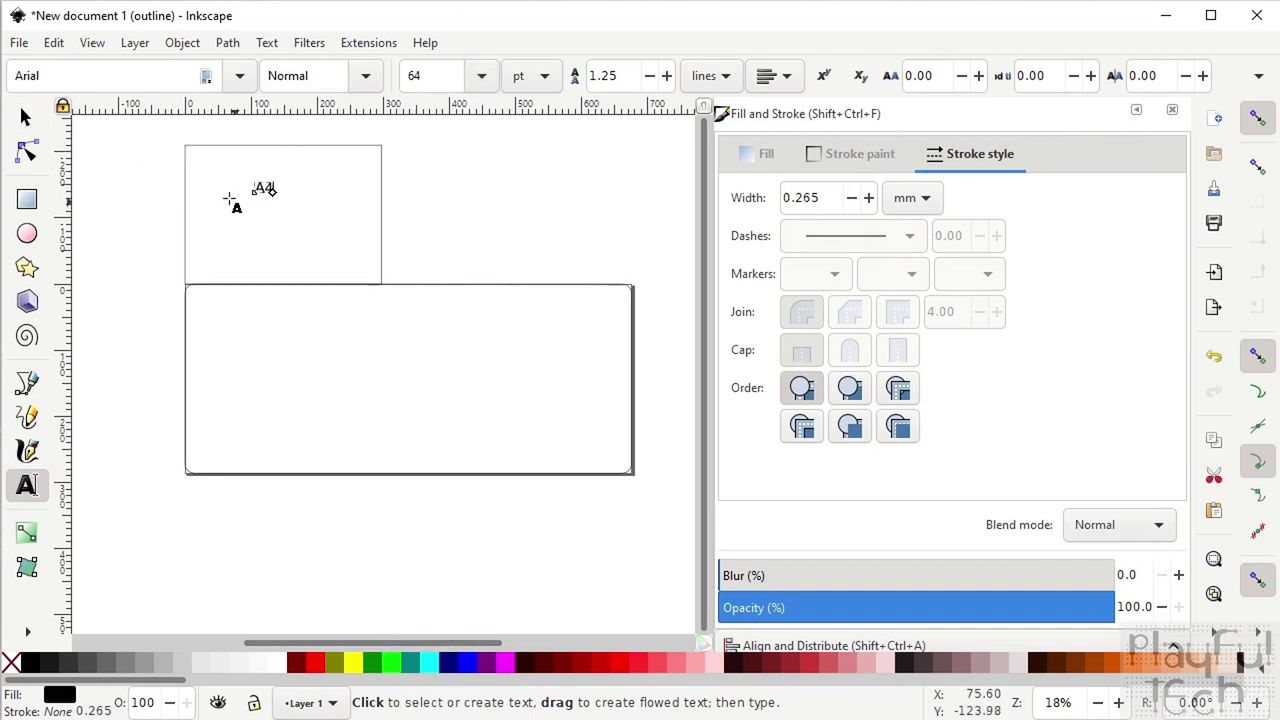
left_click(25, 117)
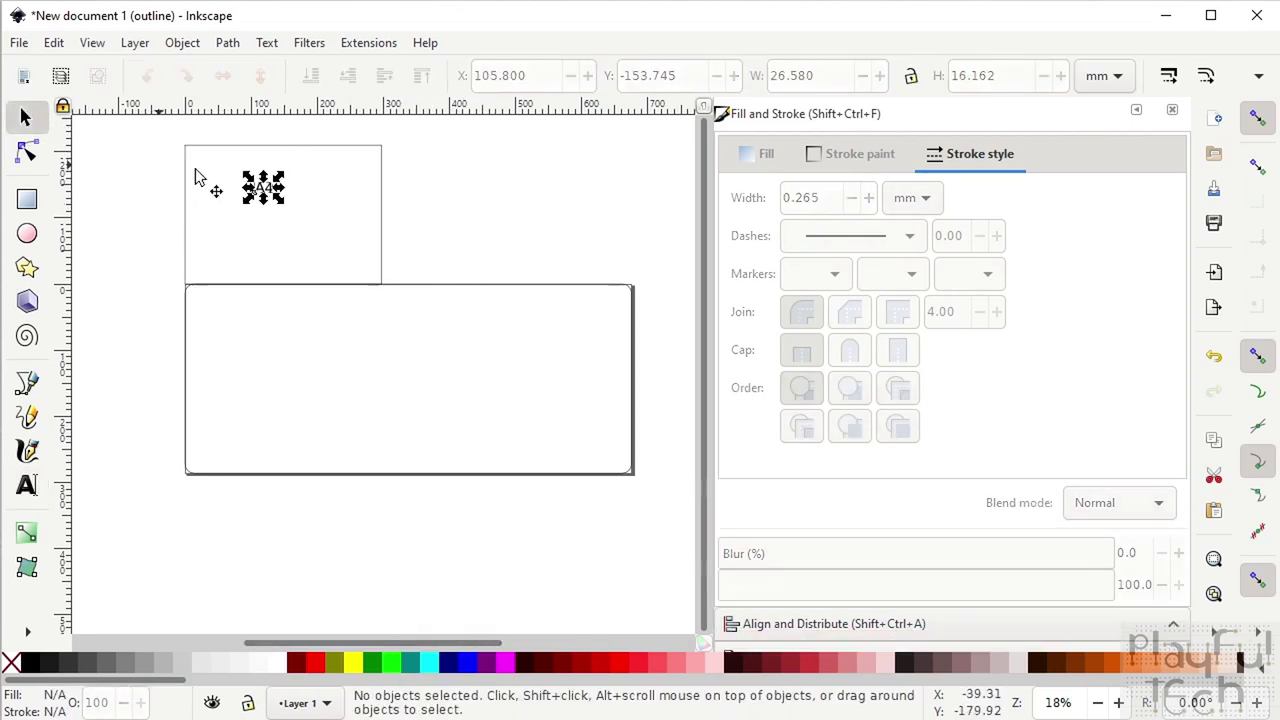
left_click(268, 193)
left_click_drag(385, 228, 360, 204)
left_click(401, 208)
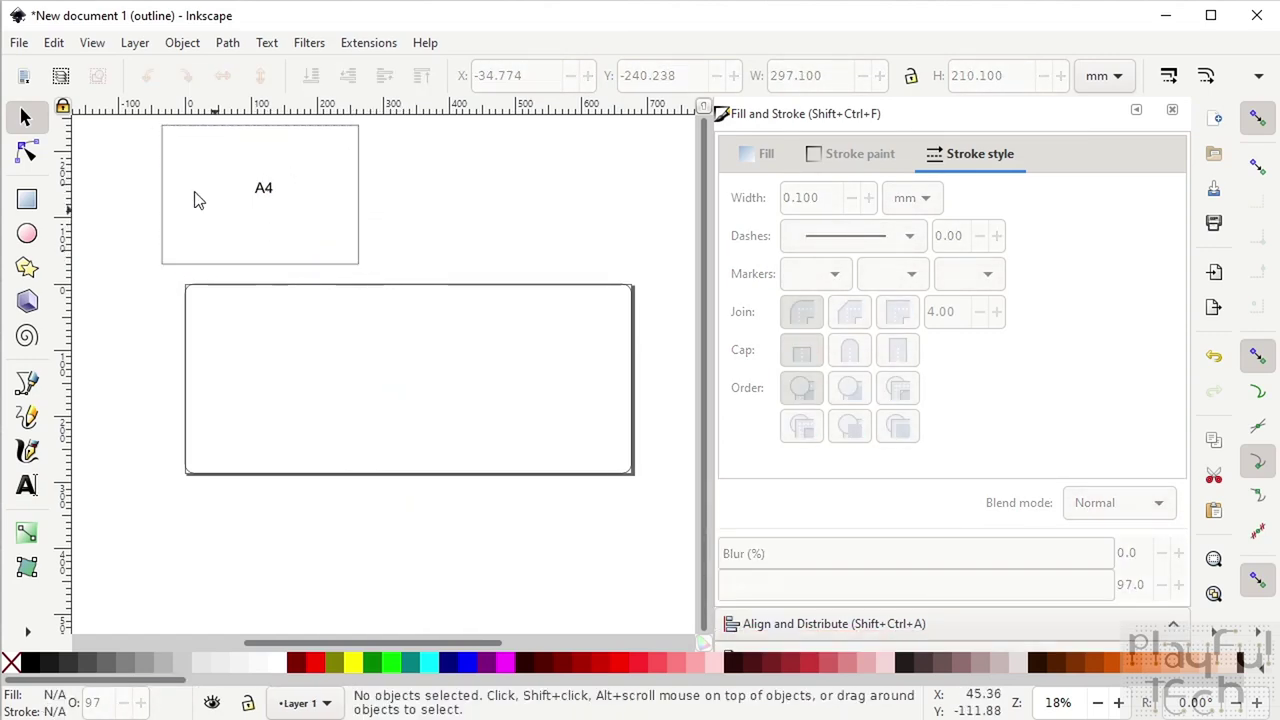
Paste a copy of the A4 rectangle and its label beside the original
left_click_drag(152, 124, 394, 280)
key("ctrl+v")
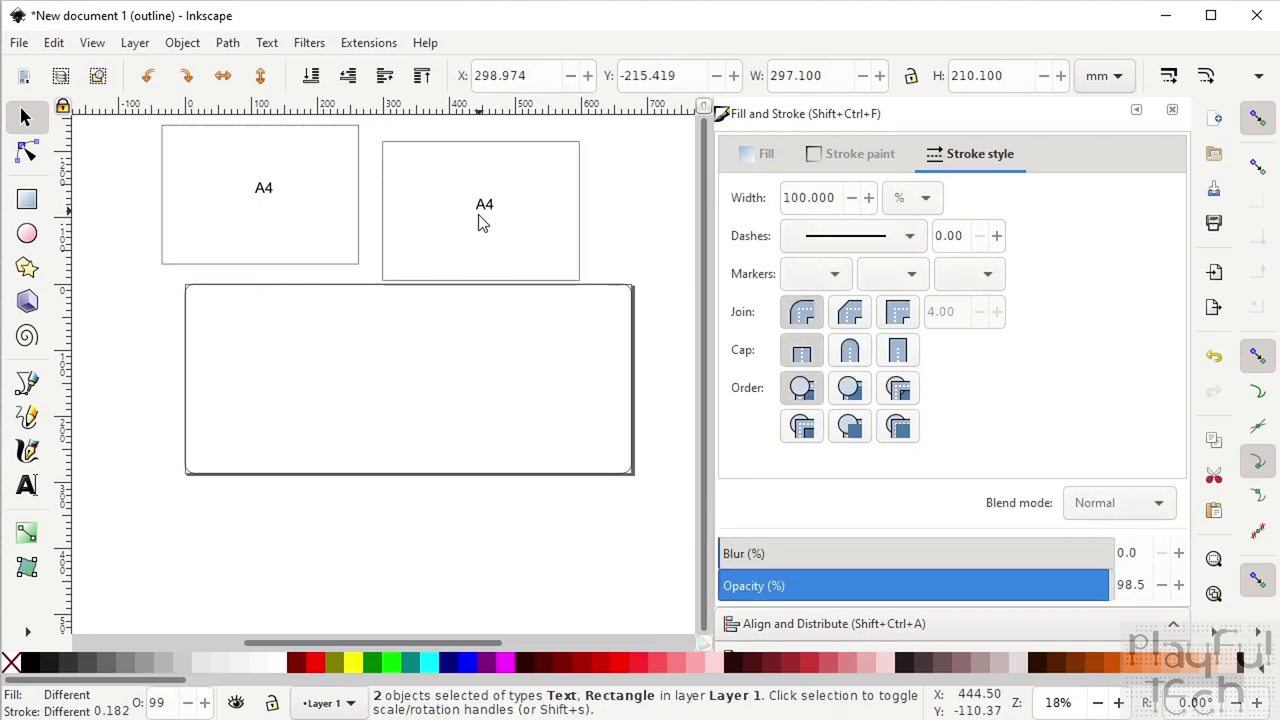
mouse_move(446, 150)
left_mouse_down()
mouse_move(423, 127)
mouse_move(451, 126)
left_mouse_up()
left_click(630, 183)
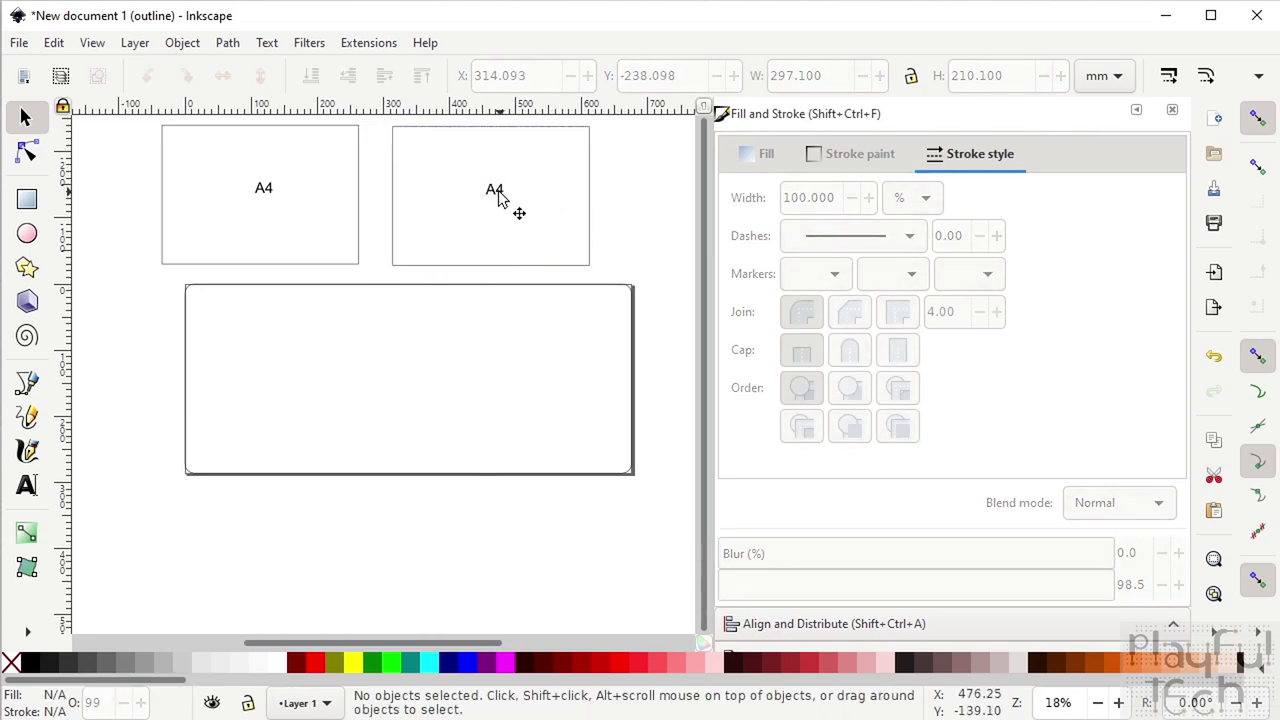
Change the copy's label text to 'A5'
key("t")
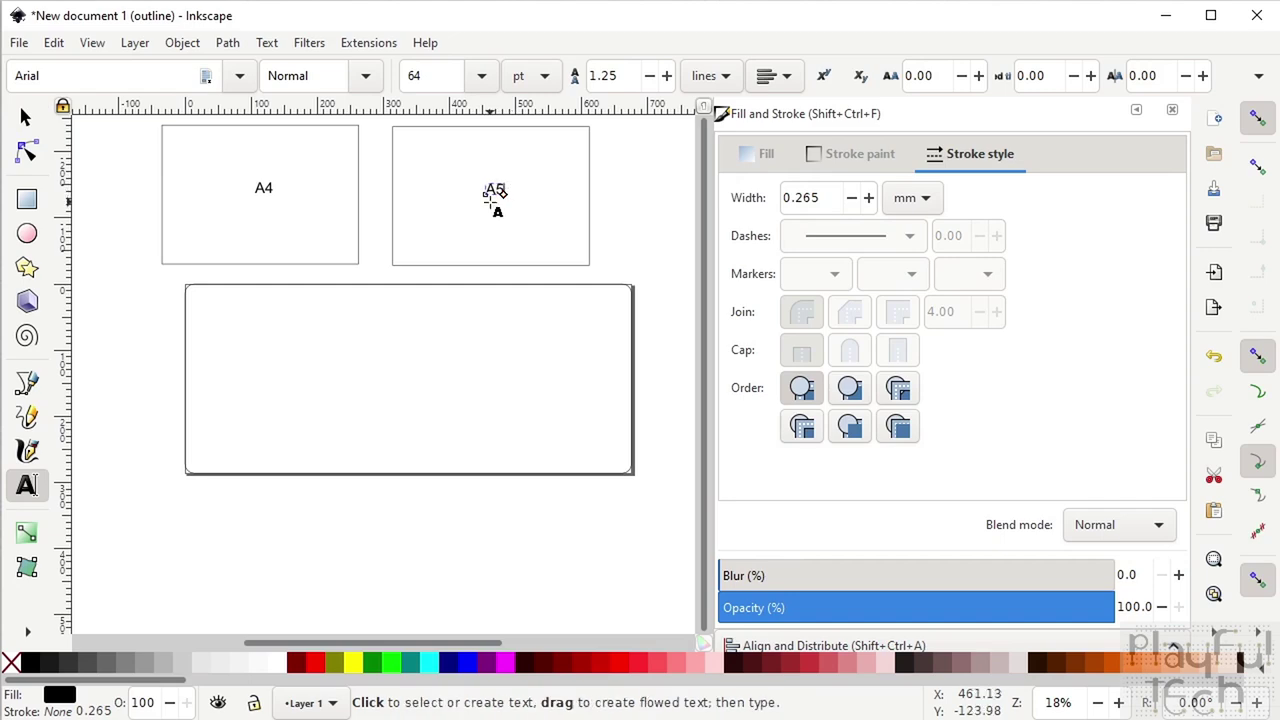
key("s")
left_click(495, 190)
left_click(394, 194)
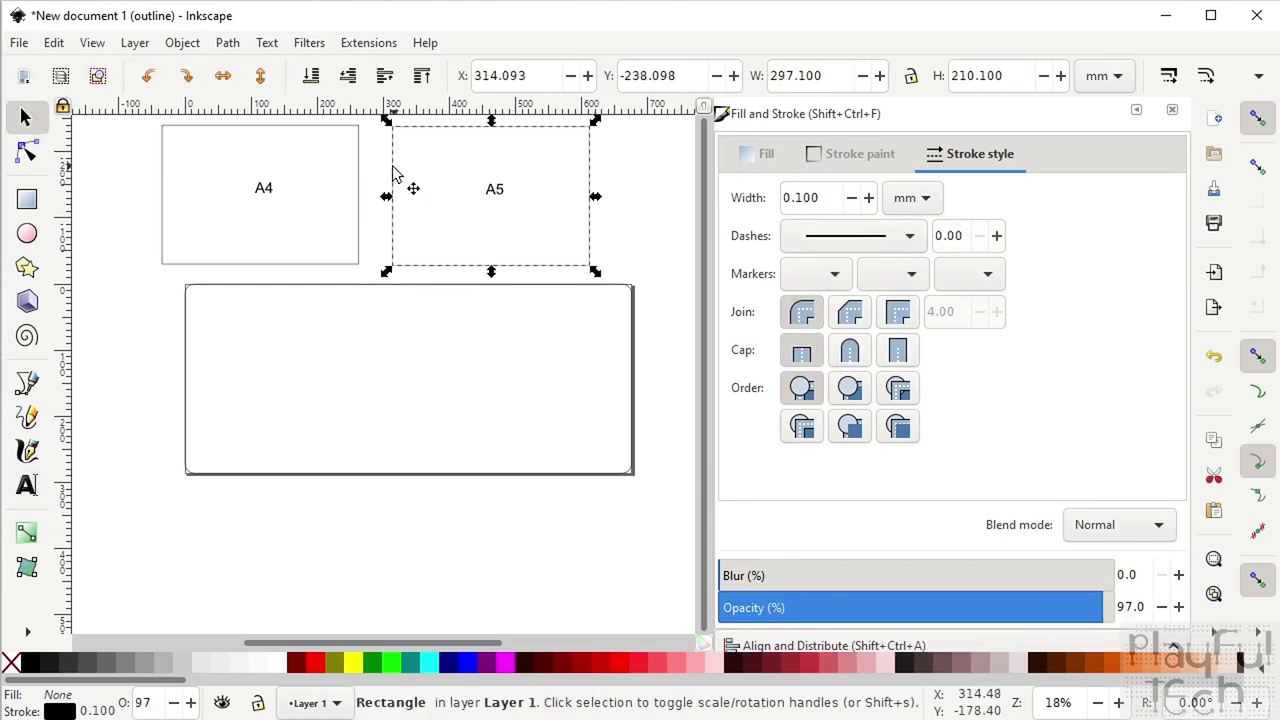
left_click(283, 151)
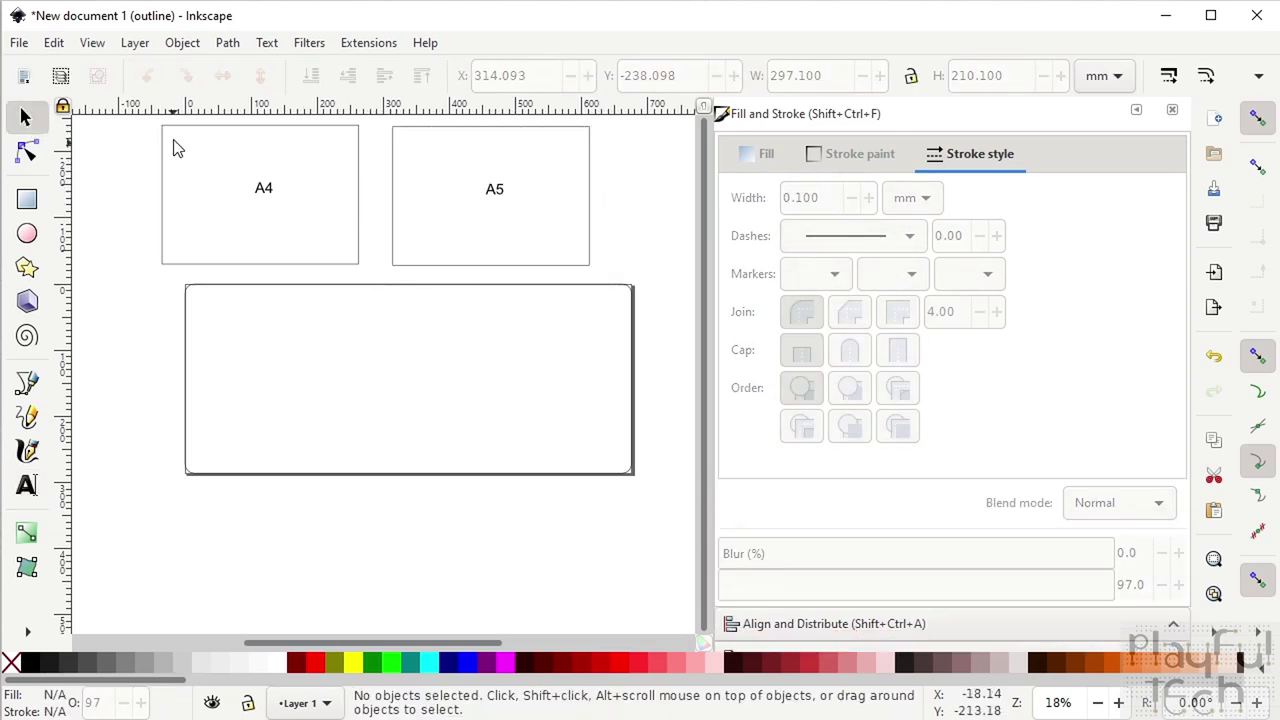
left_click(394, 157)
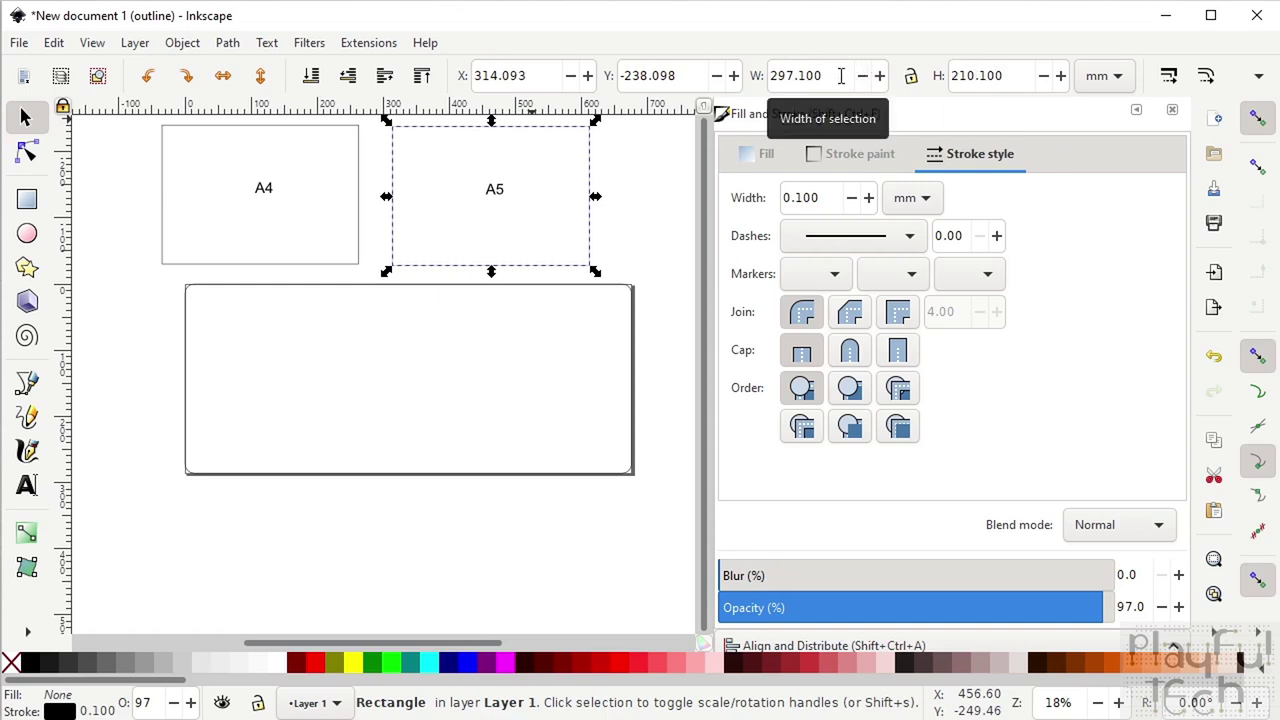
Narrow the A5 rectangle to 148 mm wide and move its label back inside
left_click_drag(841, 76, 688, 60)
type("148")
key("Return")
left_click(497, 190)
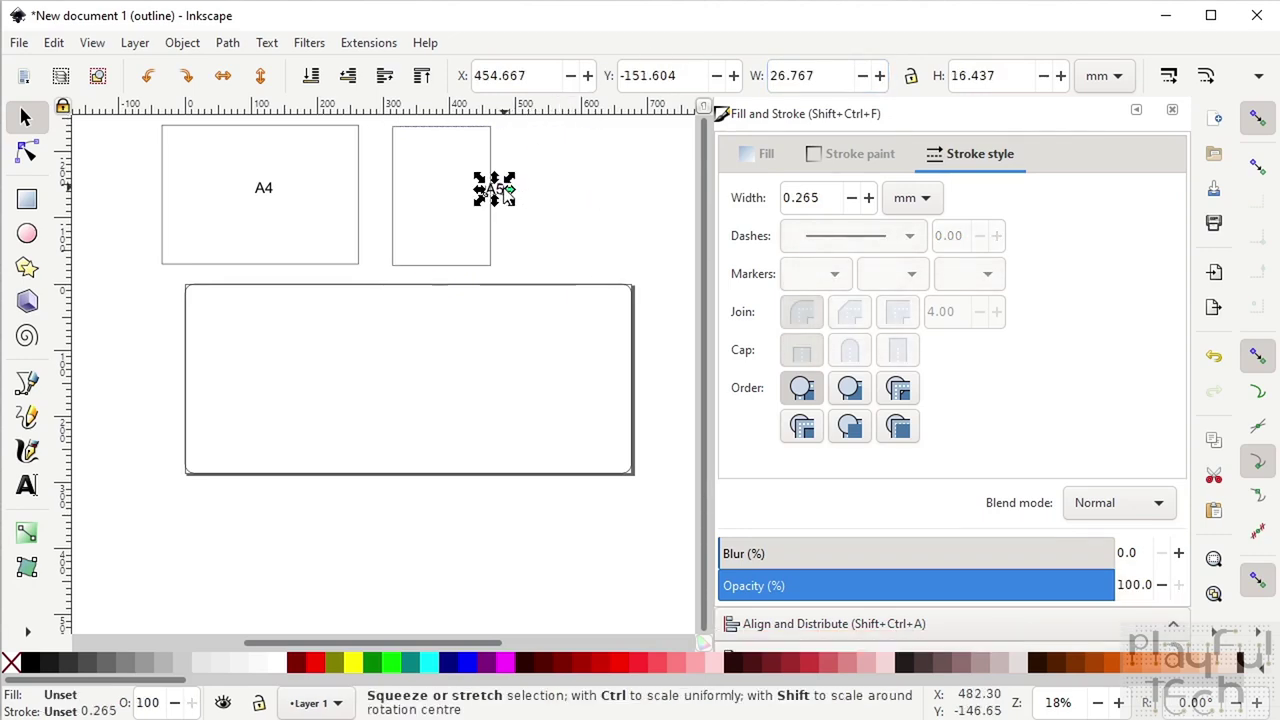
left_click_drag(500, 190, 441, 200)
left_click(531, 211)
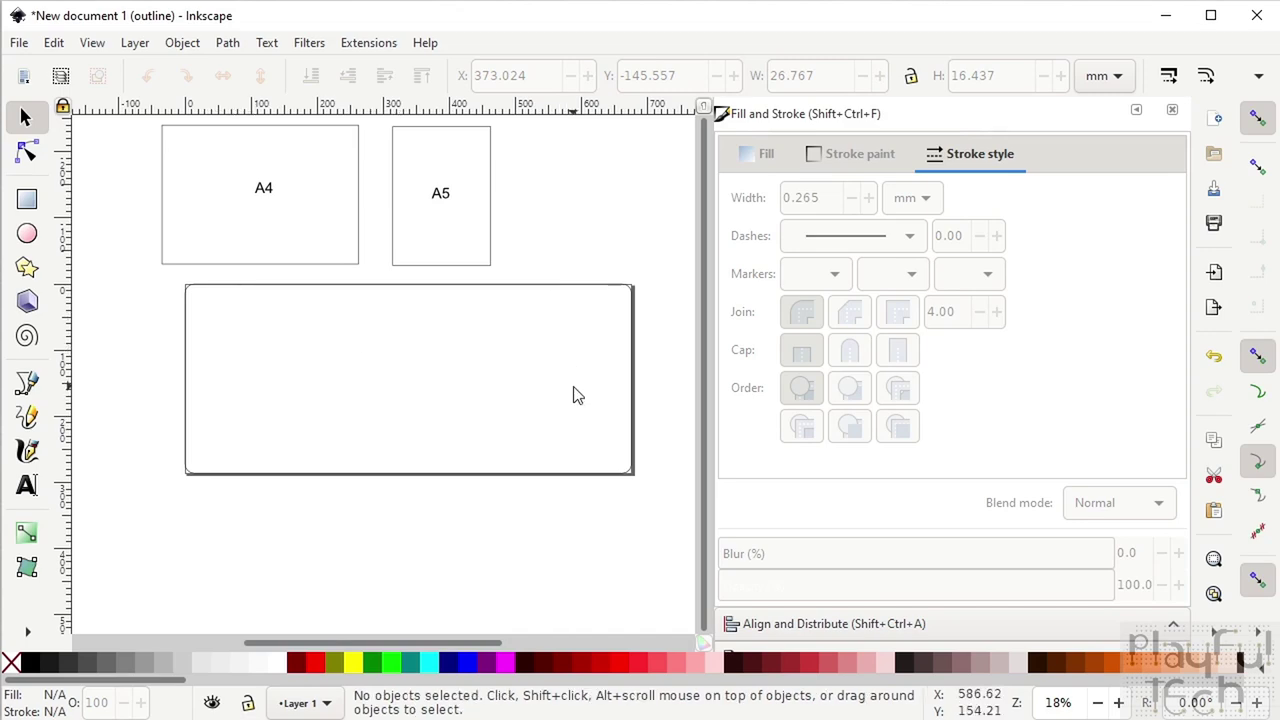
left_click(491, 166)
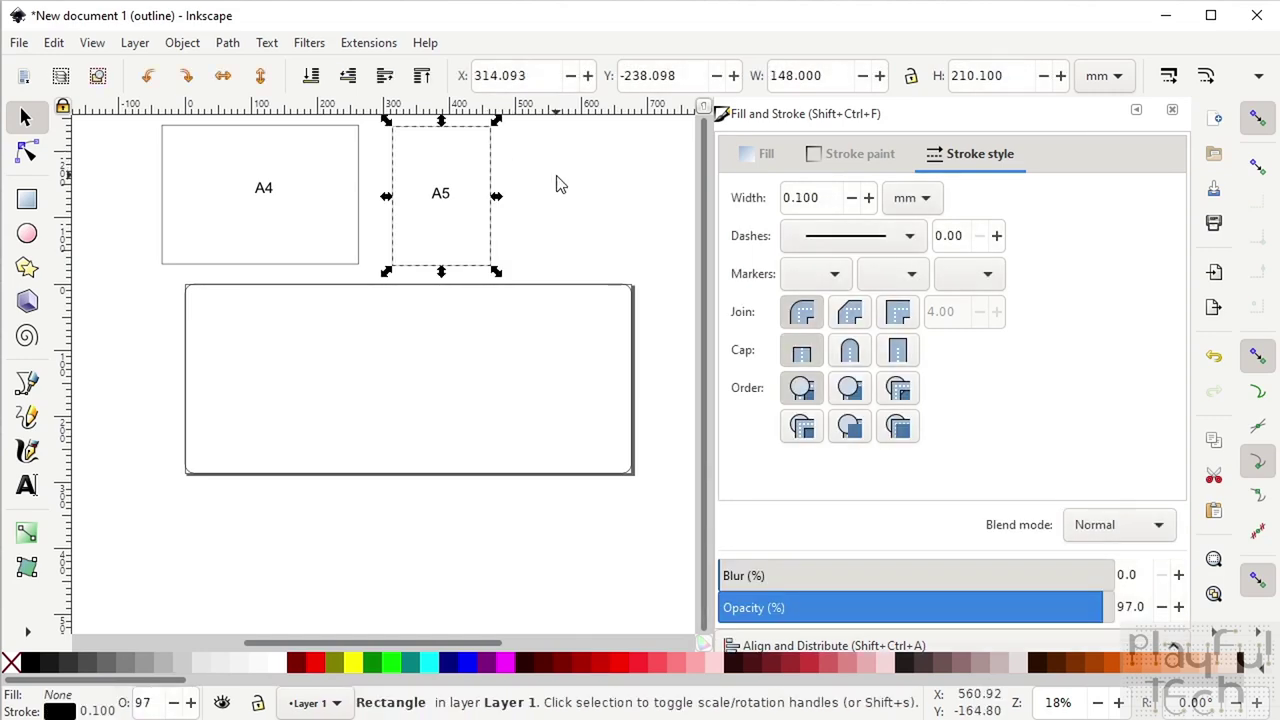
Paste a copy of the A5 rectangle into the large frame at 210 × 148 mm
left_click(556, 250)
key("ctrl+v")
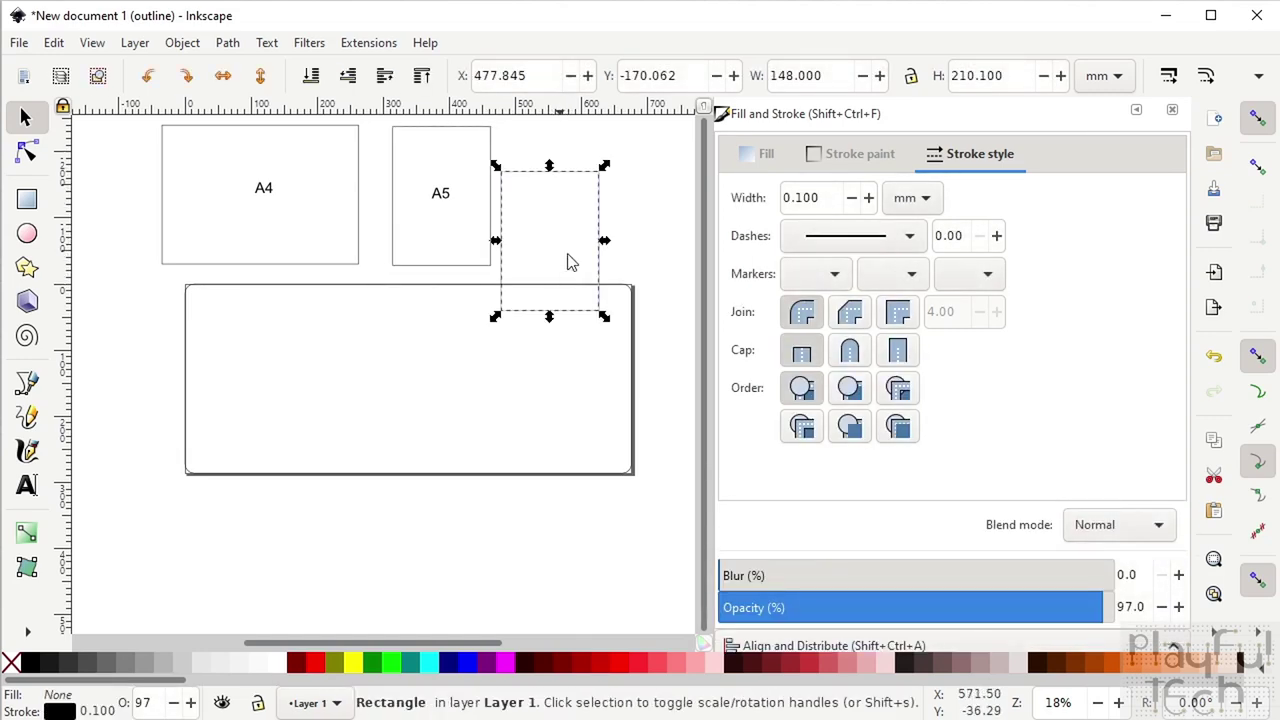
left_click_drag(600, 213, 371, 362)
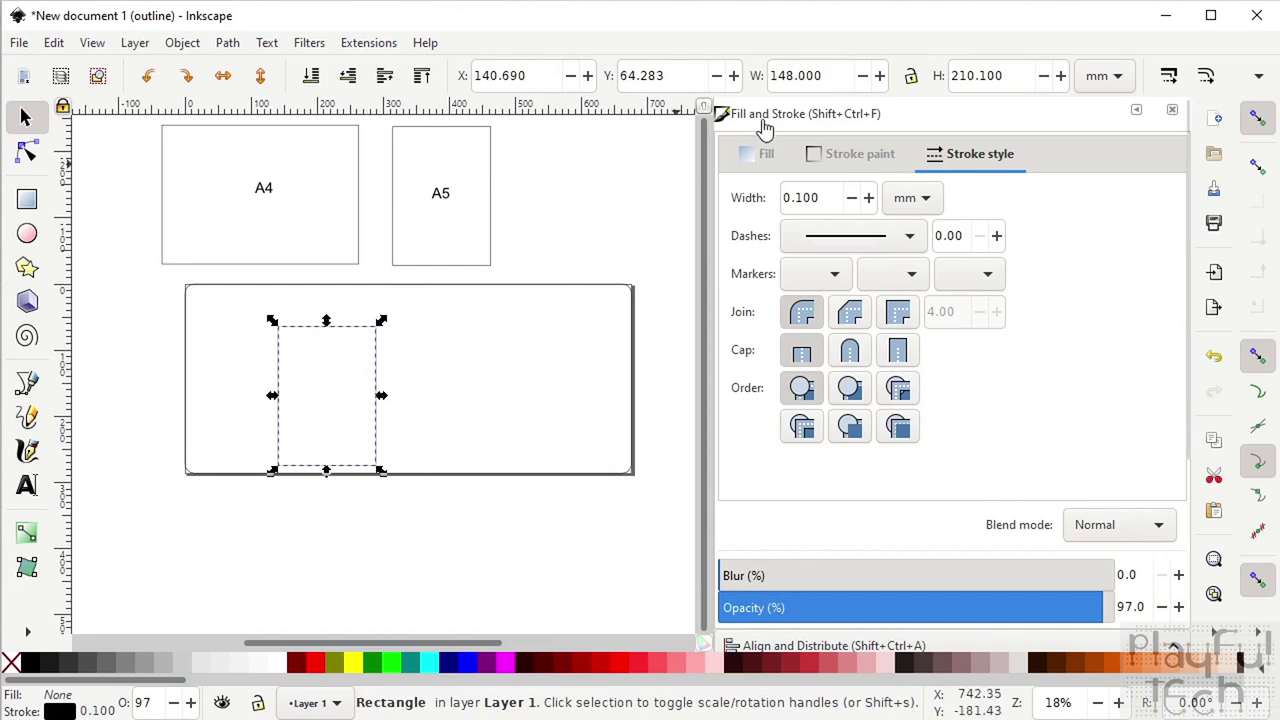
left_click(830, 75)
type("210")
key("Tab")
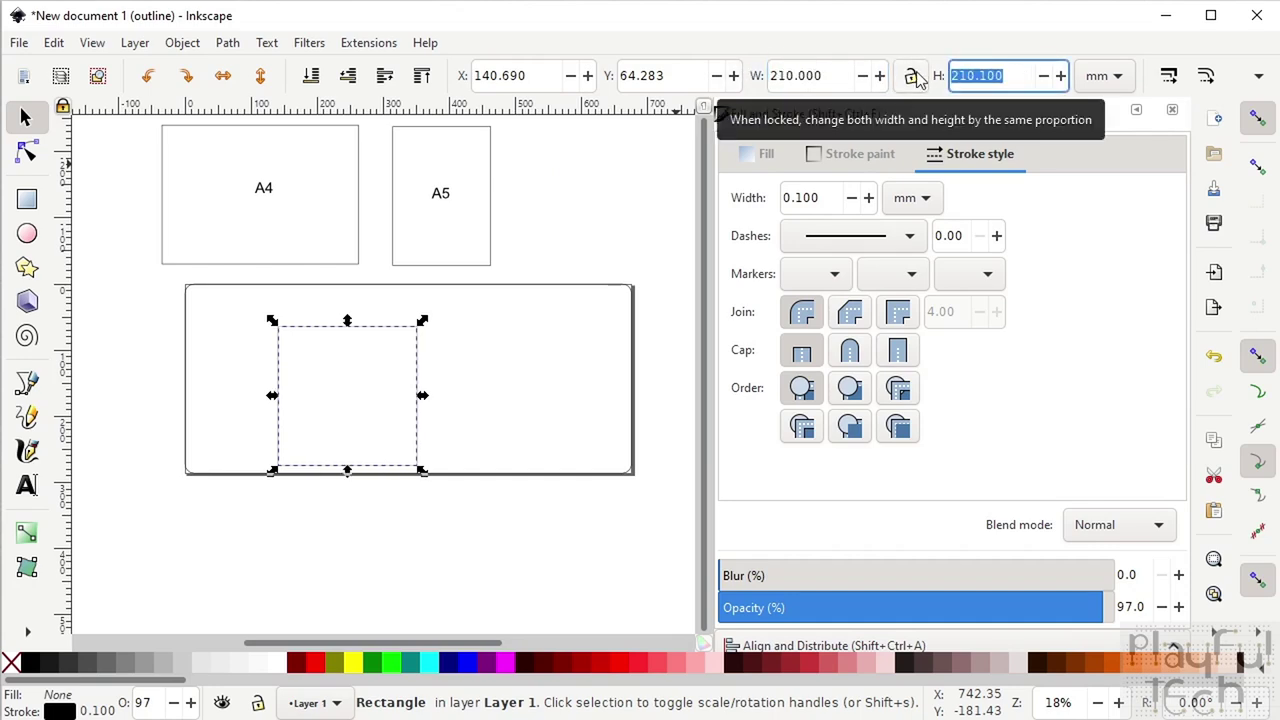
type("148")
key("Return")
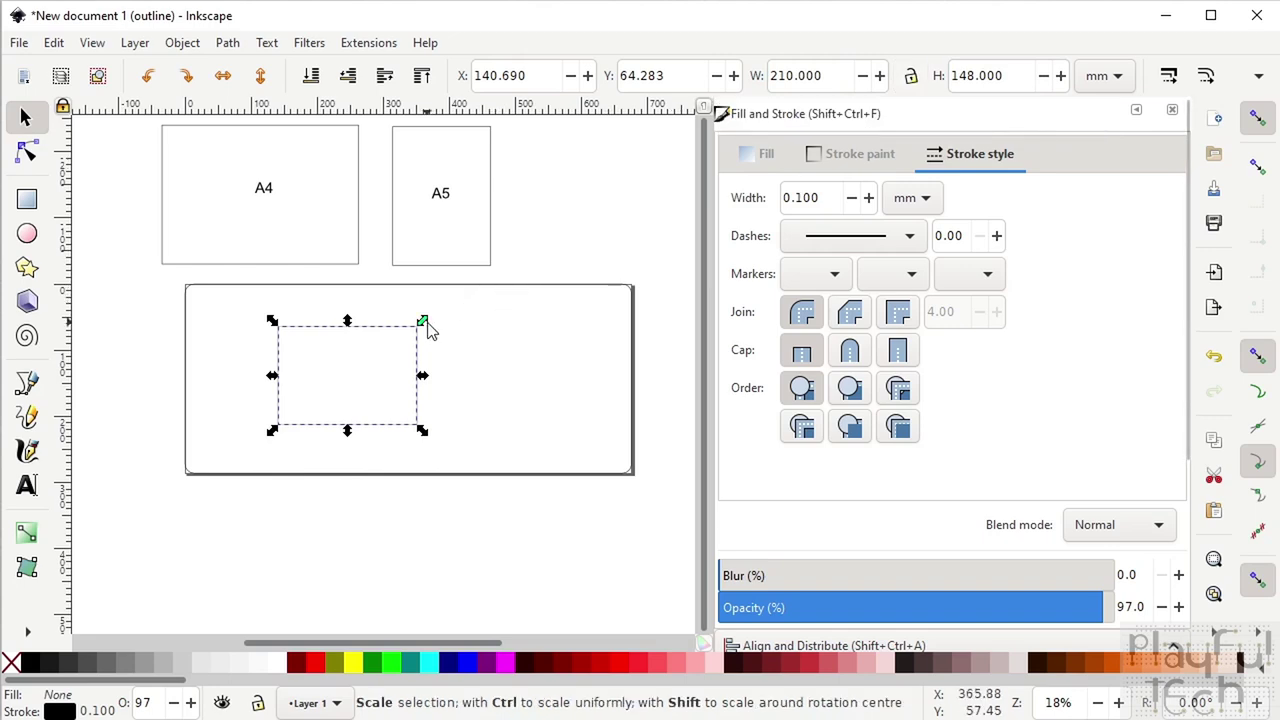
left_click_drag(418, 350, 457, 331)
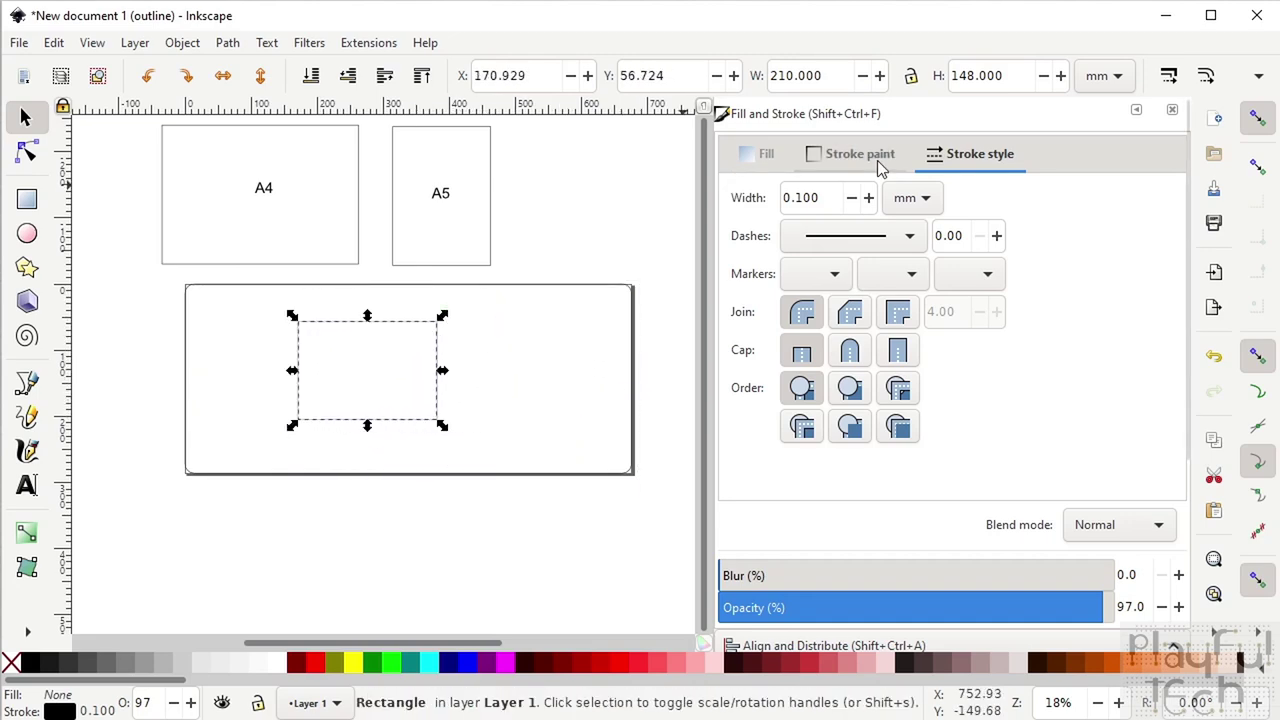
Resize the inner rectangle to 200 × 120 mm and move it toward the frame's upper-left
left_click(958, 77)
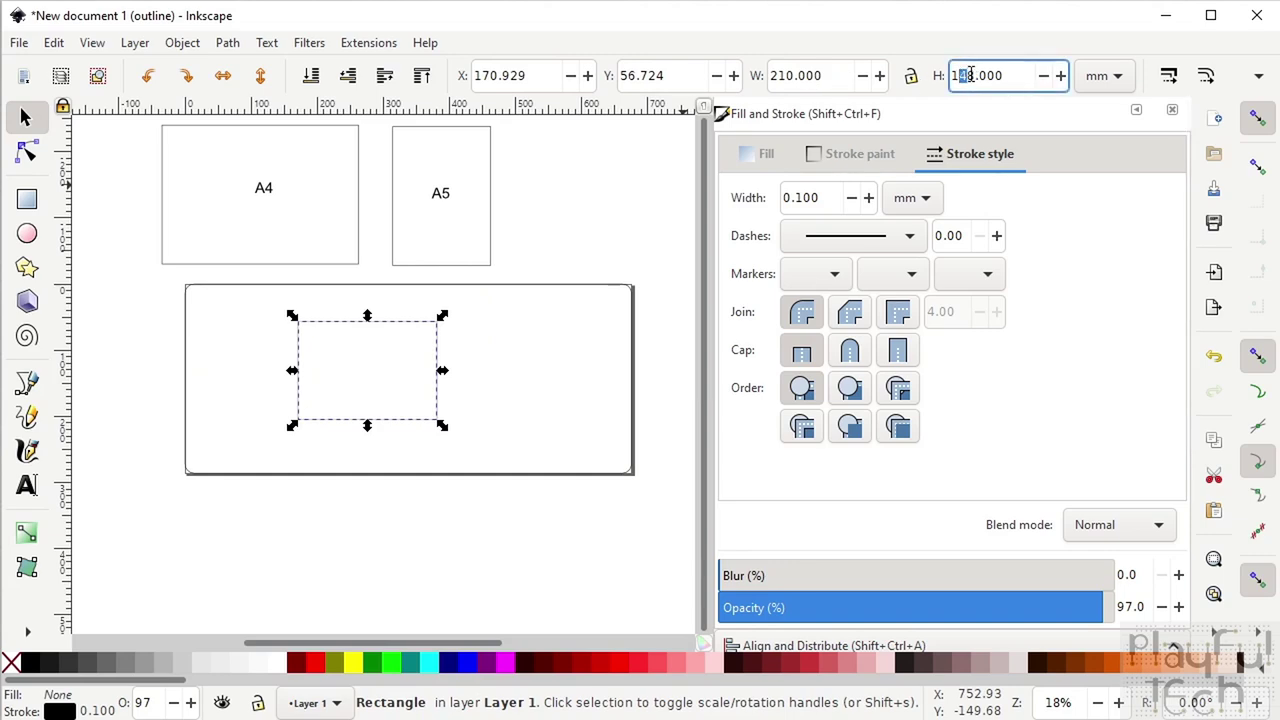
type("120")
left_click(783, 77)
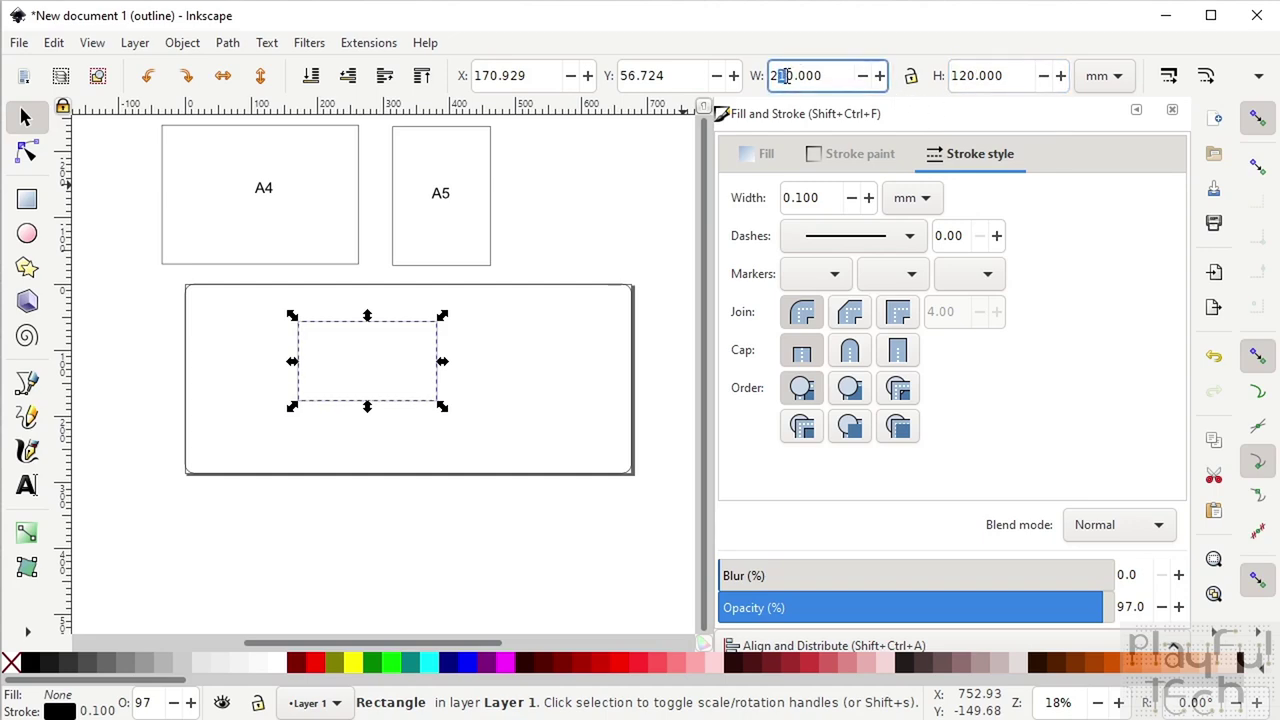
type("20")
left_click(979, 75)
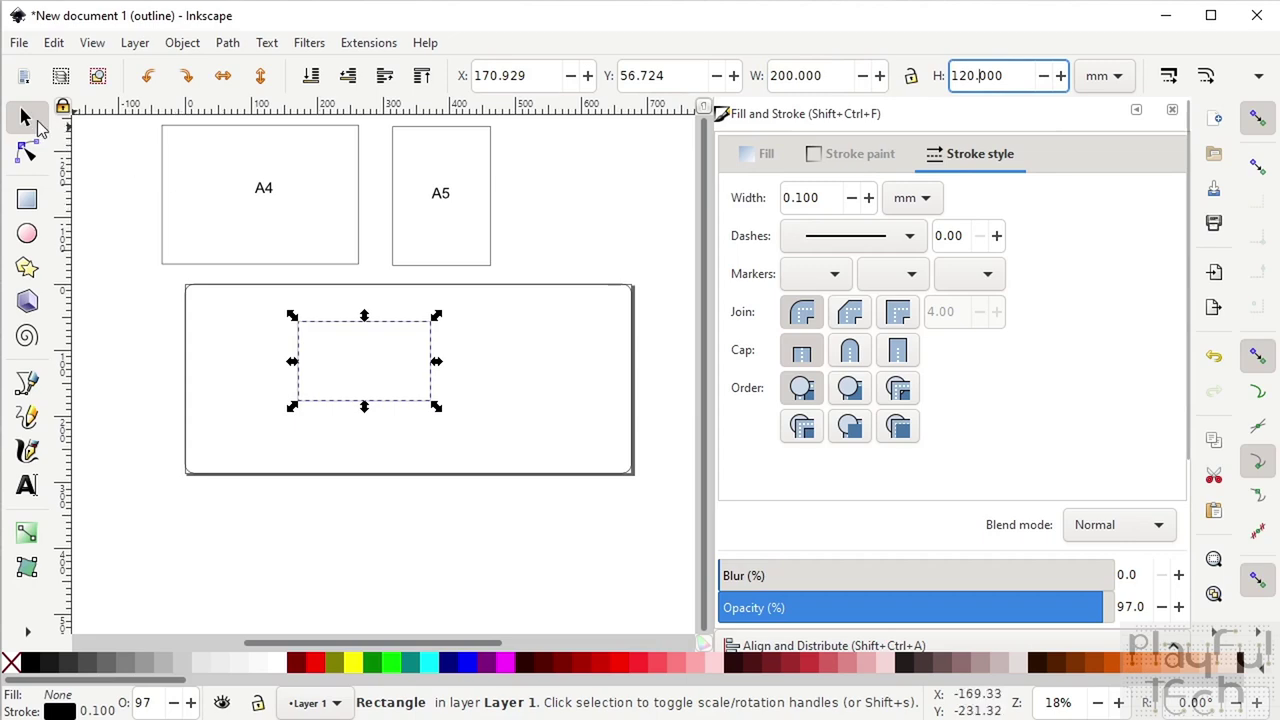
left_click(181, 277)
left_click(428, 352)
left_click_drag(430, 350, 347, 321)
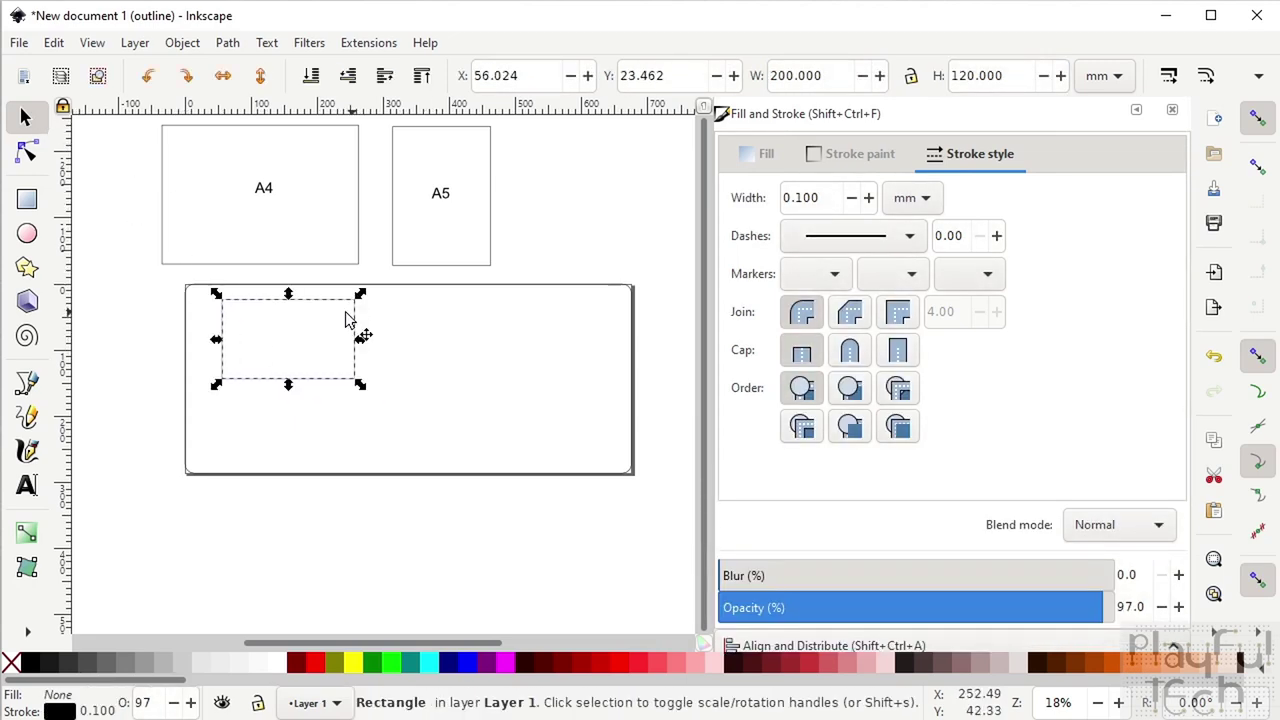
Nudge the rounded inner box slightly left within the frame
left_click(27, 153)
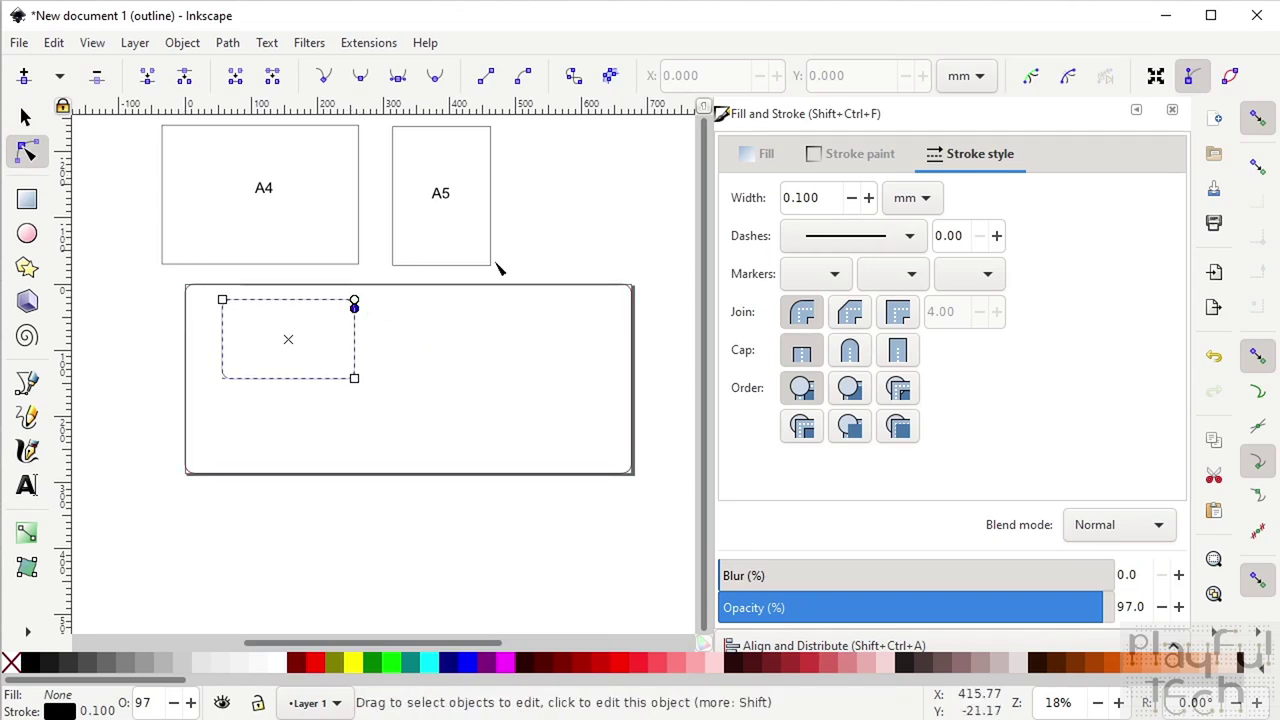
left_click(25, 117)
left_click(198, 235)
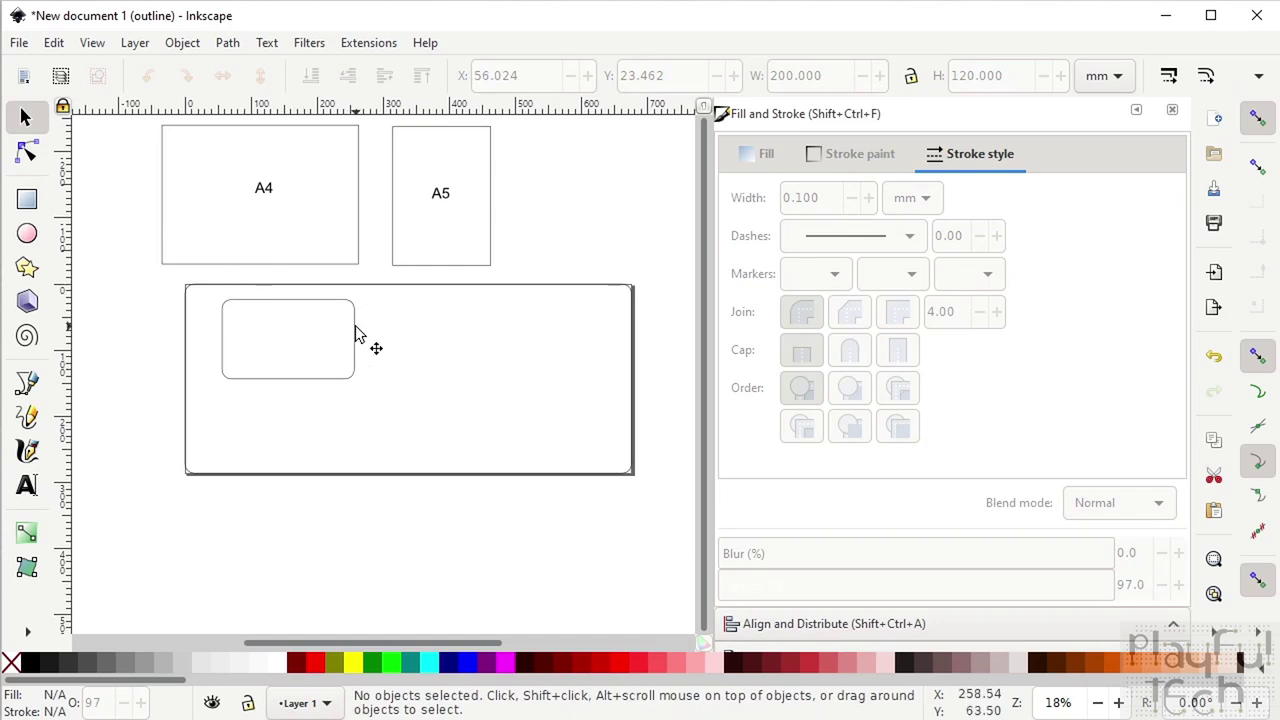
left_click_drag(357, 335, 336, 337)
left_click(160, 386)
left_click(337, 334)
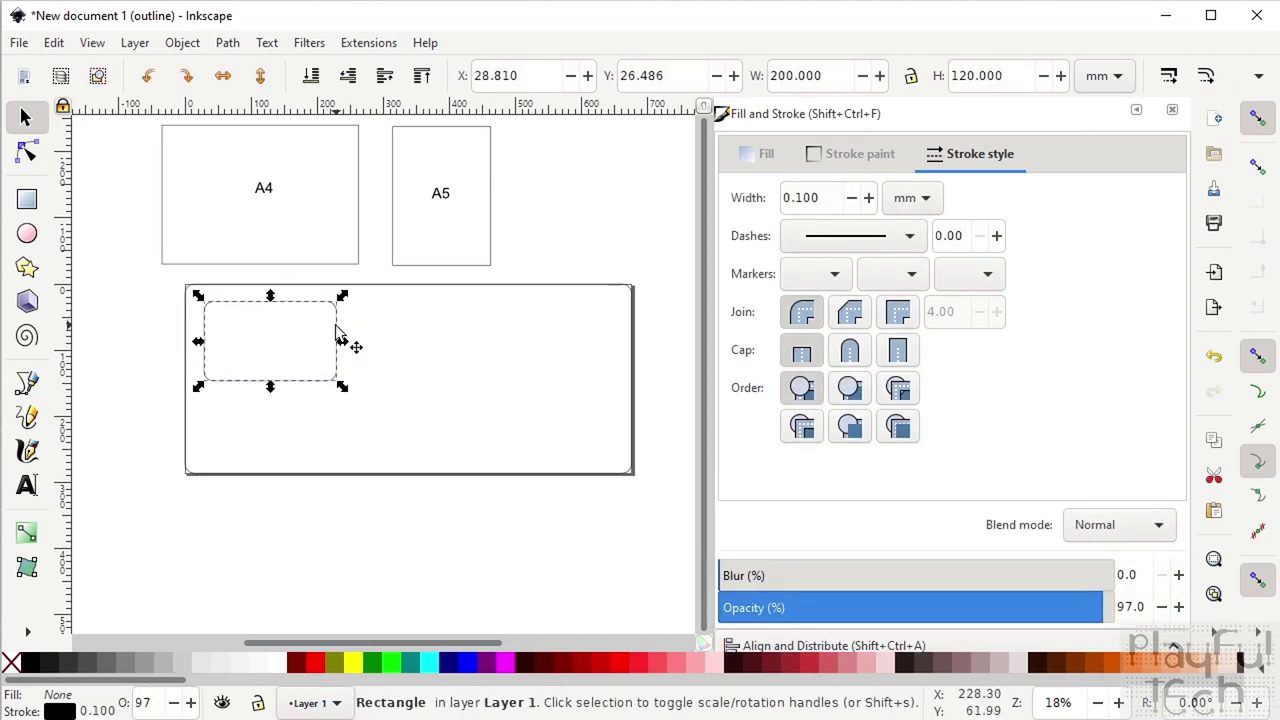
Paste another copy of the rounded box into the panel and select all three boxes
left_click(549, 263)
key("ctrl+v")
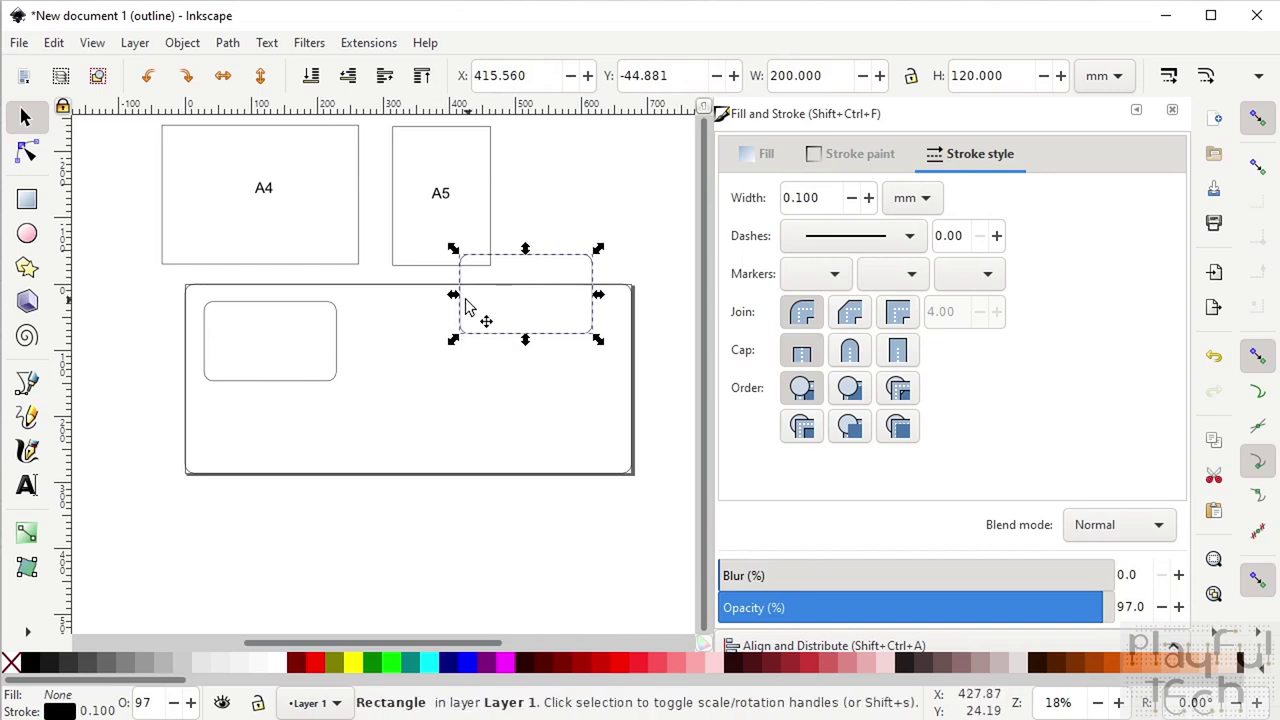
left_click_drag(459, 285, 572, 316)
left_click_drag(155, 410, 647, 287)
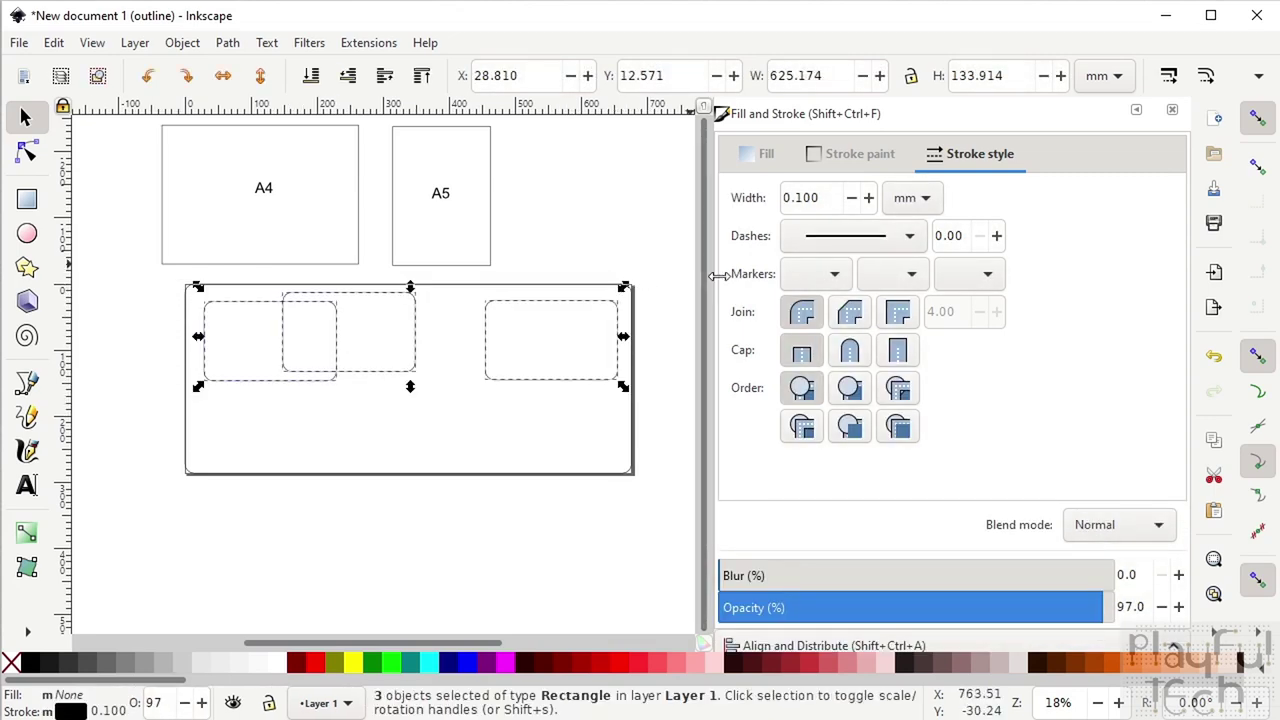
Align the three boxes' centres horizontally and distribute them evenly across the panel
left_click(833, 646)
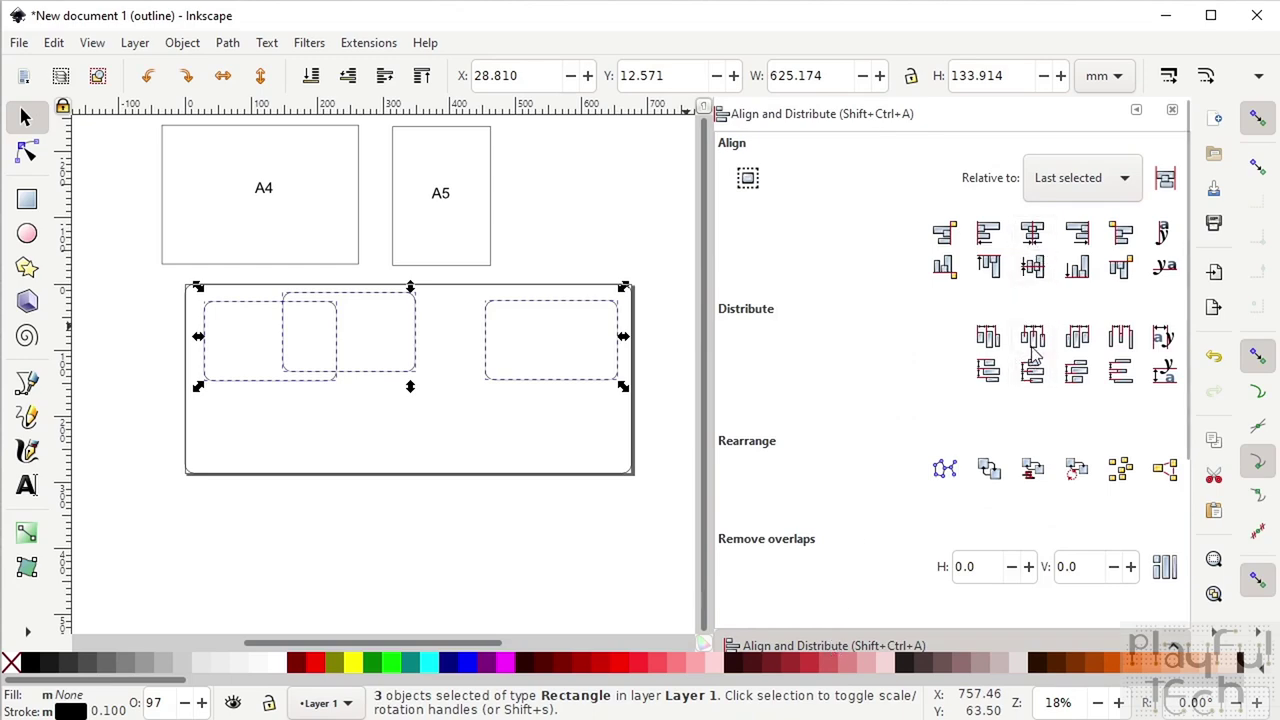
left_click(1033, 267)
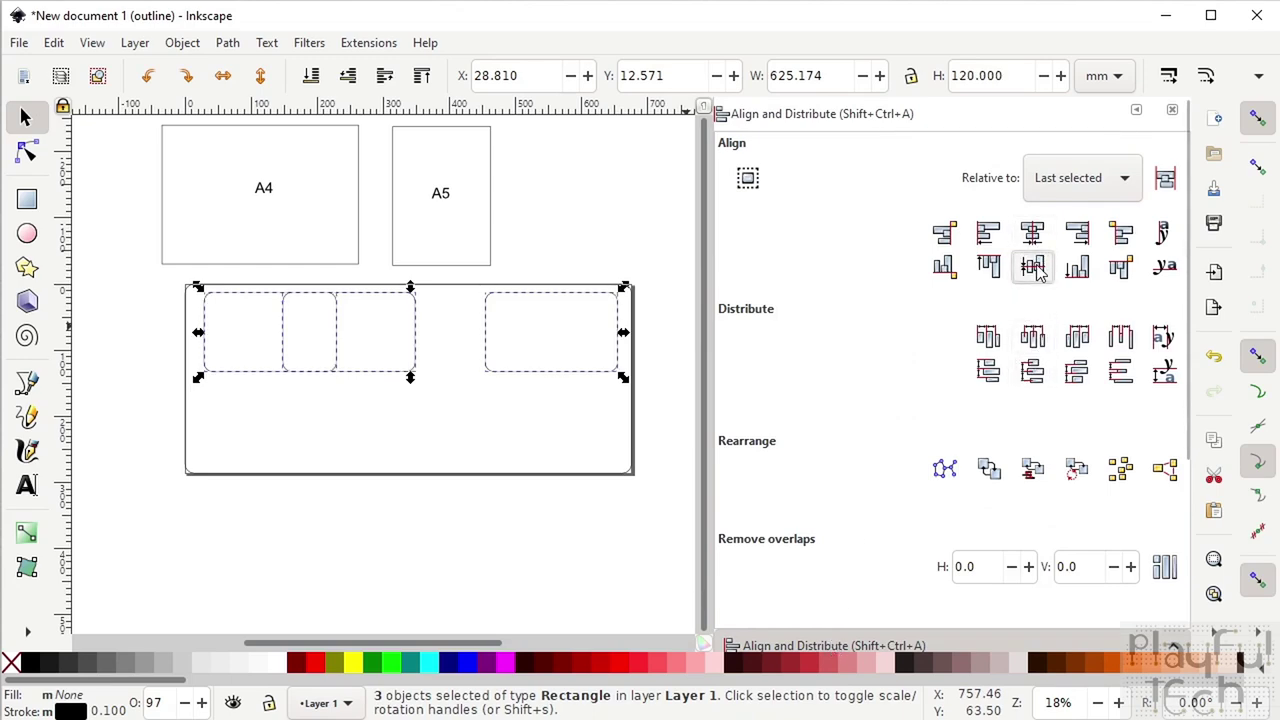
left_click(1033, 337)
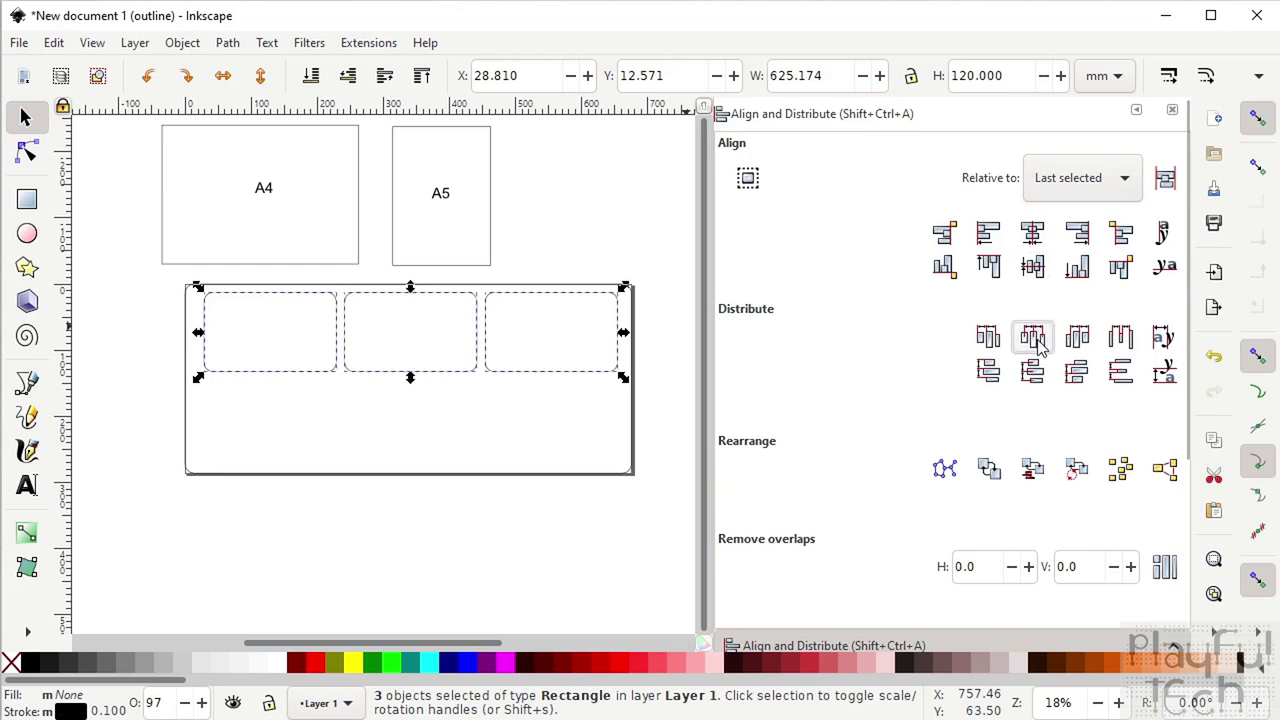
left_click(677, 338)
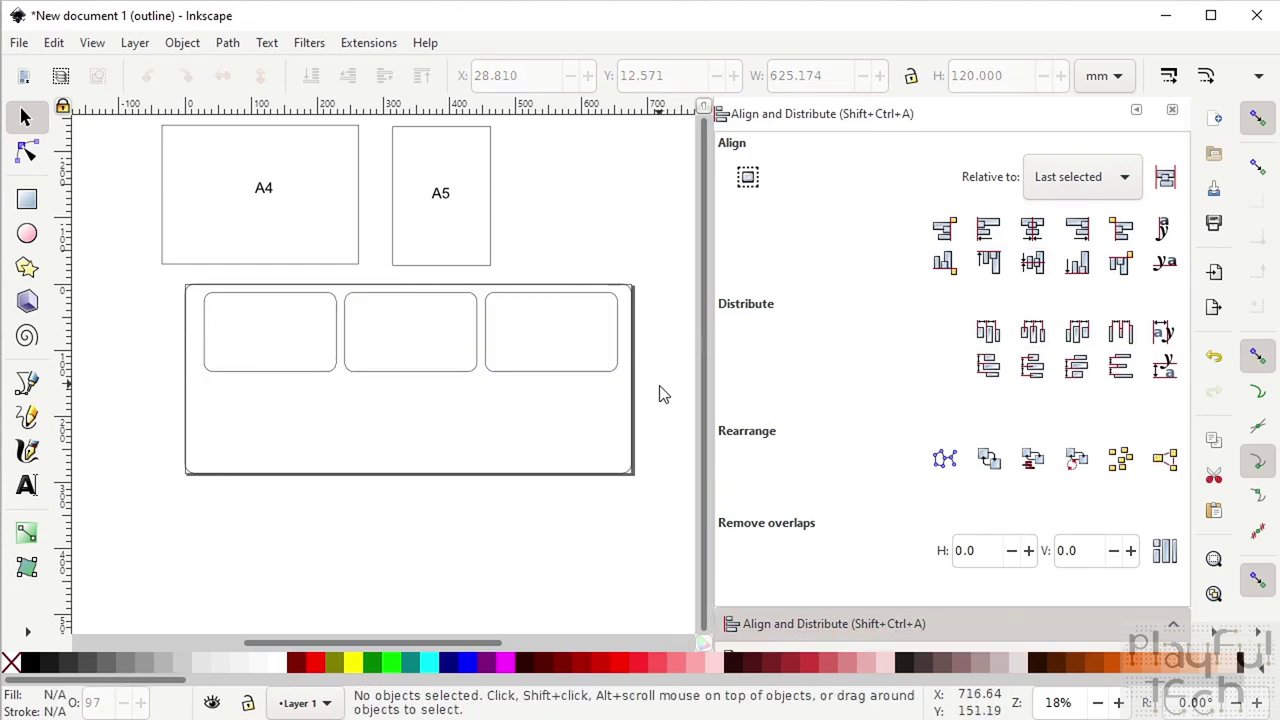
Duplicate the row of three boxes and place the copy below as a second row
left_click_drag(660, 393, 162, 281)
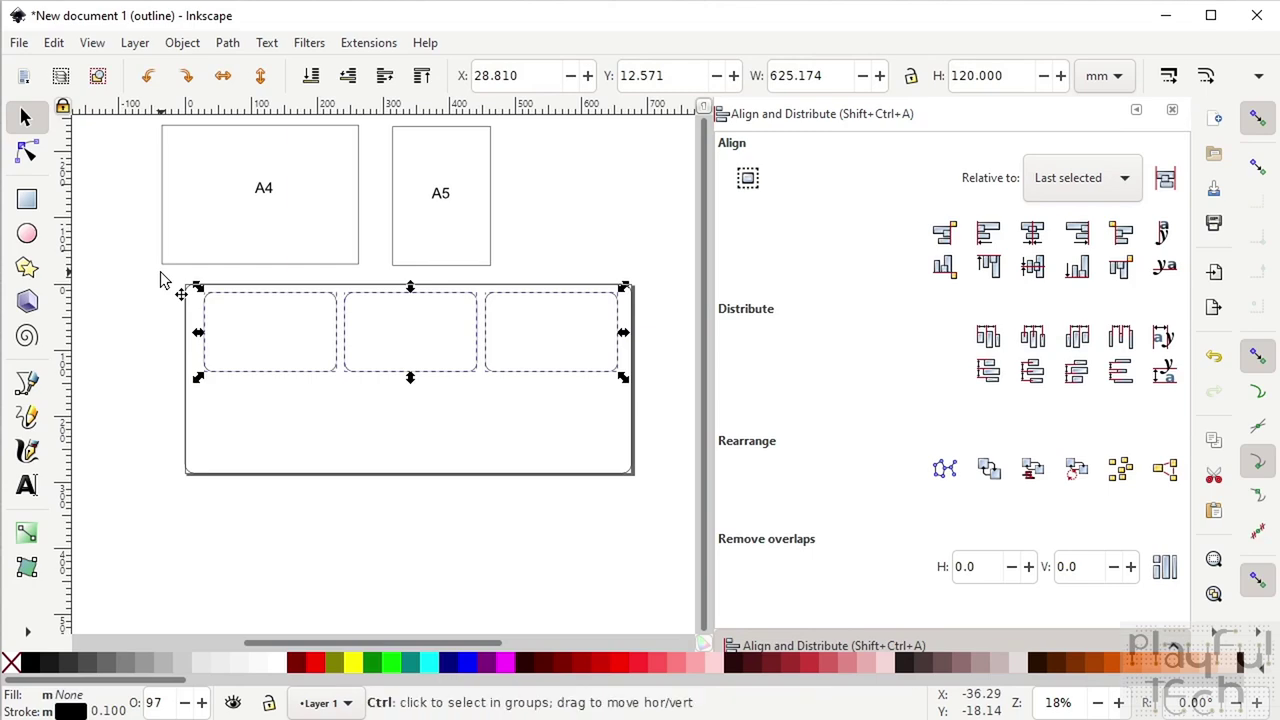
key("ctrl+v")
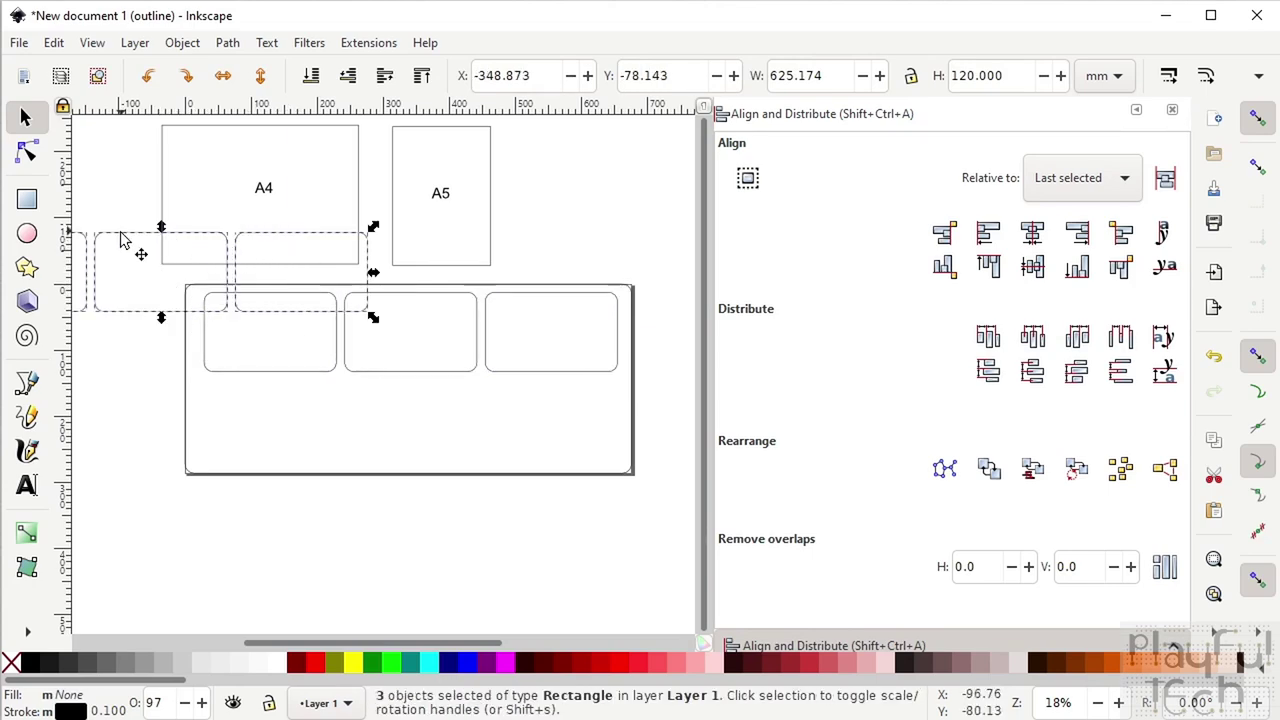
left_click_drag(120, 240, 378, 381)
key("Down")
key("Down")
key("Down")
key("Down")
key("Down")
key("Down")
key("Down")
key("Down")
key("Down")
key("Down")
key("Down")
key("Down")
key("Down")
key("Down")
key("Down")
key("Down")
key("Down")
key("Down")
key("Down")
key("Down")
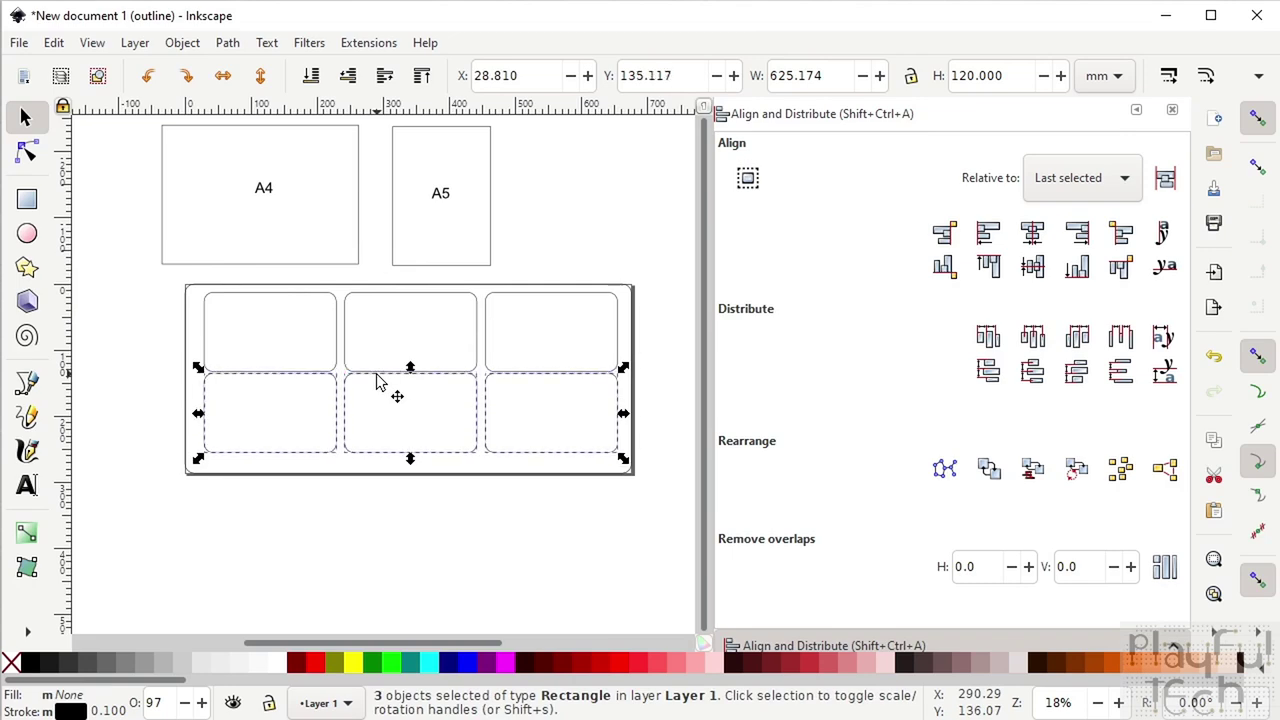
key("Down")
key("Down")
key("Down")
key("Down")
key("Down")
key("Down")
key("Down")
key("Down")
key("Down")
key("Down")
key("Down")
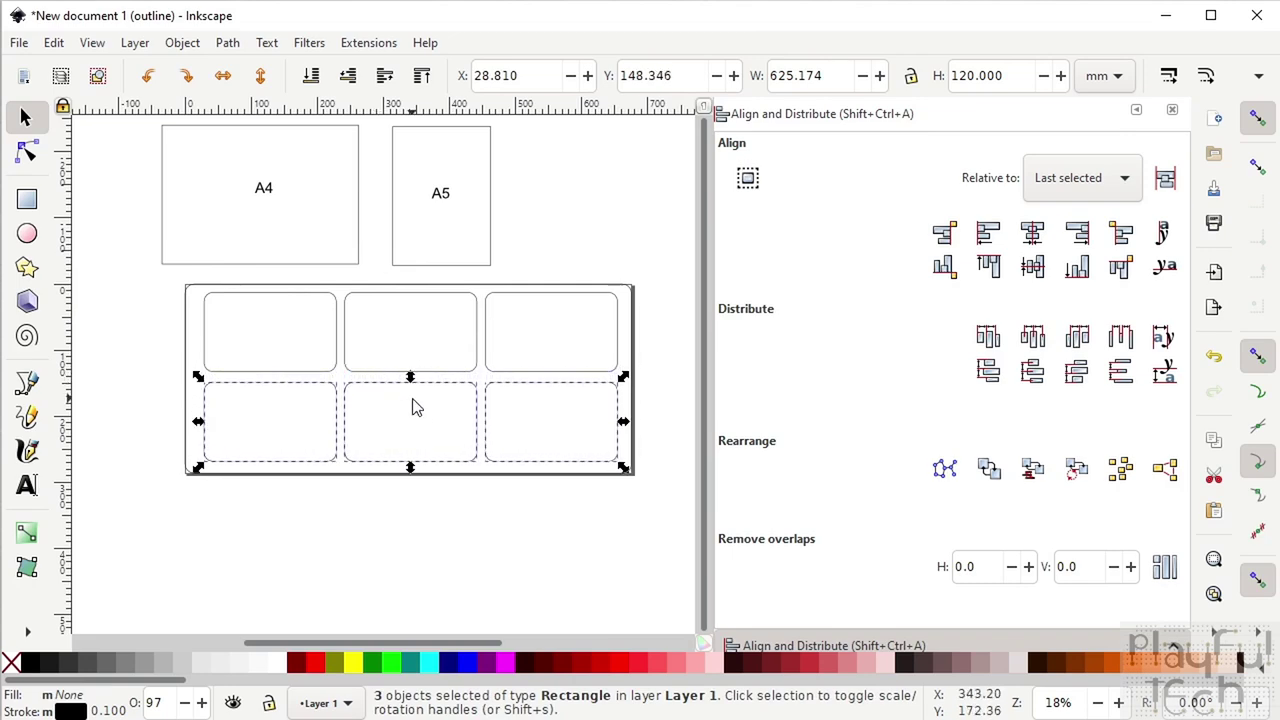
left_click(422, 521)
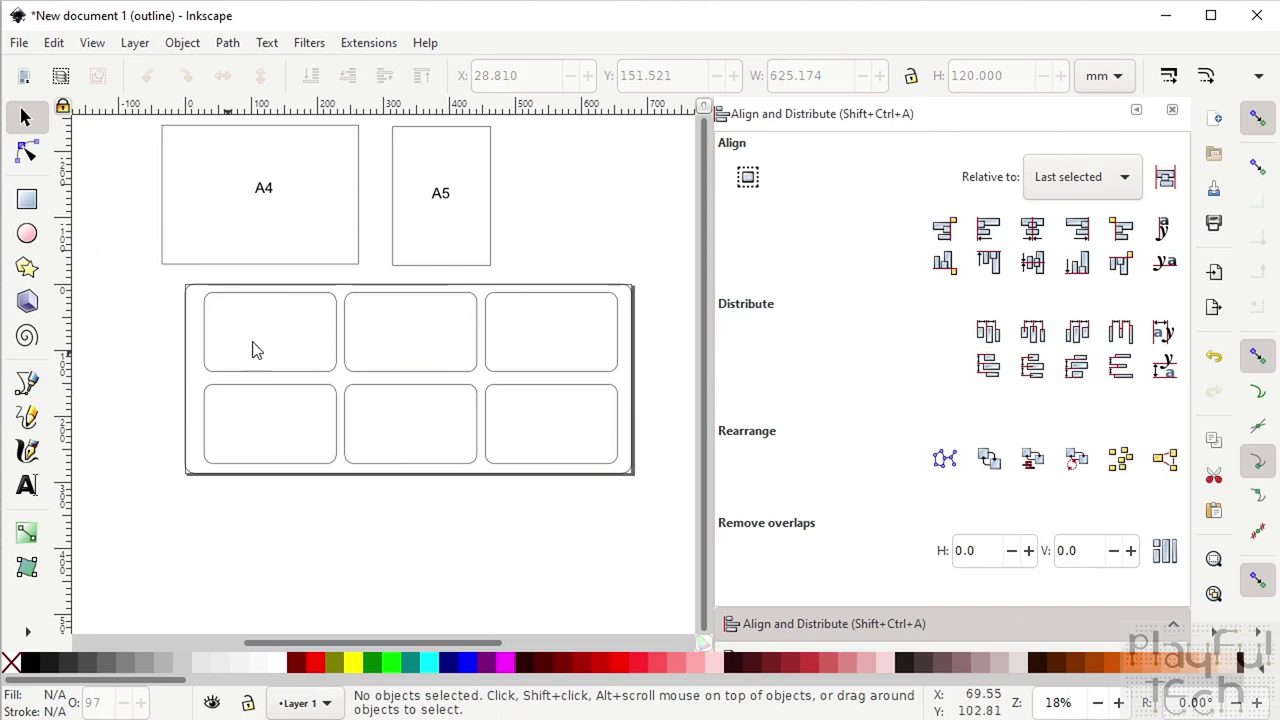
left_click_drag(162, 272, 662, 383)
key("Down")
key("Down")
key("Down")
key("Down")
key("Down")
key("Down")
key("Down")
key("Down")
key("Down")
left_click(540, 531)
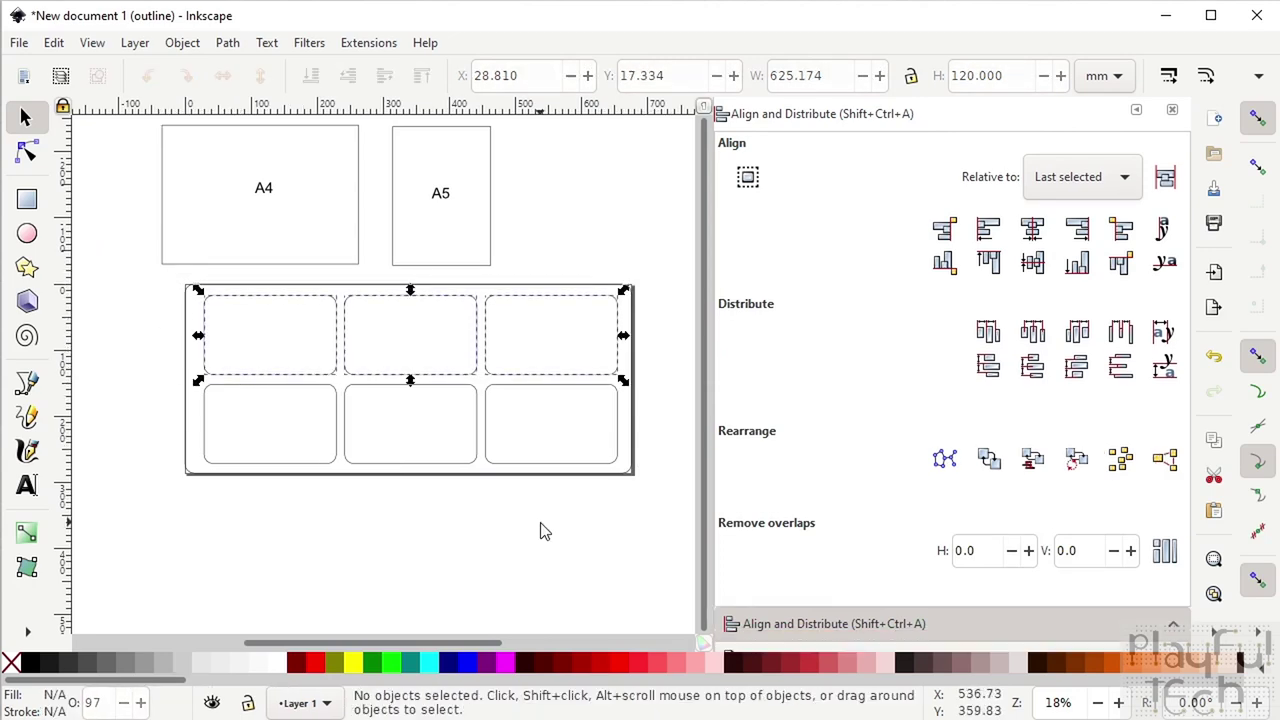
left_click(403, 305)
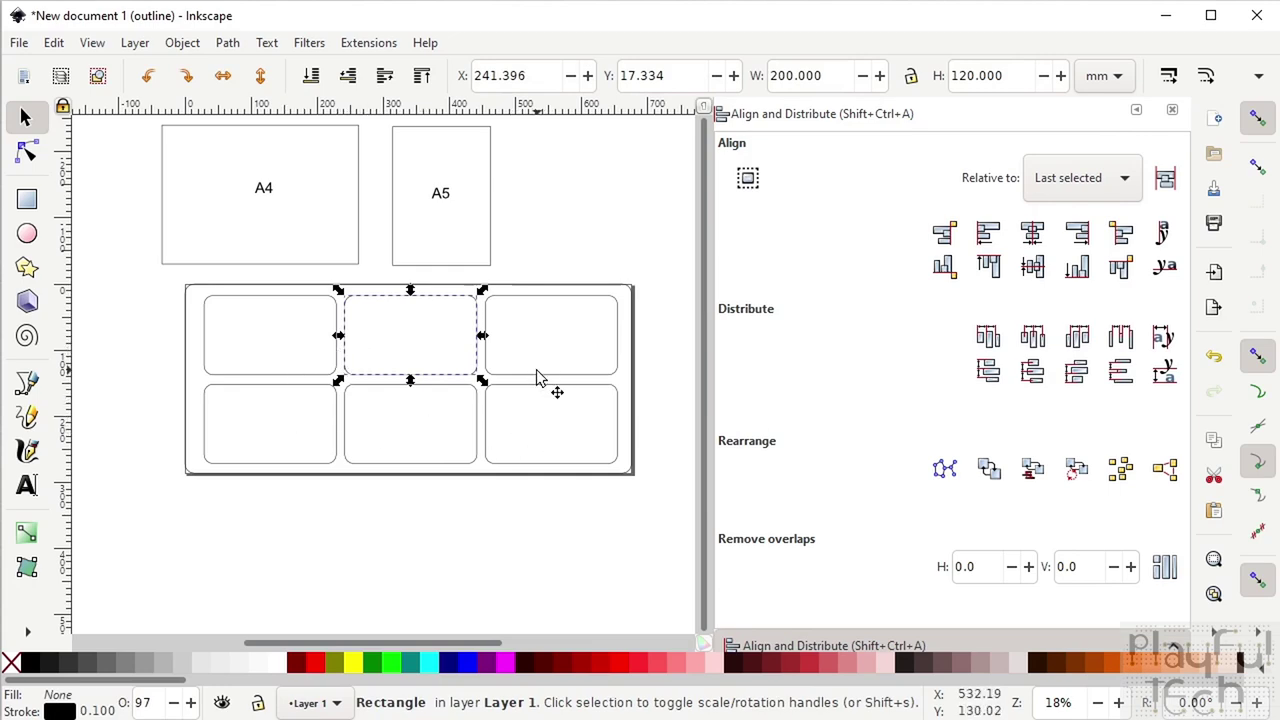
left_click(446, 516)
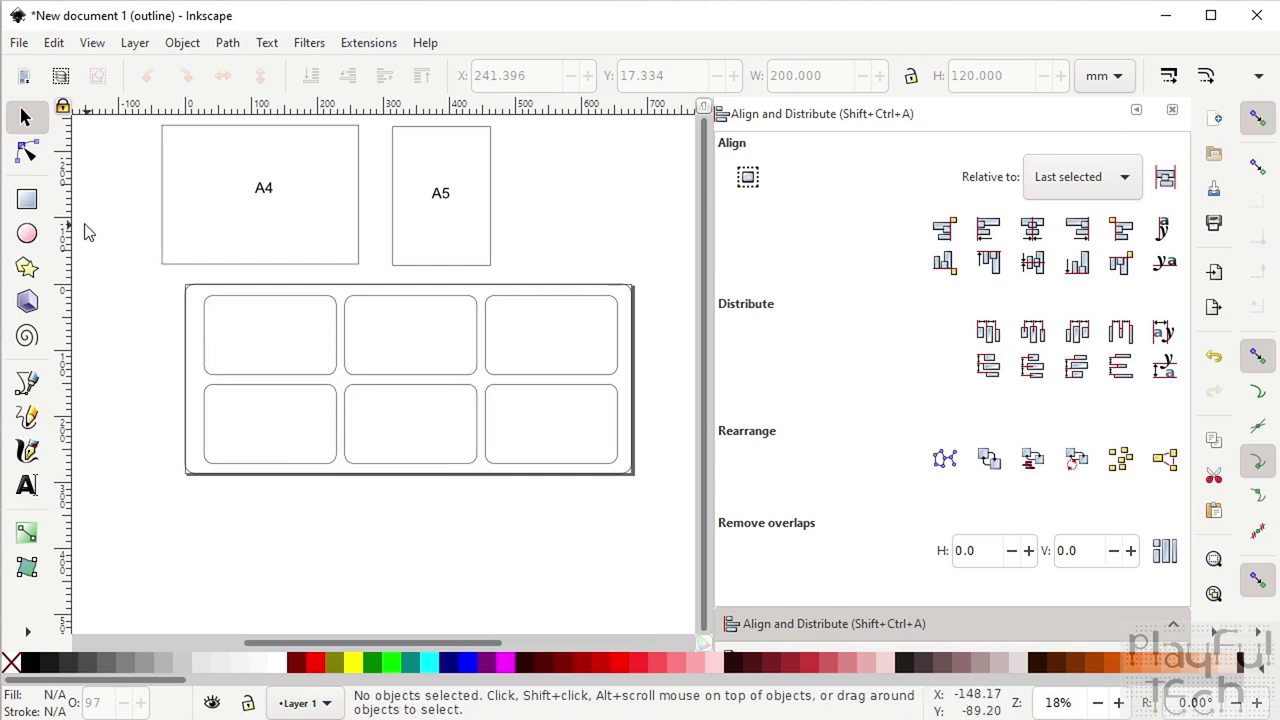
Draw a small rectangle in the top middle box and size it to 78.9 × 51.6 mm
left_click(27, 201)
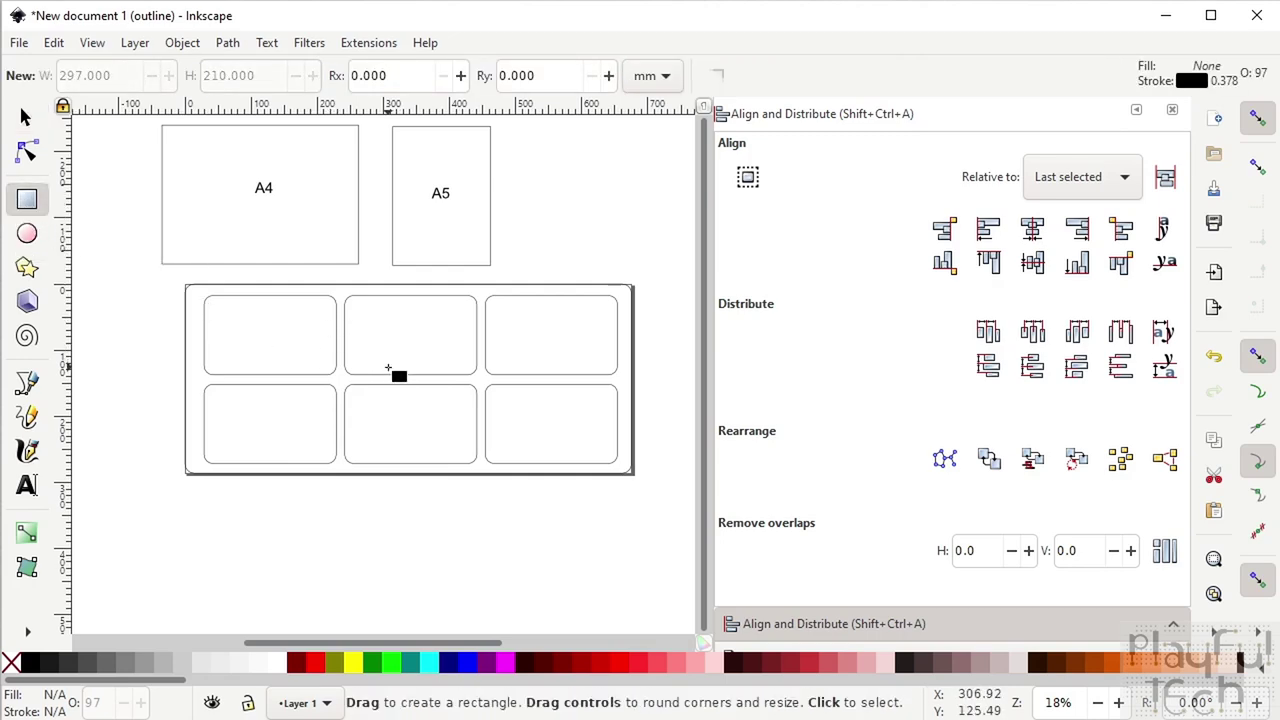
left_click_drag(387, 316, 431, 337)
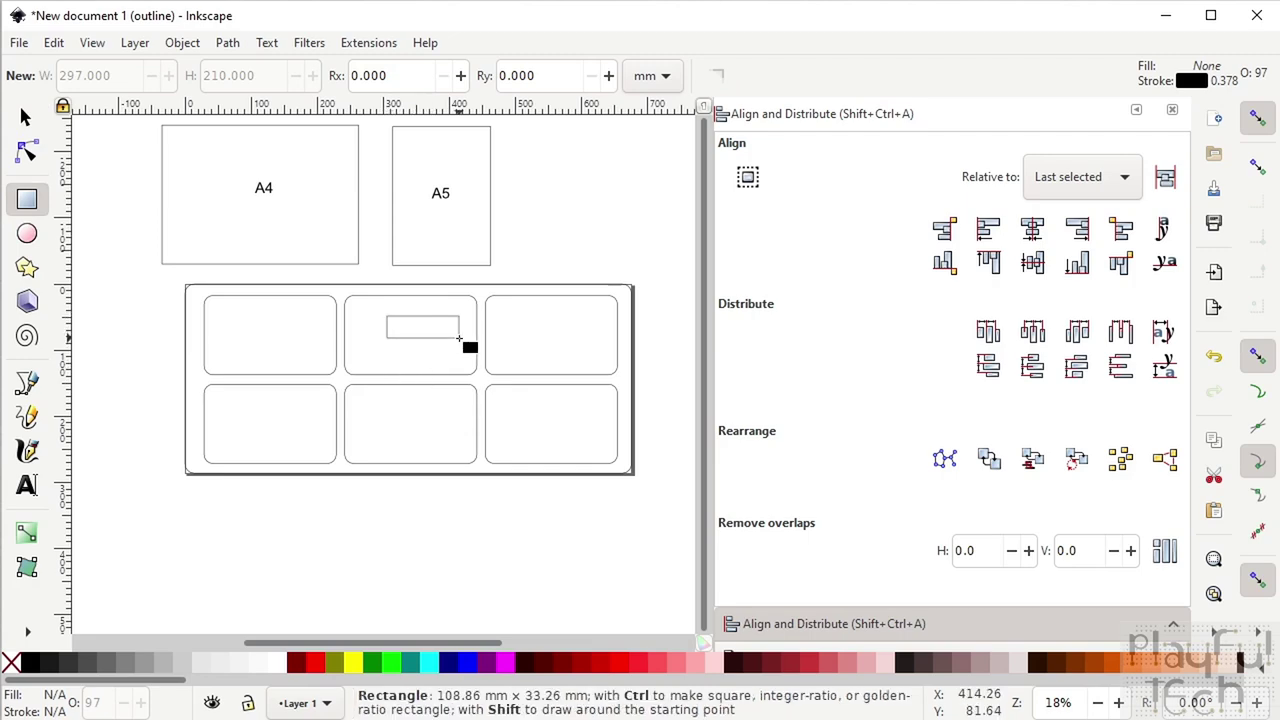
left_click_drag(459, 338, 465, 345)
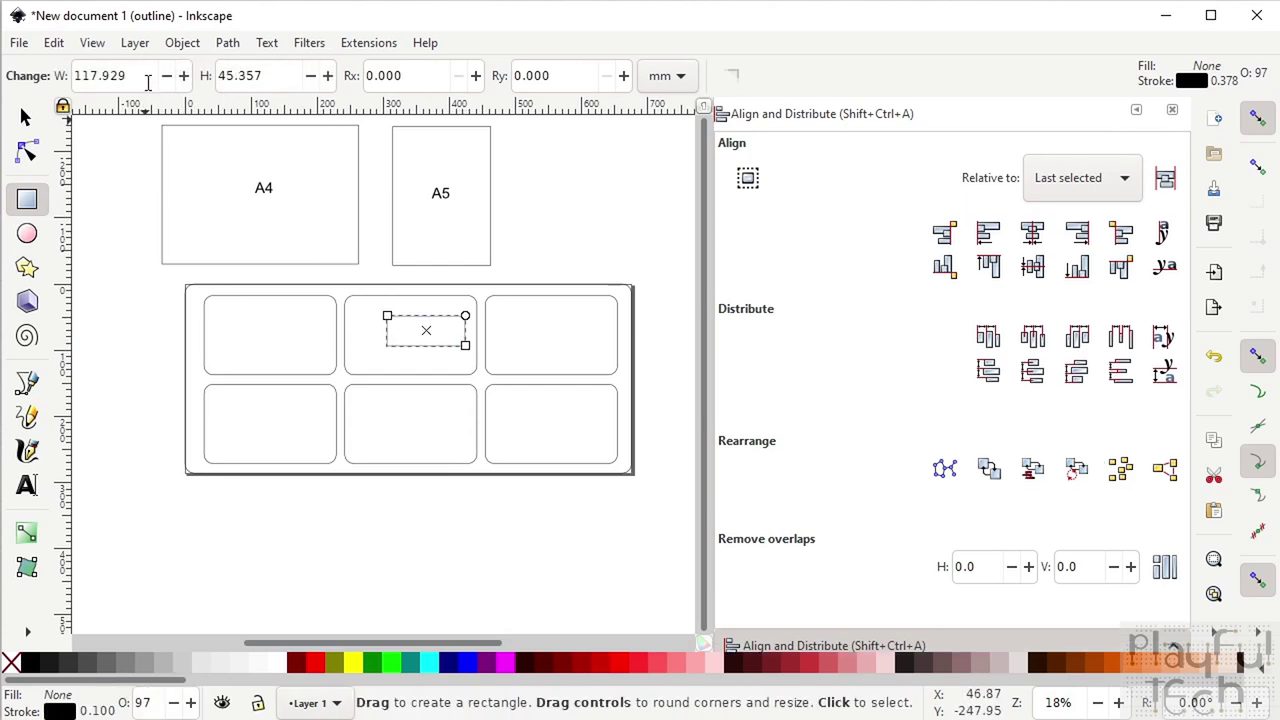
left_click_drag(148, 82, 32, 63)
type("78.8")
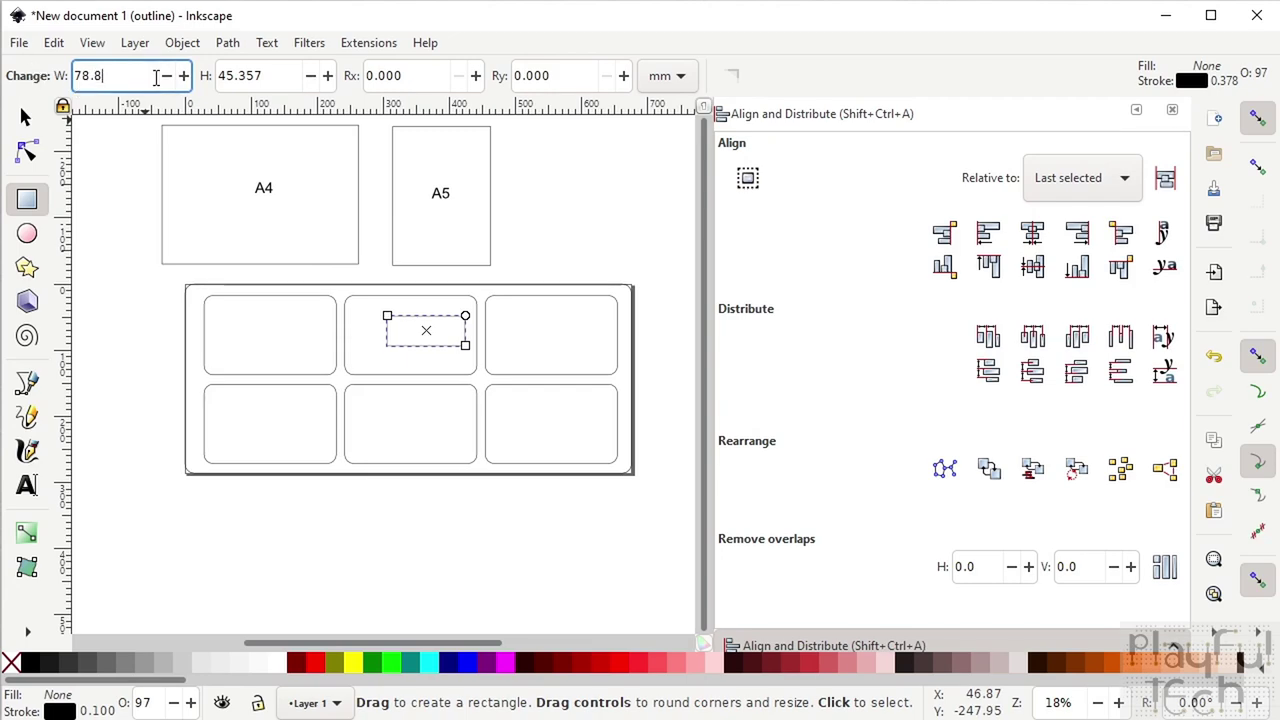
key("Tab")
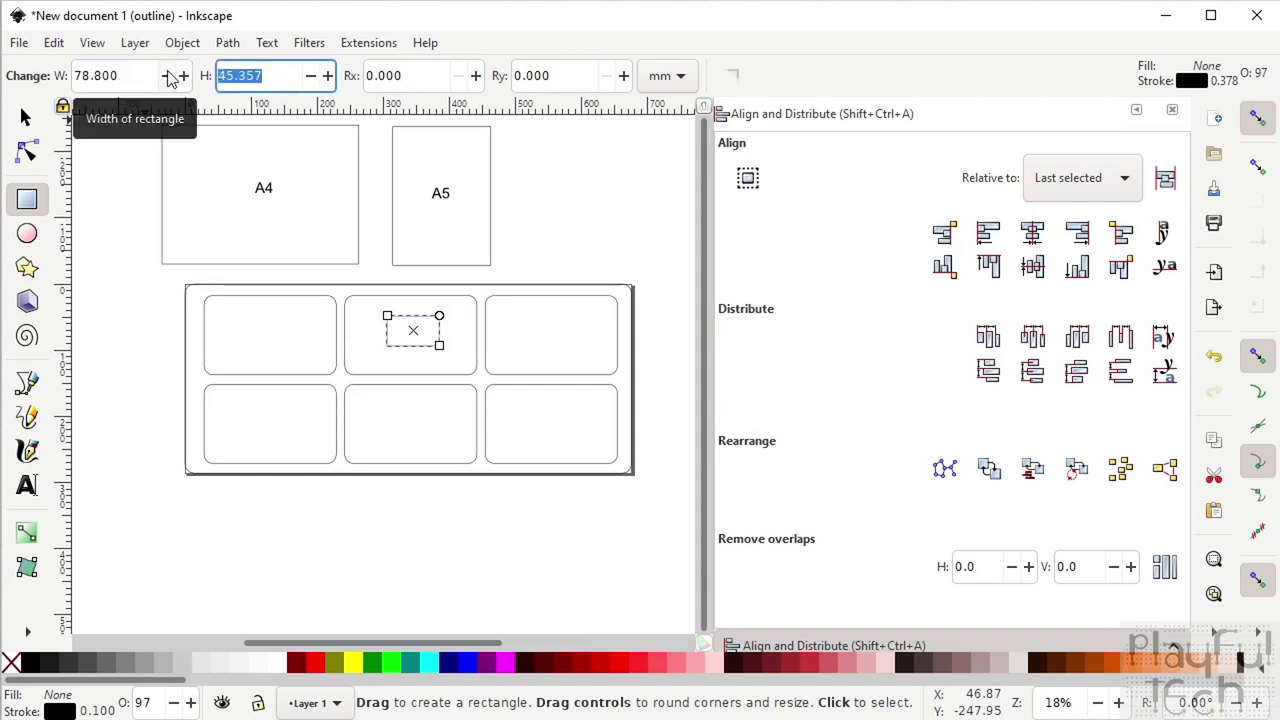
type("51")
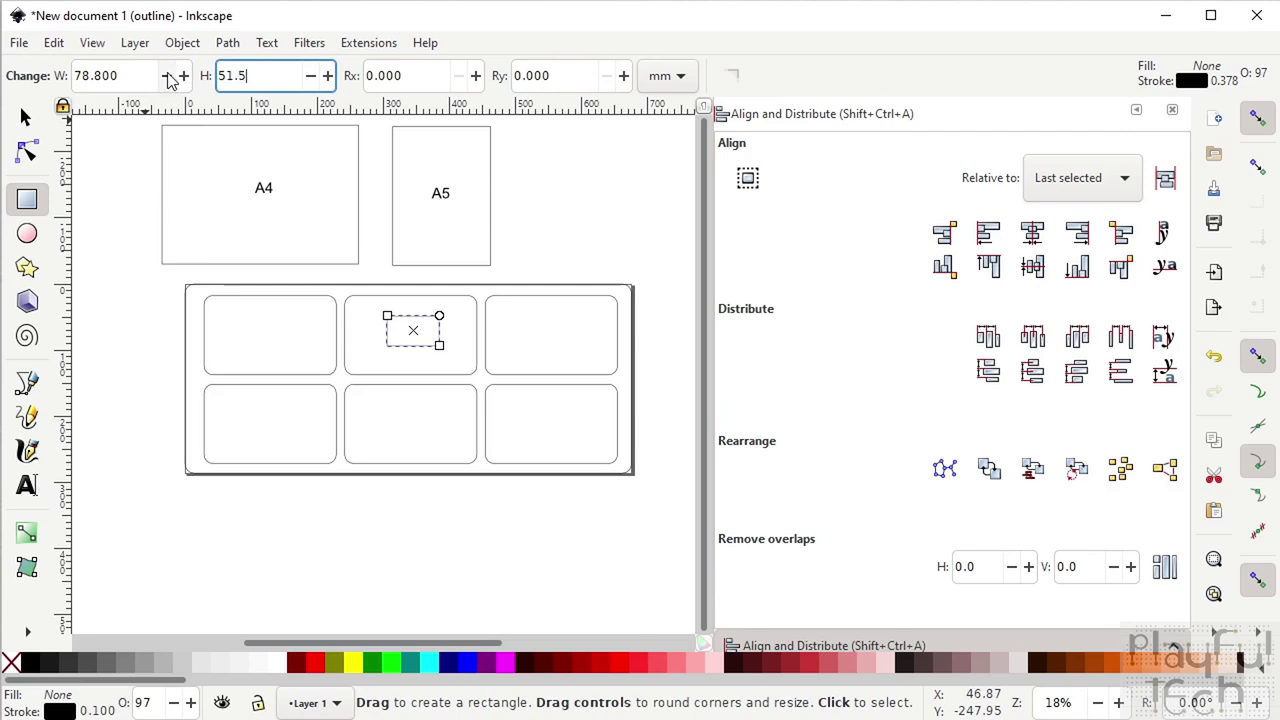
left_click(28, 122)
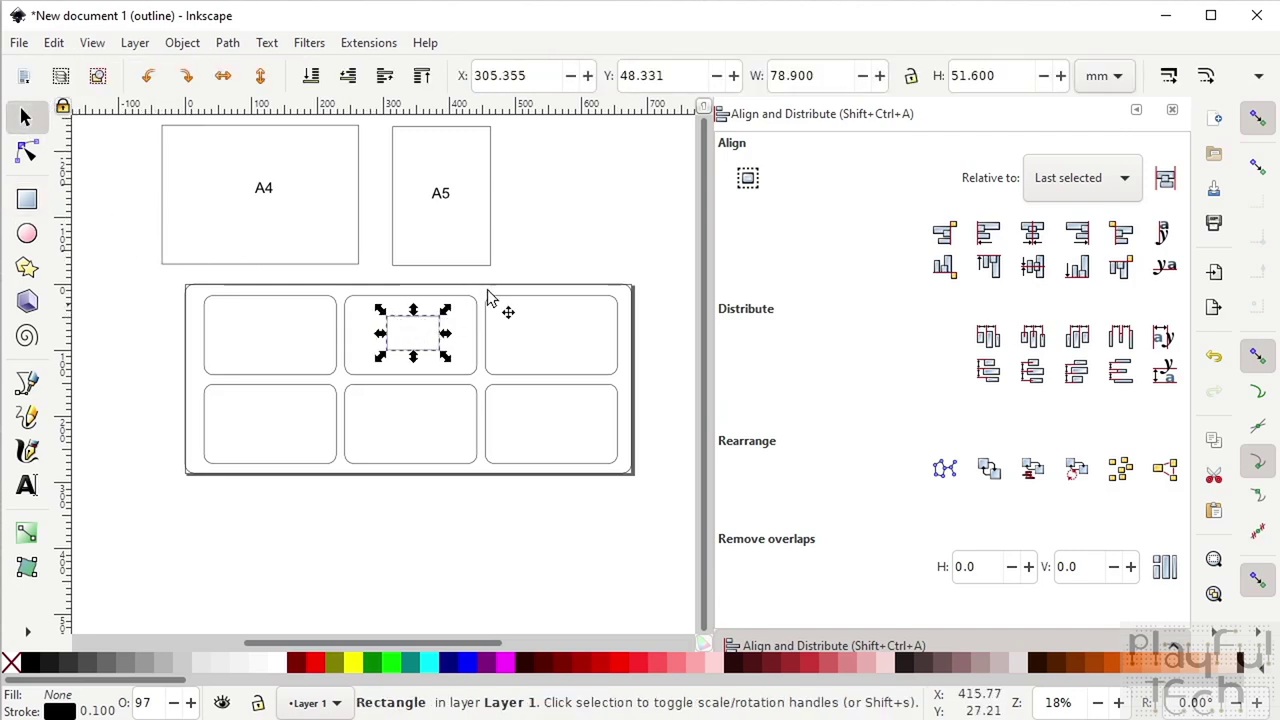
left_click(26, 485)
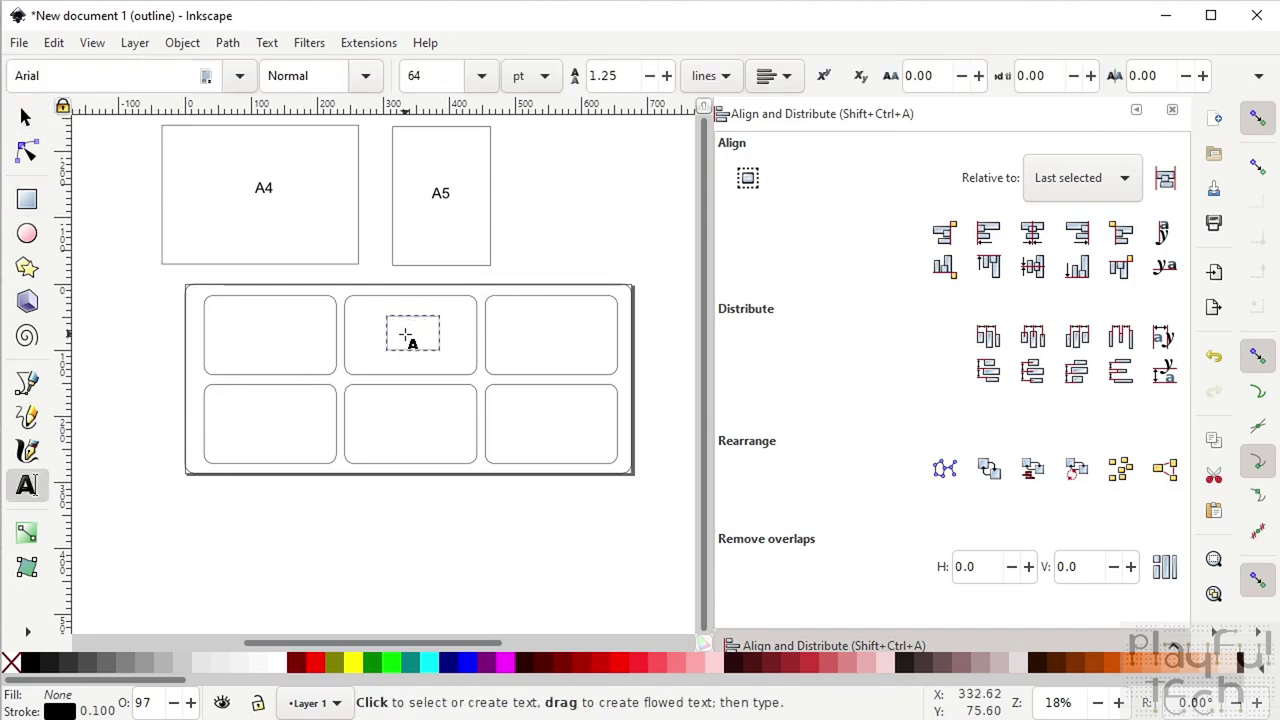
Add a 32 pt 'LCD' label to the small rectangle and group them together
left_click(407, 332)
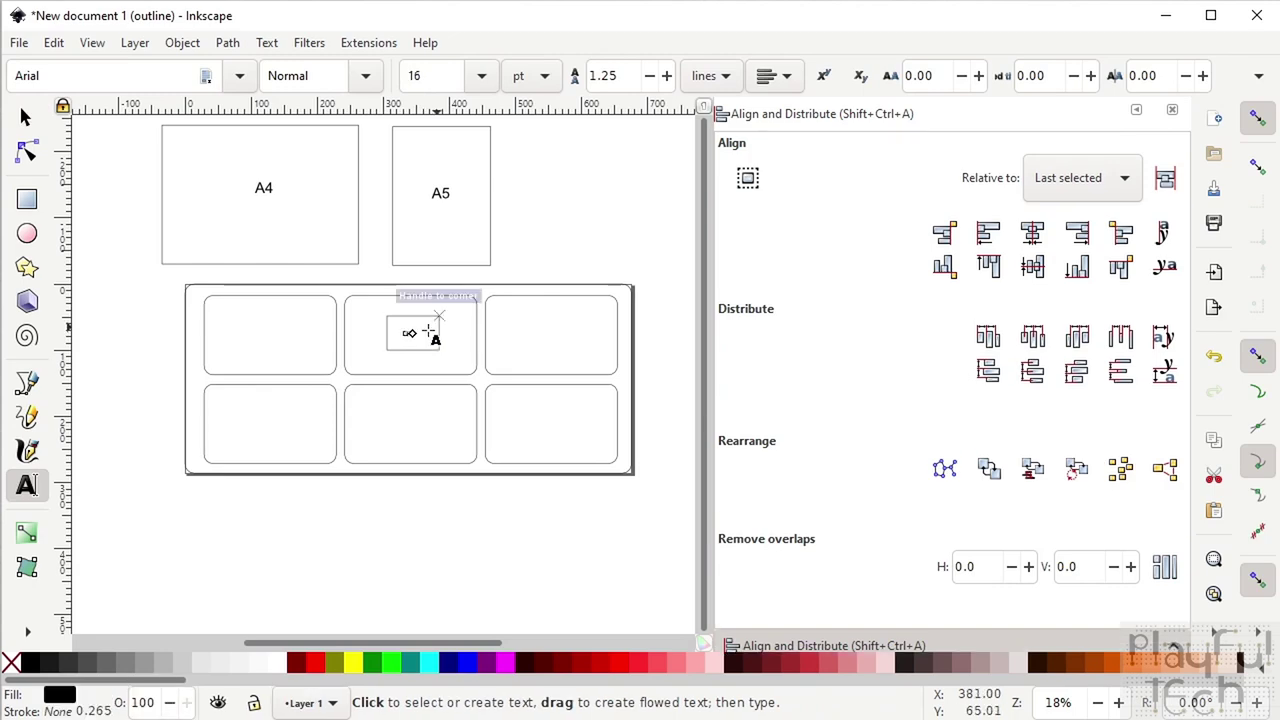
left_click(482, 76)
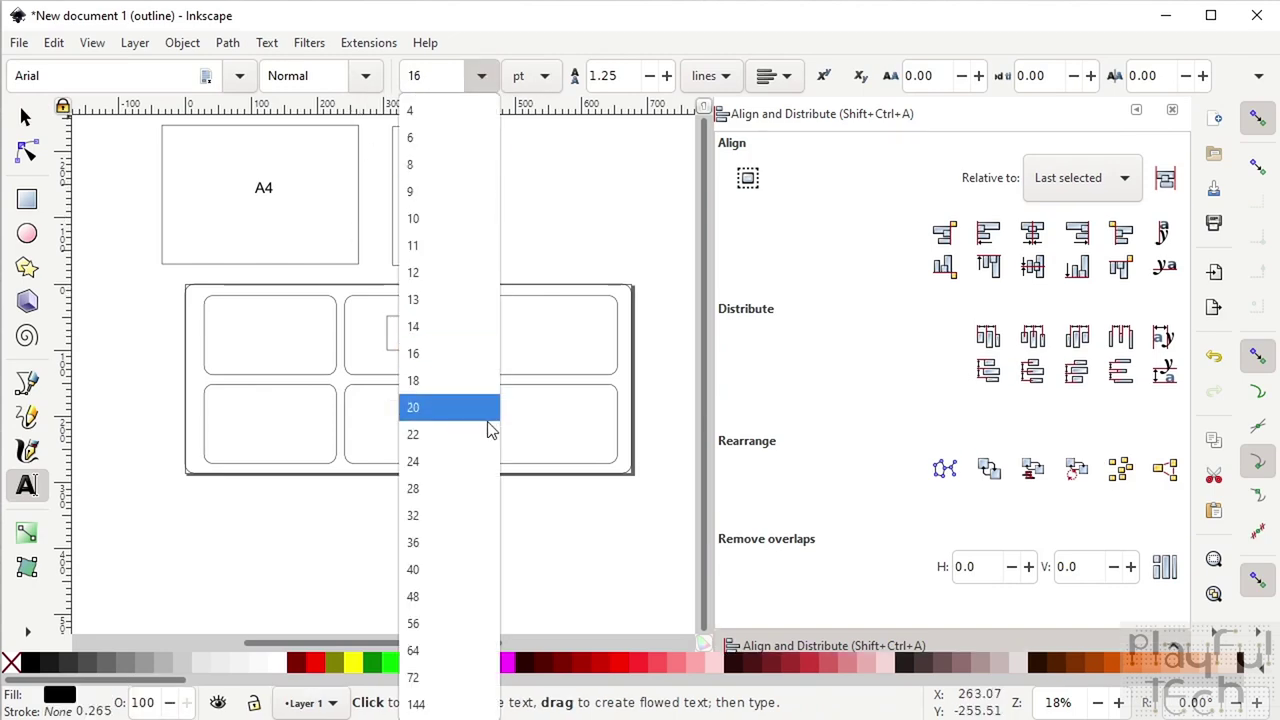
left_click(448, 522)
left_click(26, 117)
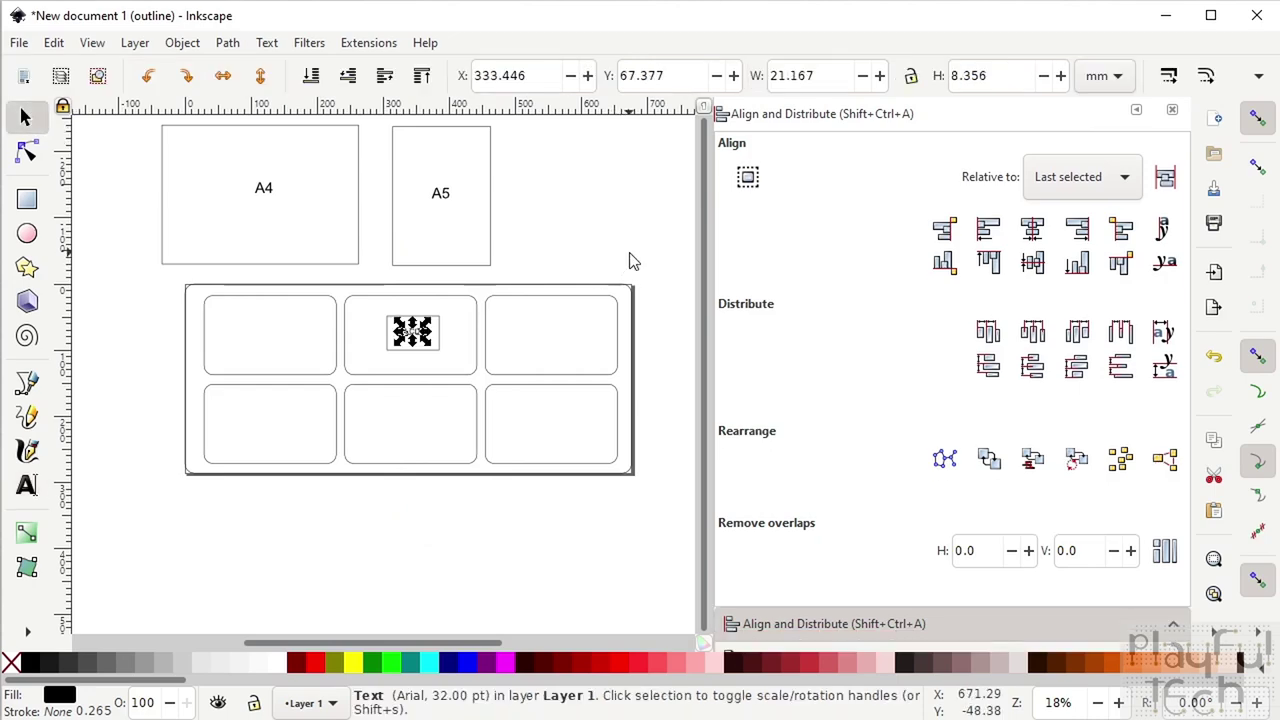
left_click(630, 259)
left_click_drag(378, 367, 454, 307)
right_click(418, 336)
key("ctrl+g")
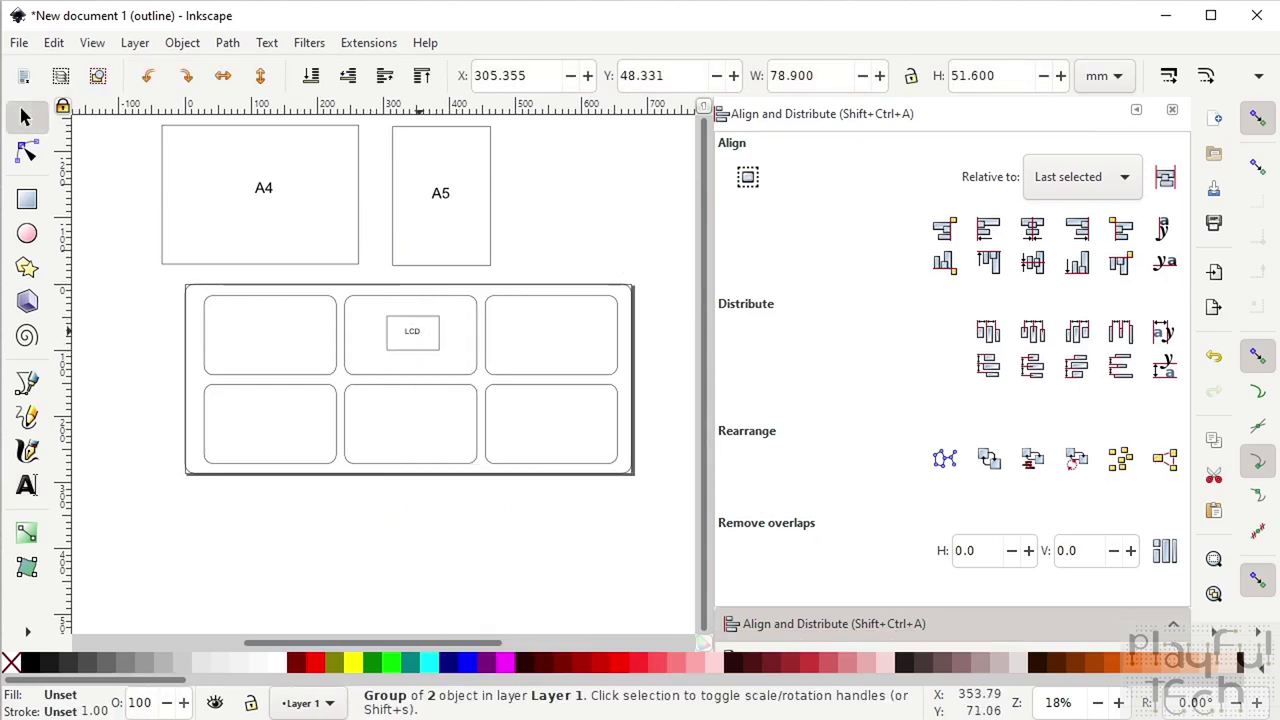
Nudge the LCD group up-left in its box and paste a copy below the panel
left_click(443, 551)
left_click_drag(420, 336, 388, 333)
left_click(414, 340)
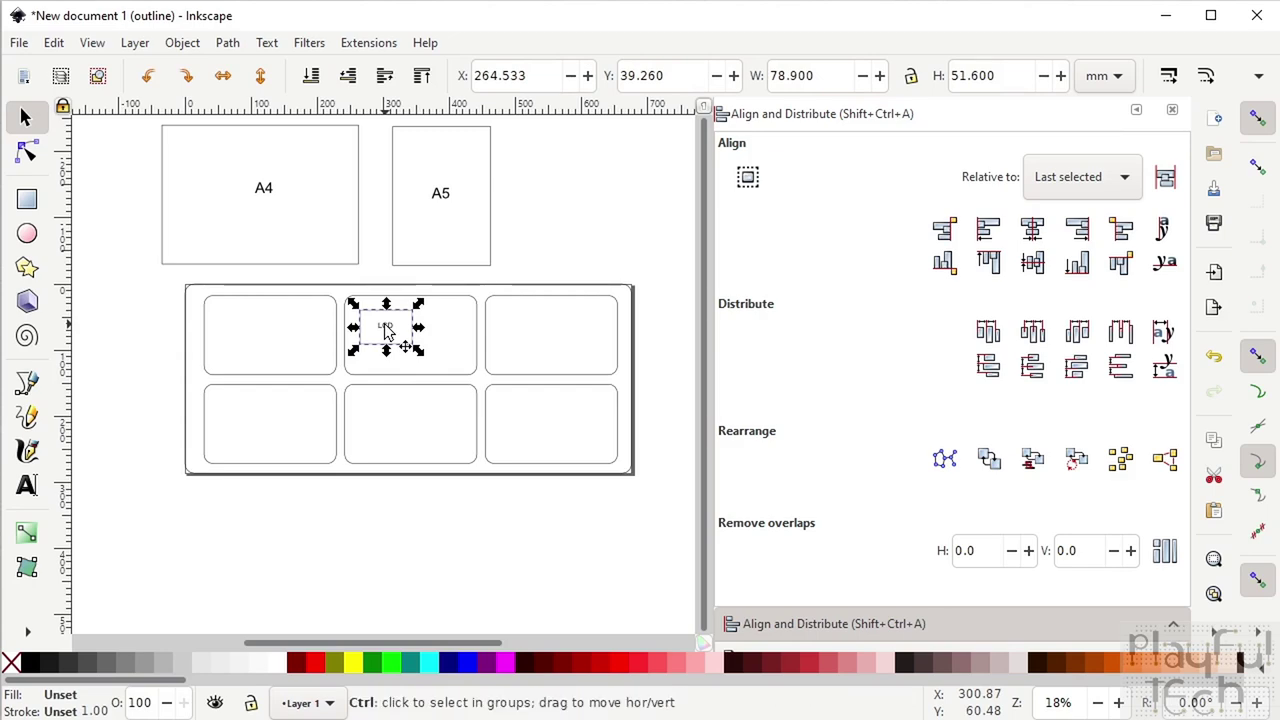
left_click(434, 360, "ctrl")
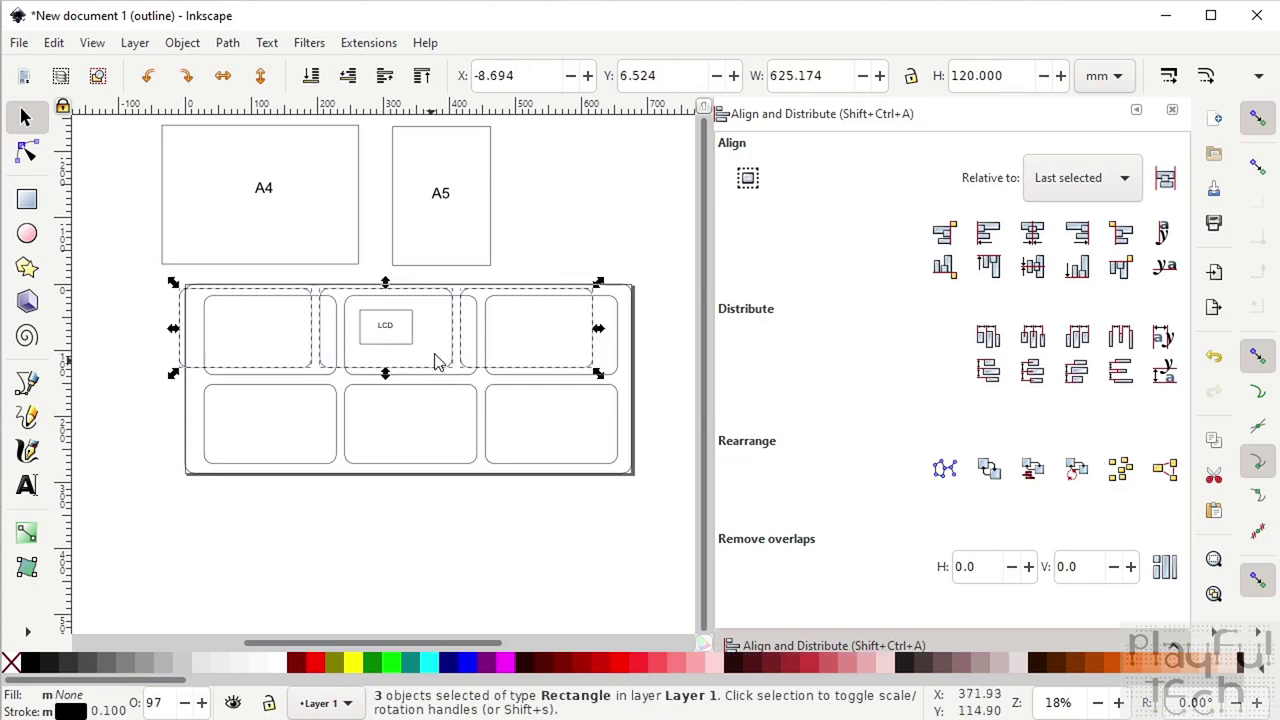
left_click(450, 548)
left_click(407, 339)
key("ctrl+c")
key("ctrl+v")
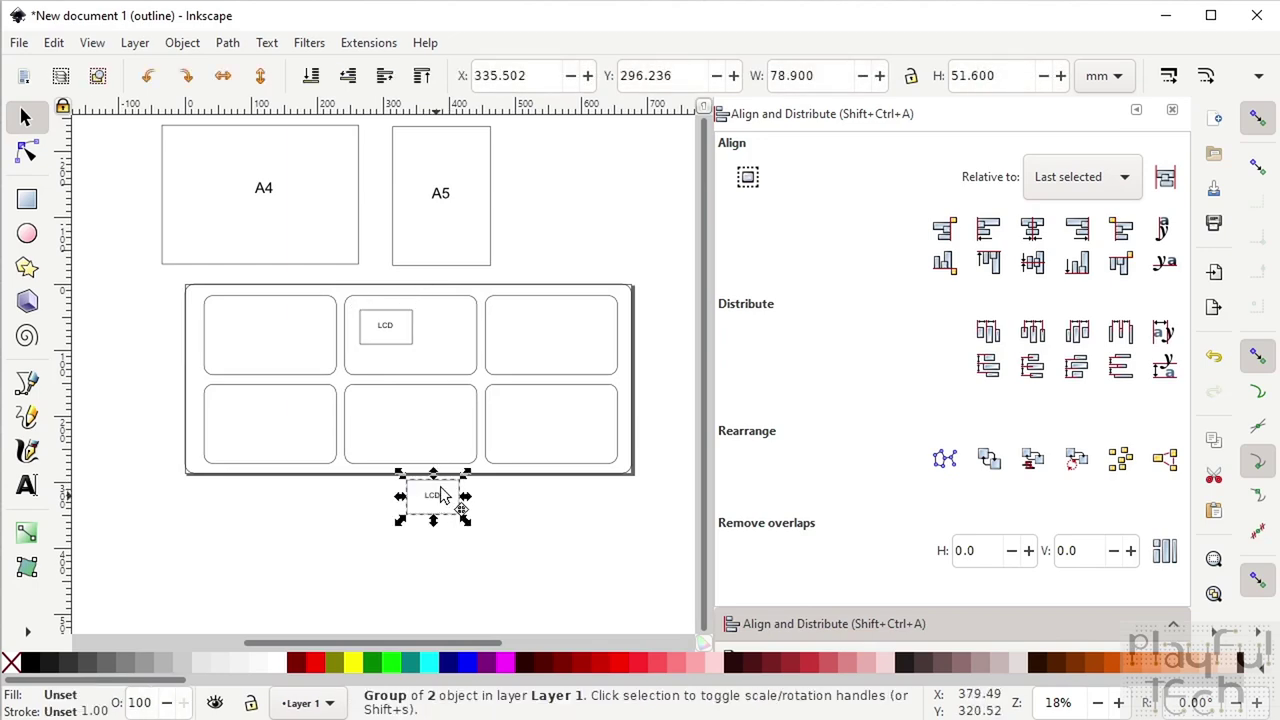
Move the LCD copy aside and resize it to 128.6 × 32 mm
left_click_drag(446, 492, 554, 221)
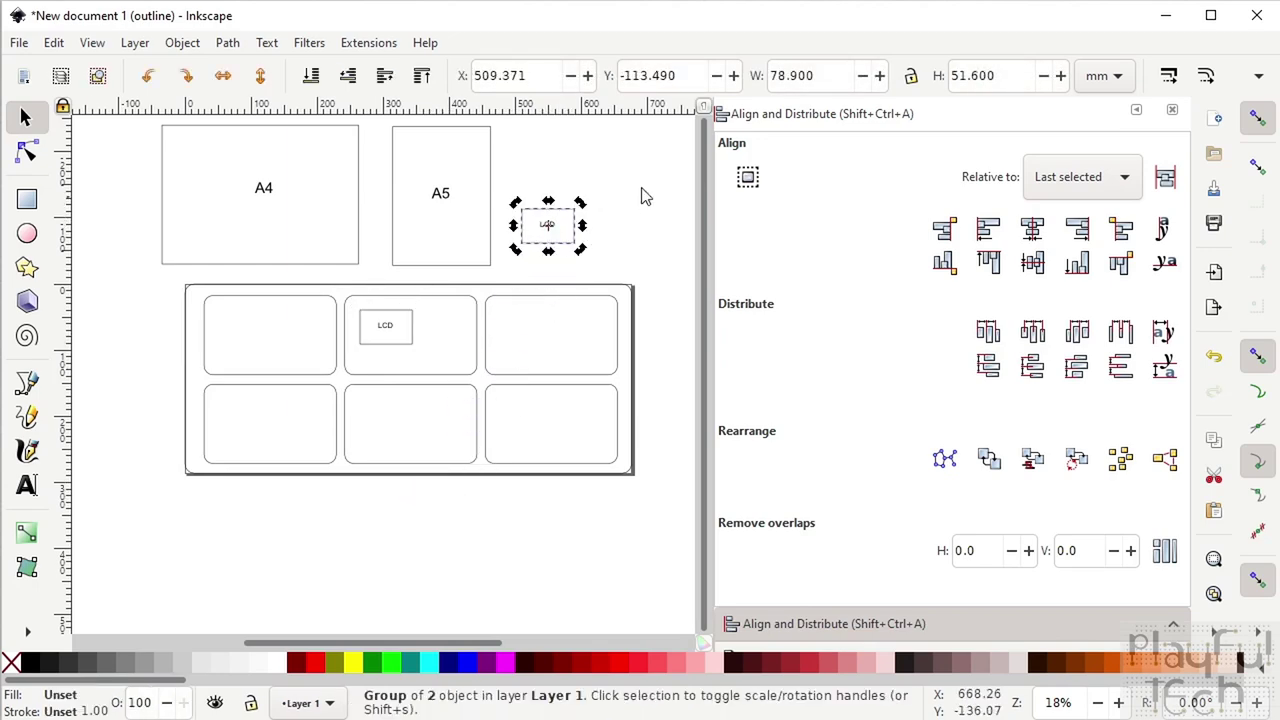
left_click(563, 209)
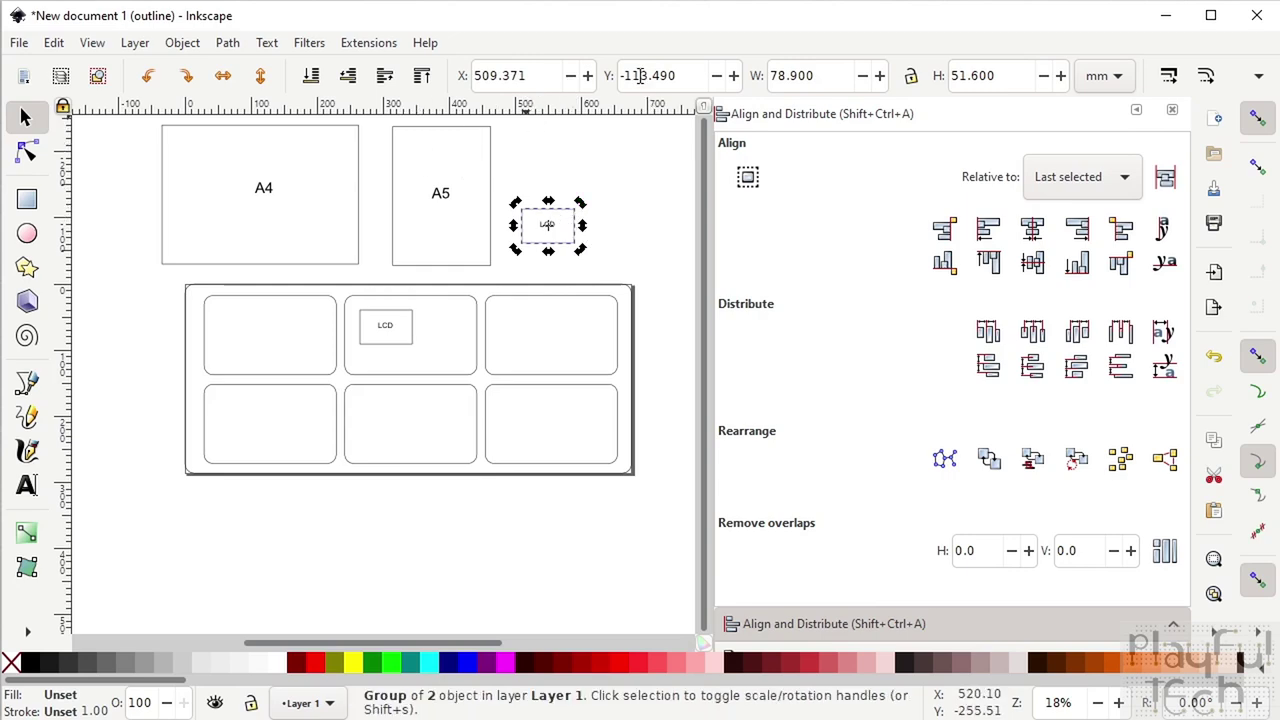
triple_click(826, 74)
type("128")
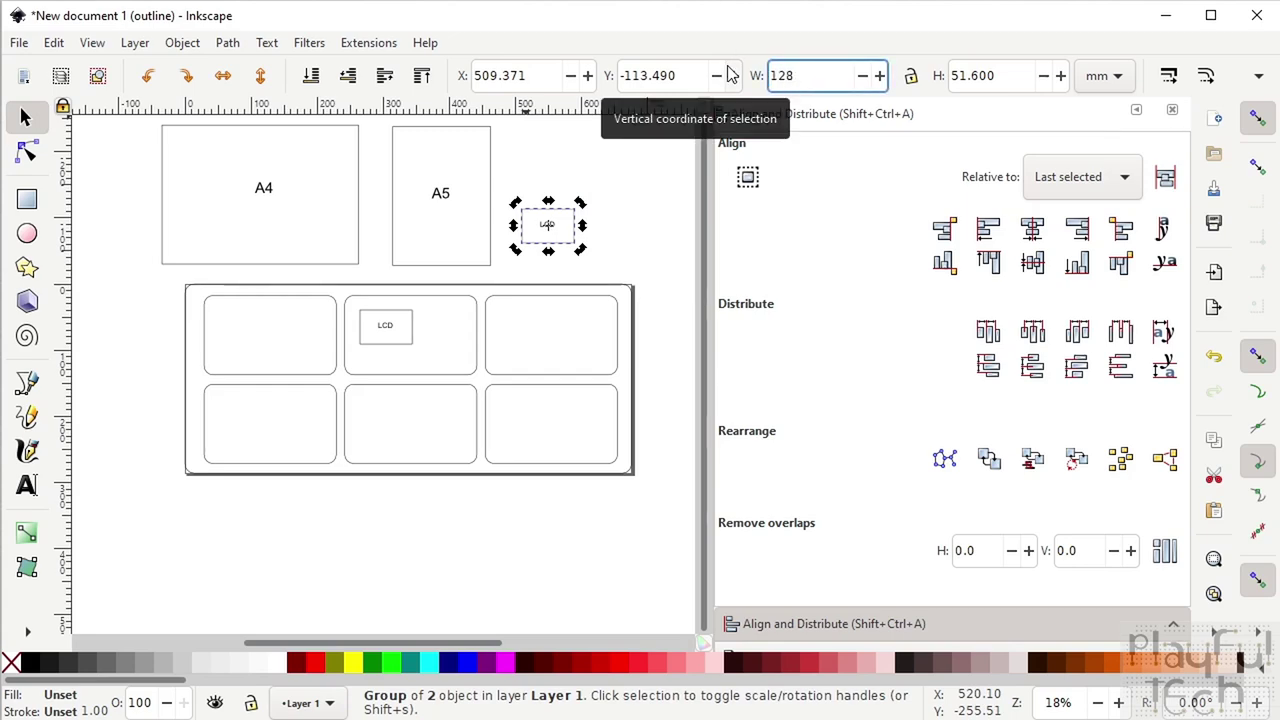
type(".6")
left_click(1022, 74)
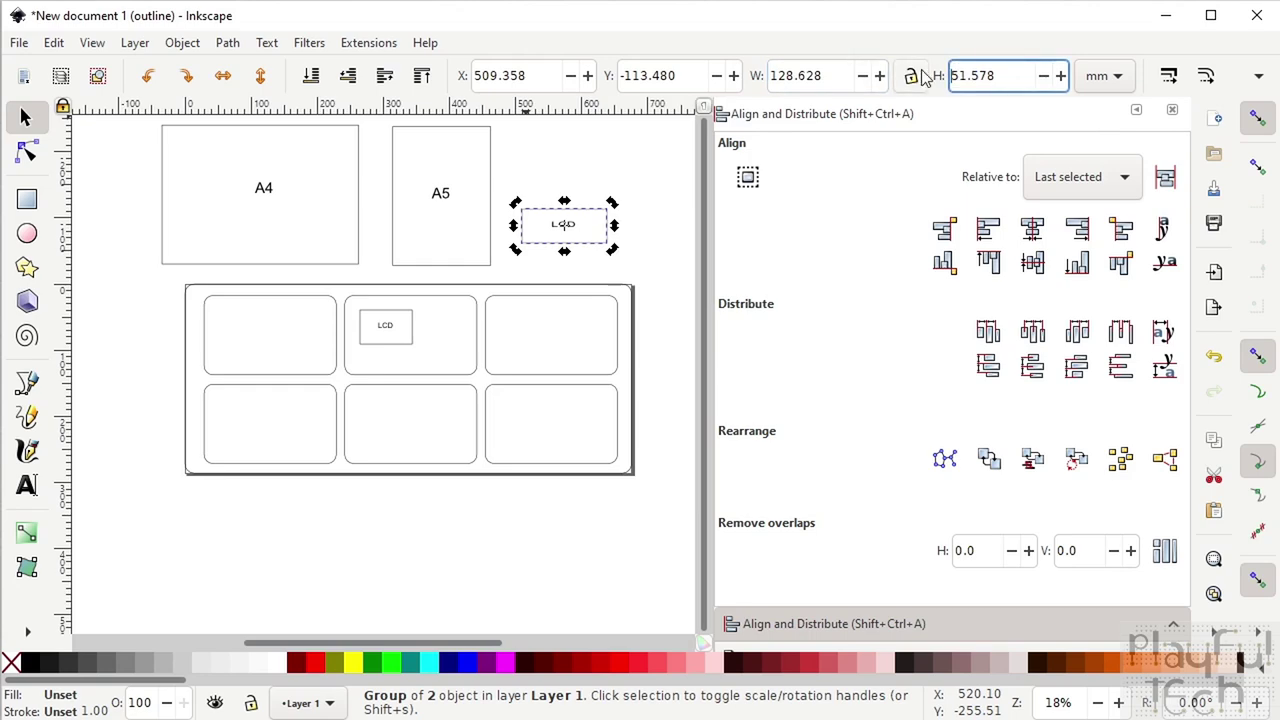
key("ctrl+a")
type("32")
key("Return")
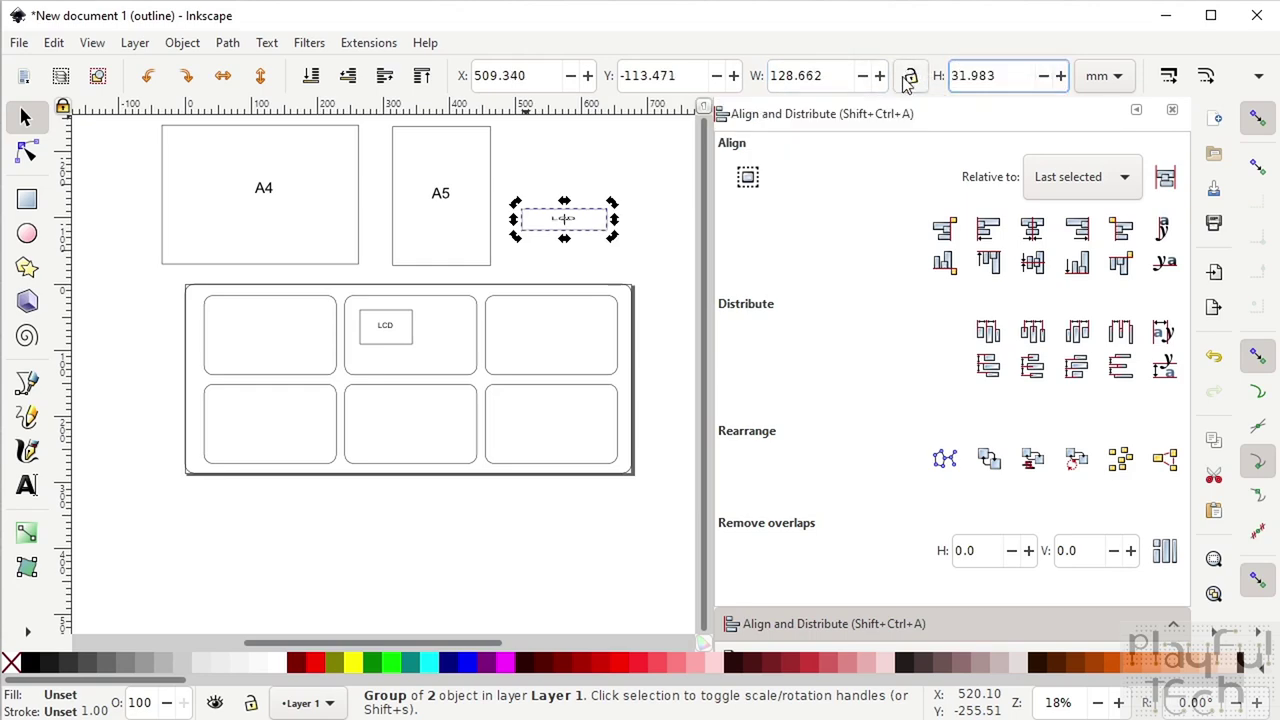
Delete the LCD text from the copy and drop the empty box into the bottom middle cell
left_click(610, 235)
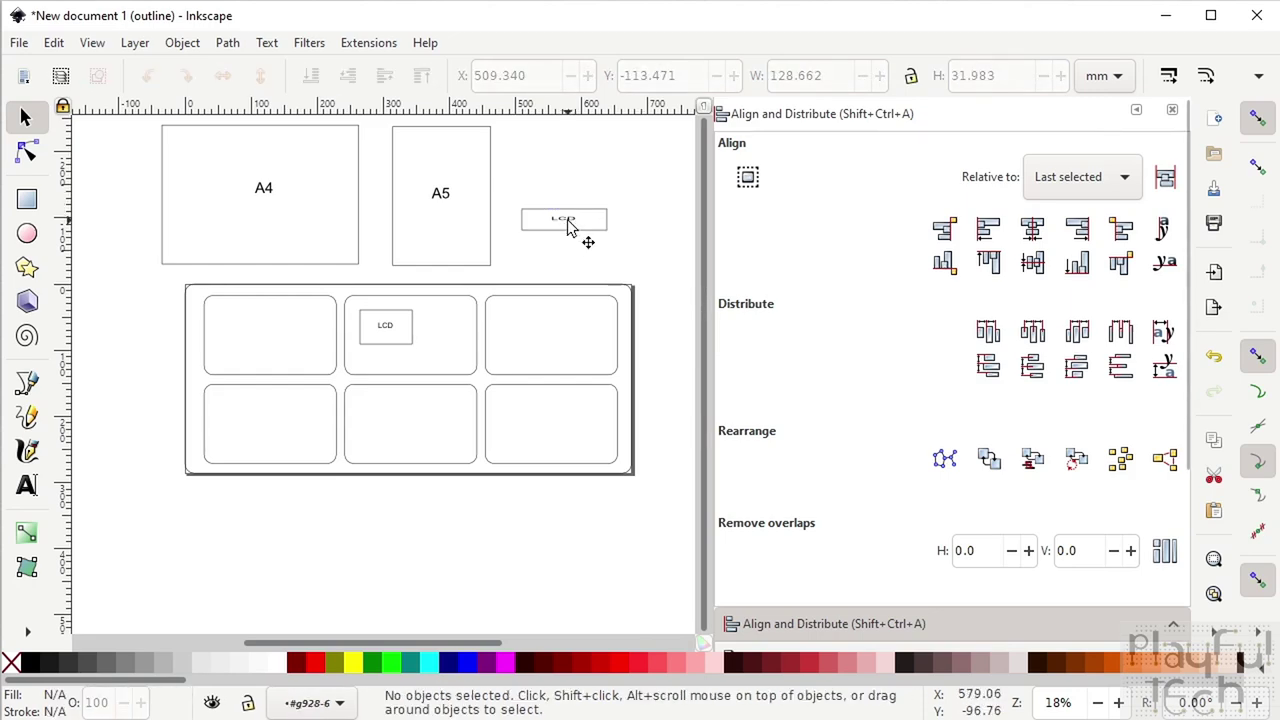
double_click(565, 220)
key("Delete")
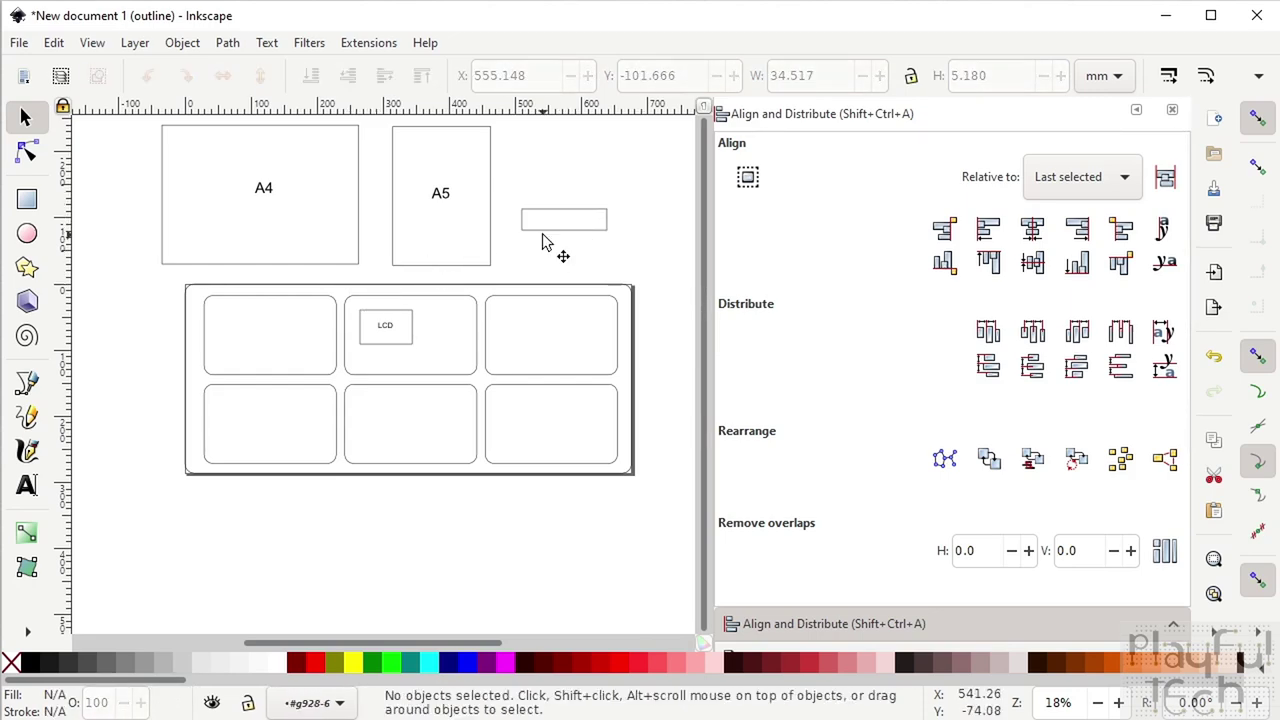
left_click_drag(558, 214, 395, 419)
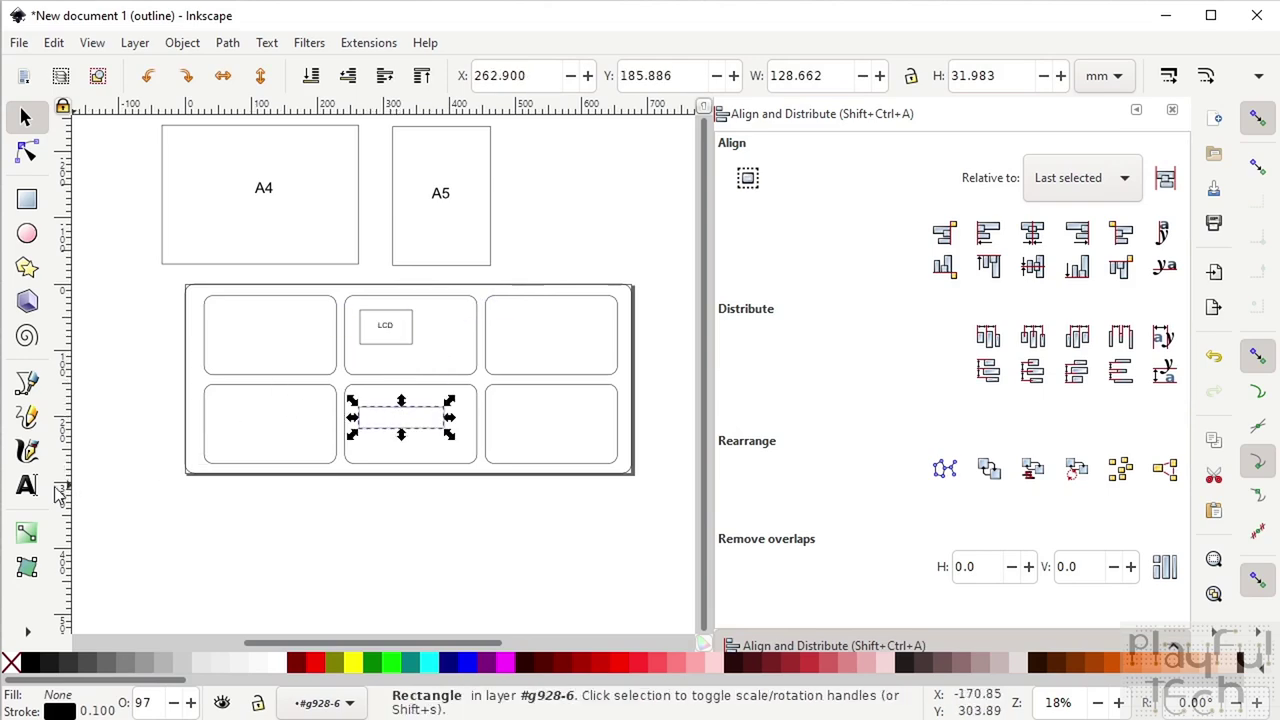
Add a 32 pt 'LED Matrix' label in the bottom middle box and nudge it to centre
left_click(27, 485)
left_click(382, 417)
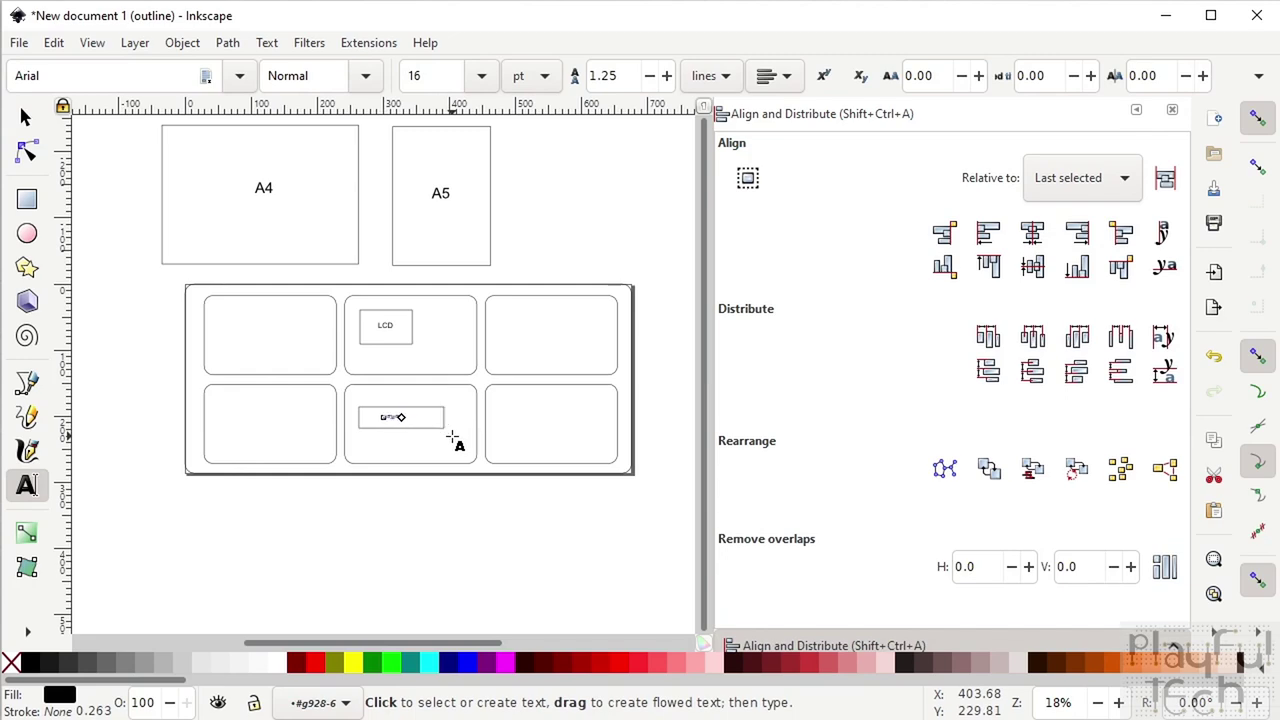
left_click(481, 75)
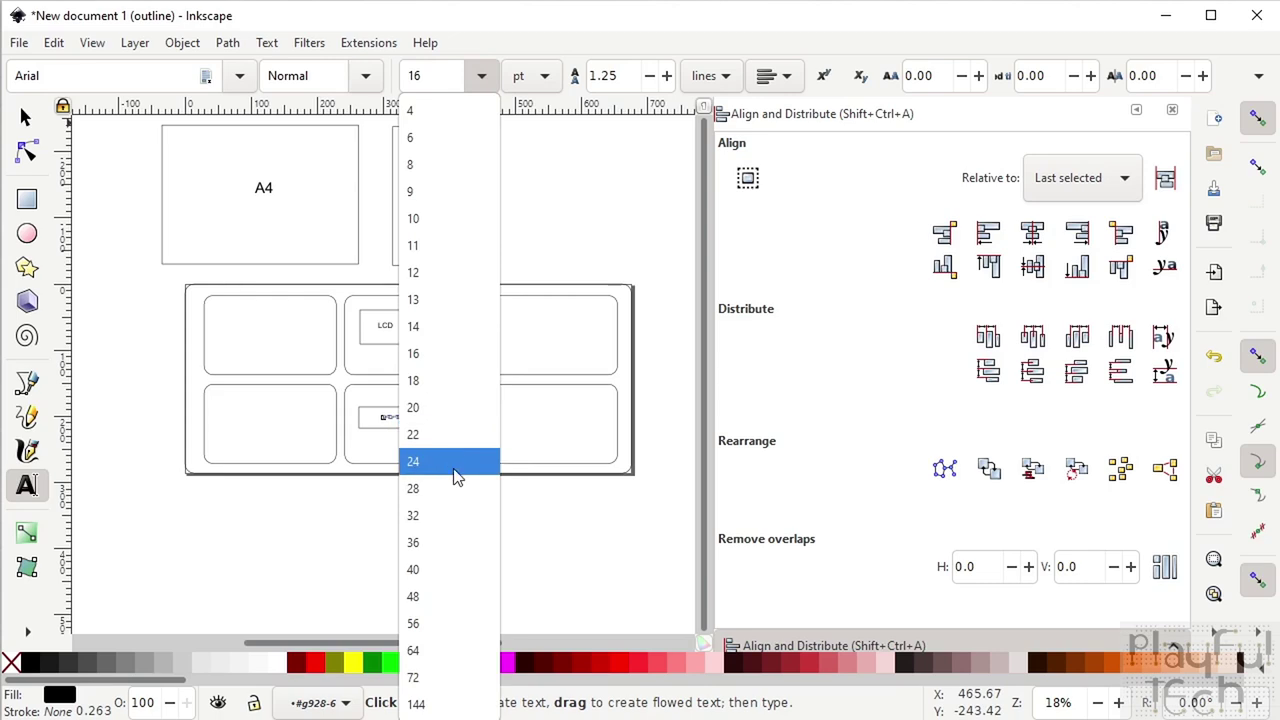
left_click(434, 518)
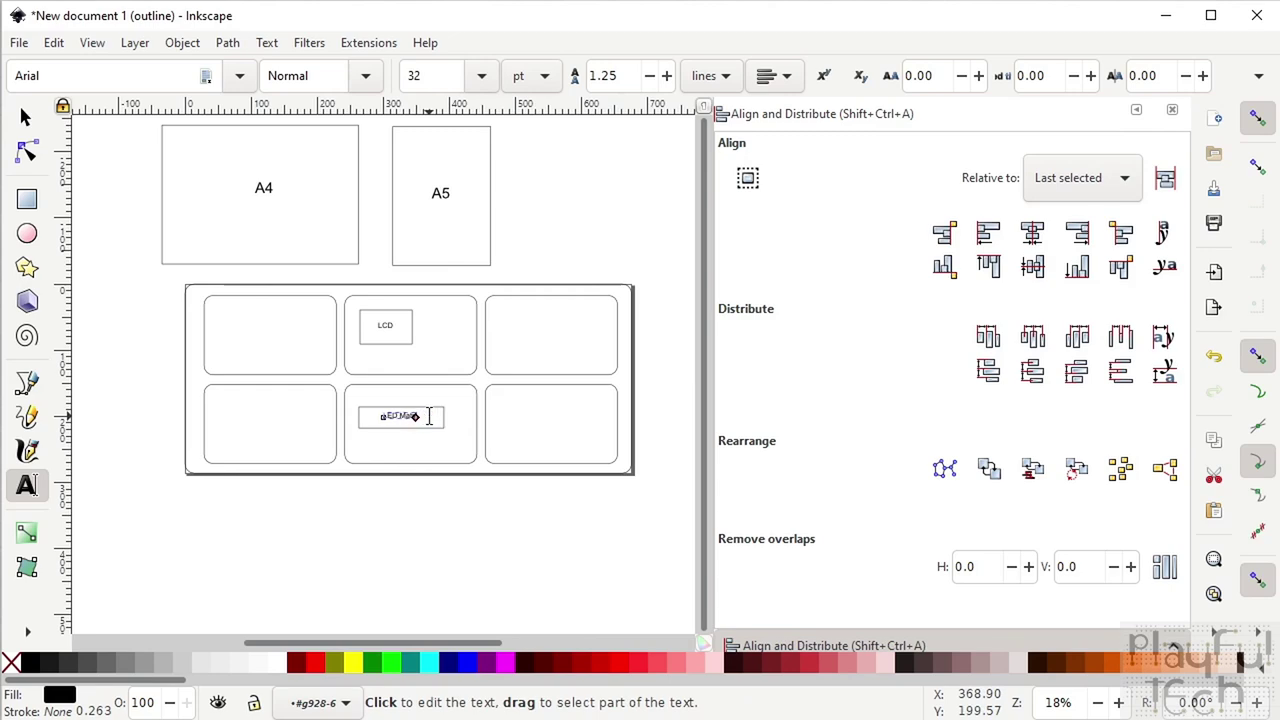
left_click(26, 117)
left_click(452, 528)
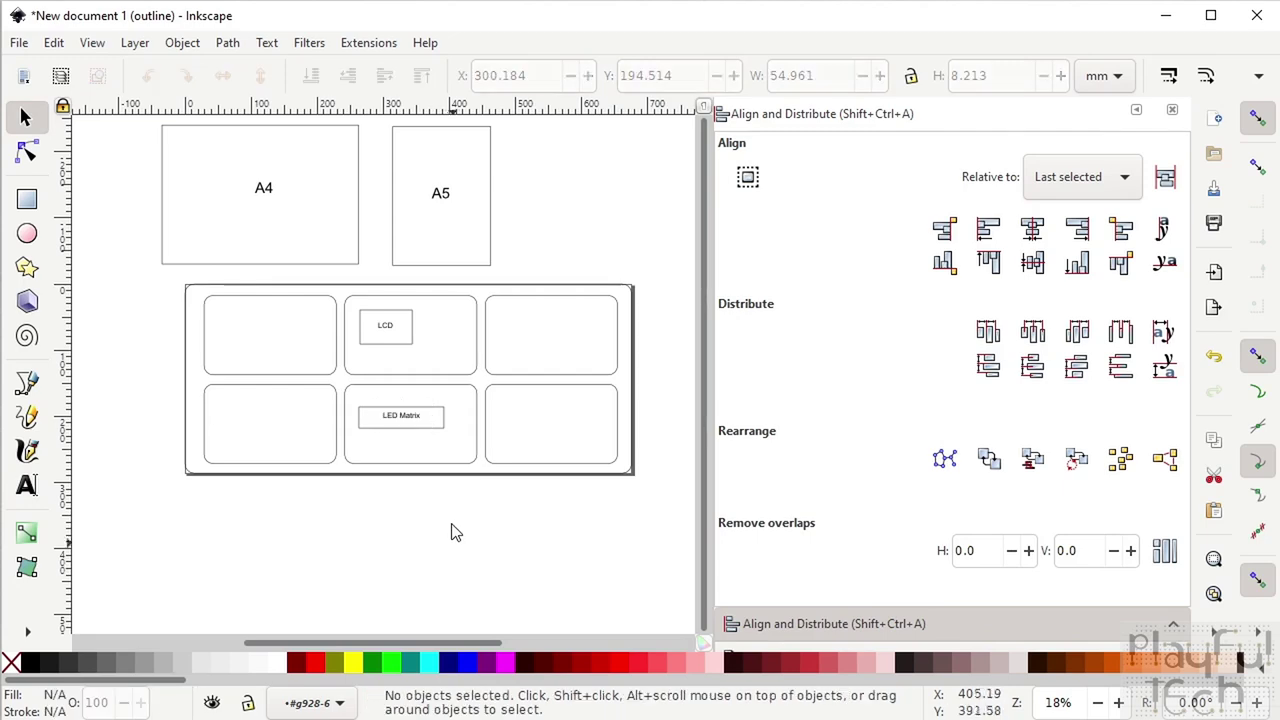
left_click_drag(420, 430, 414, 432)
left_click(405, 520)
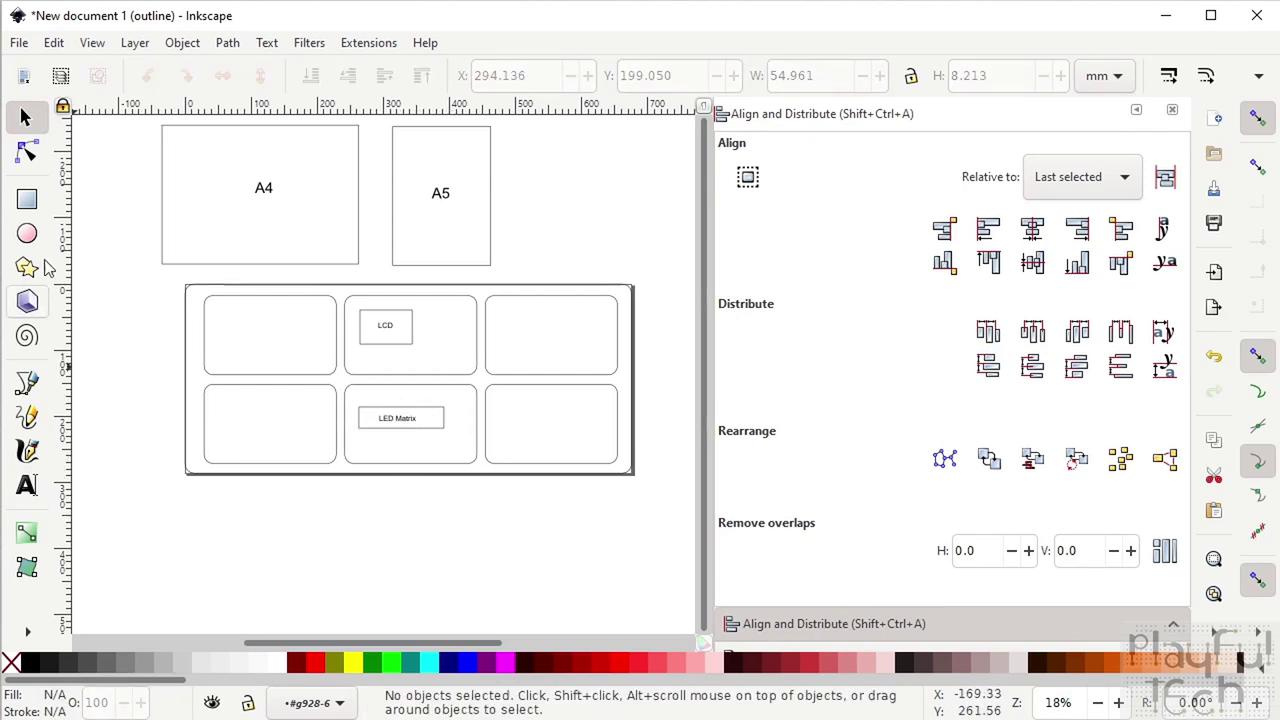
Draw a small rectangle and size it to 27.8 × 26.8 mm
left_click(27, 200)
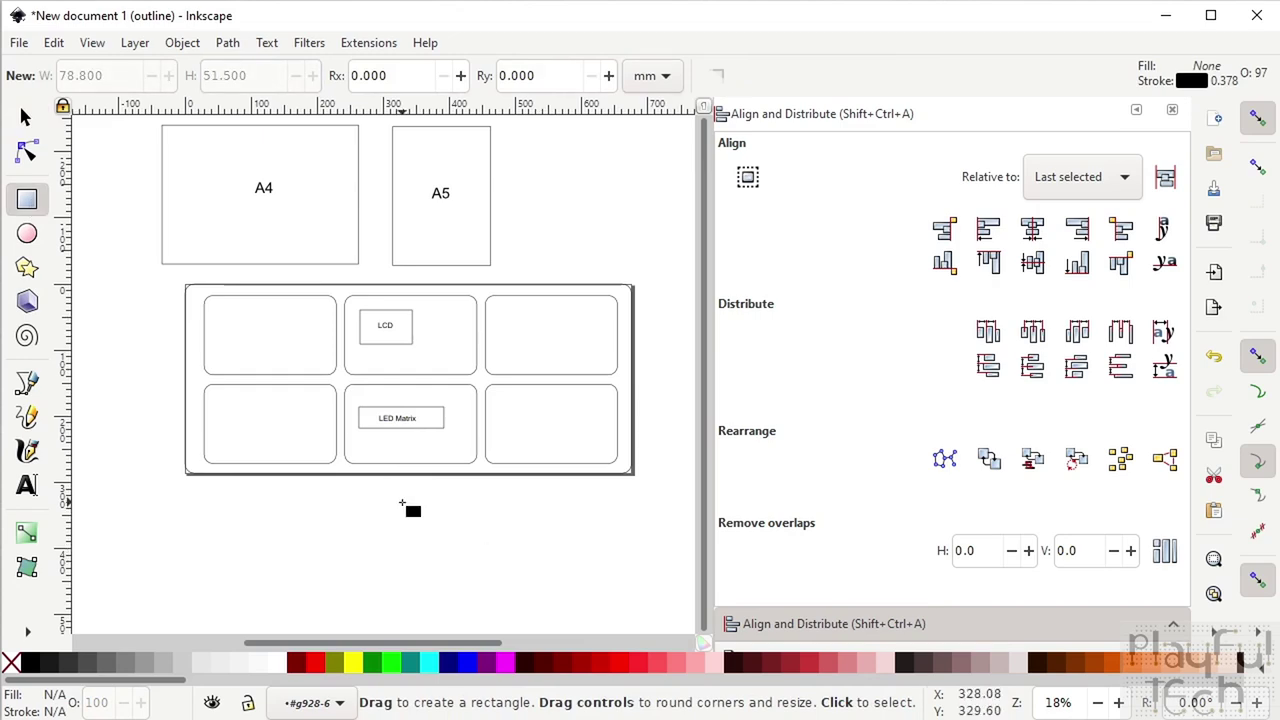
left_click_drag(401, 503, 425, 522)
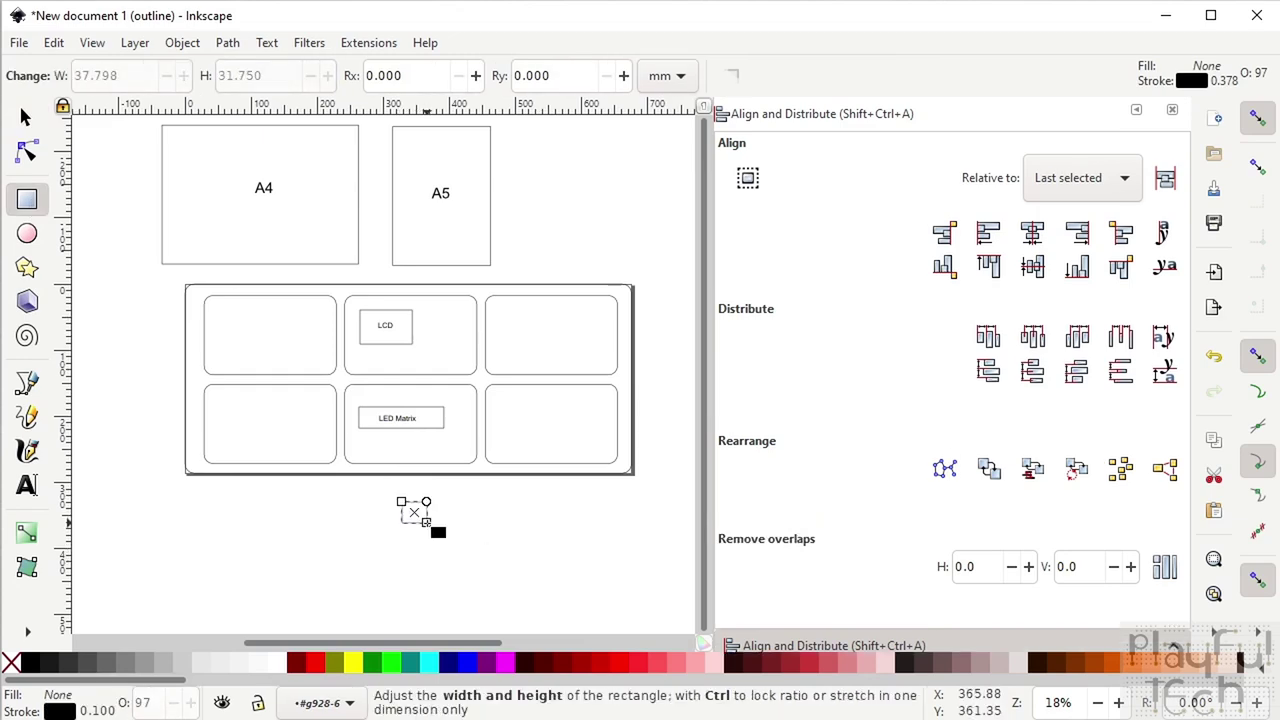
left_click(27, 118)
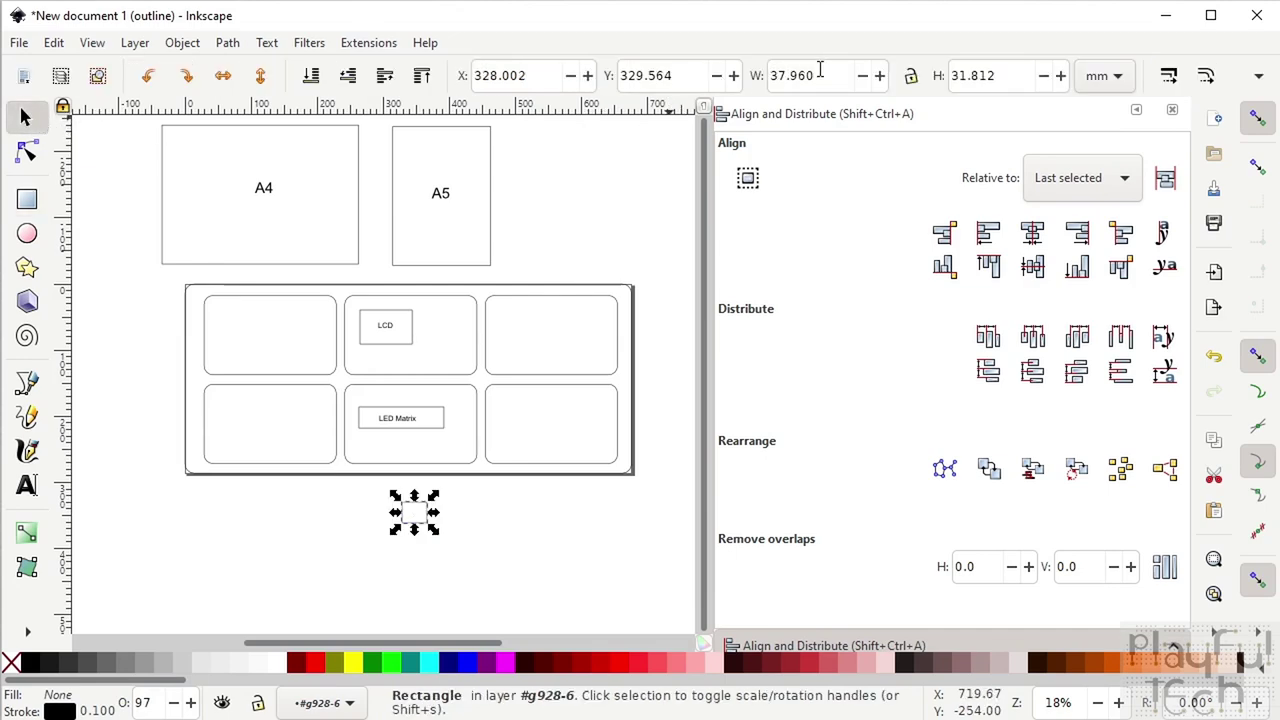
left_click(820, 75)
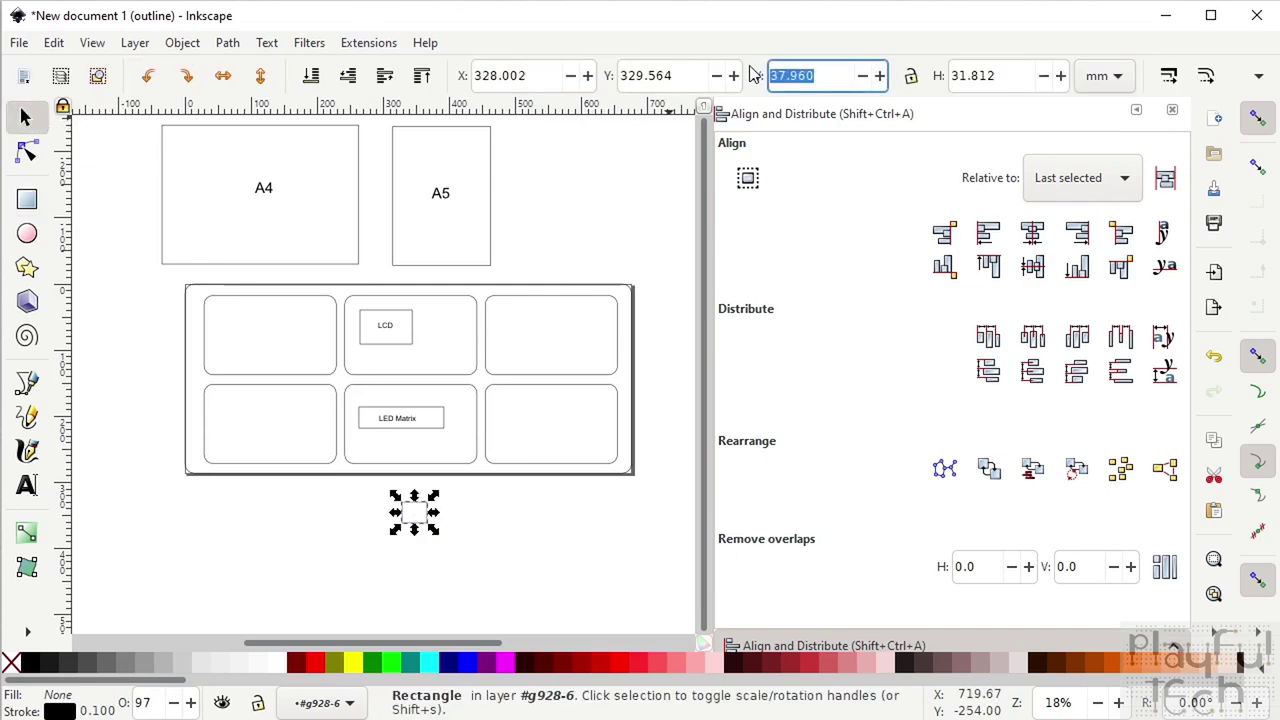
type("27.8")
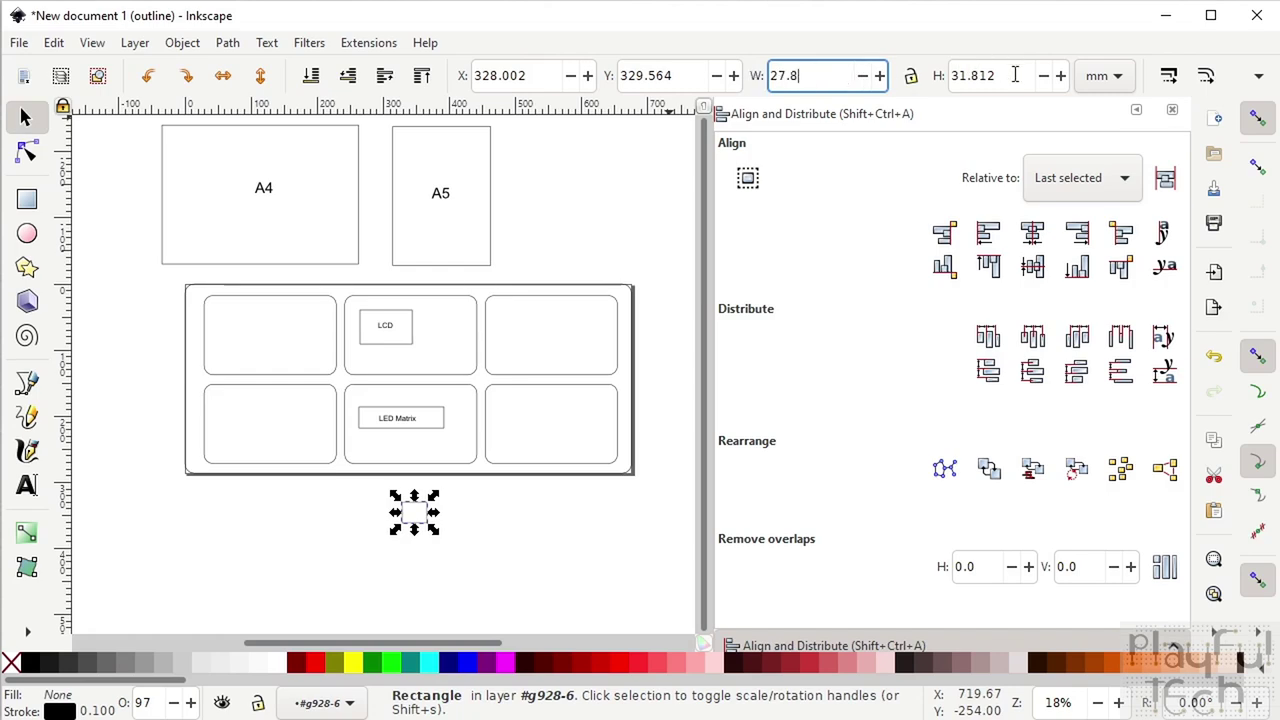
left_click(1015, 75)
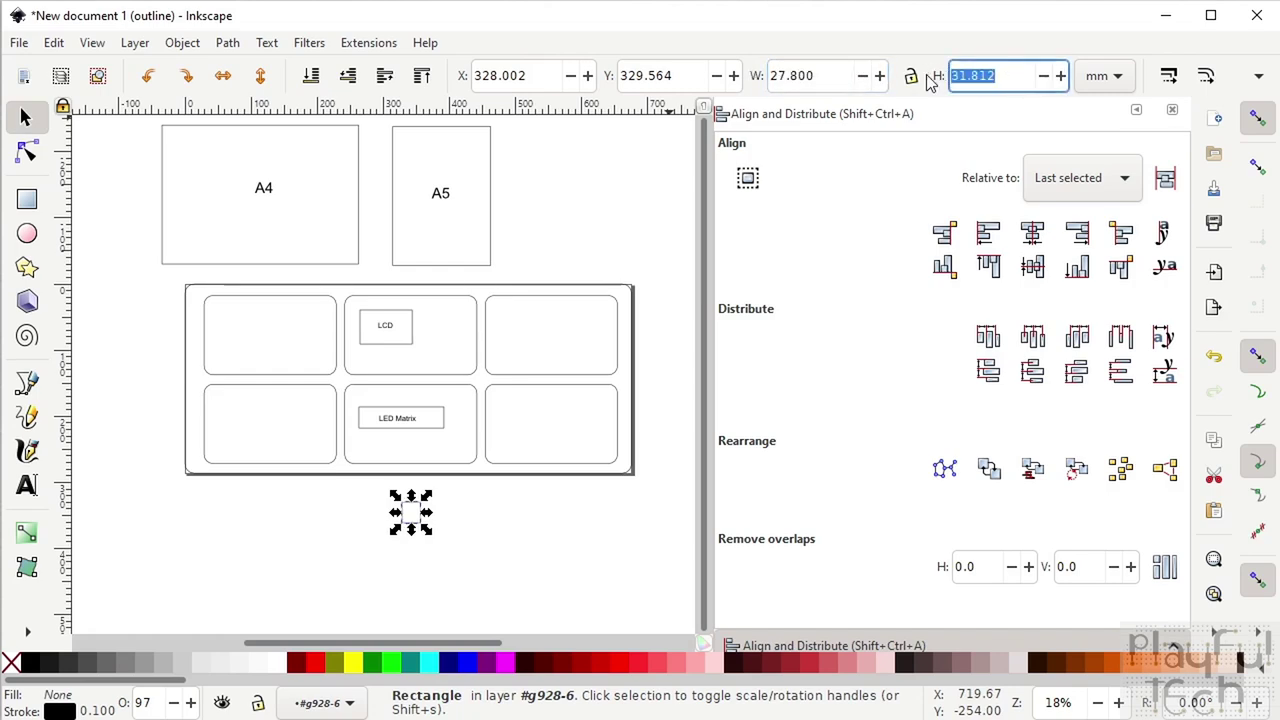
type("2")
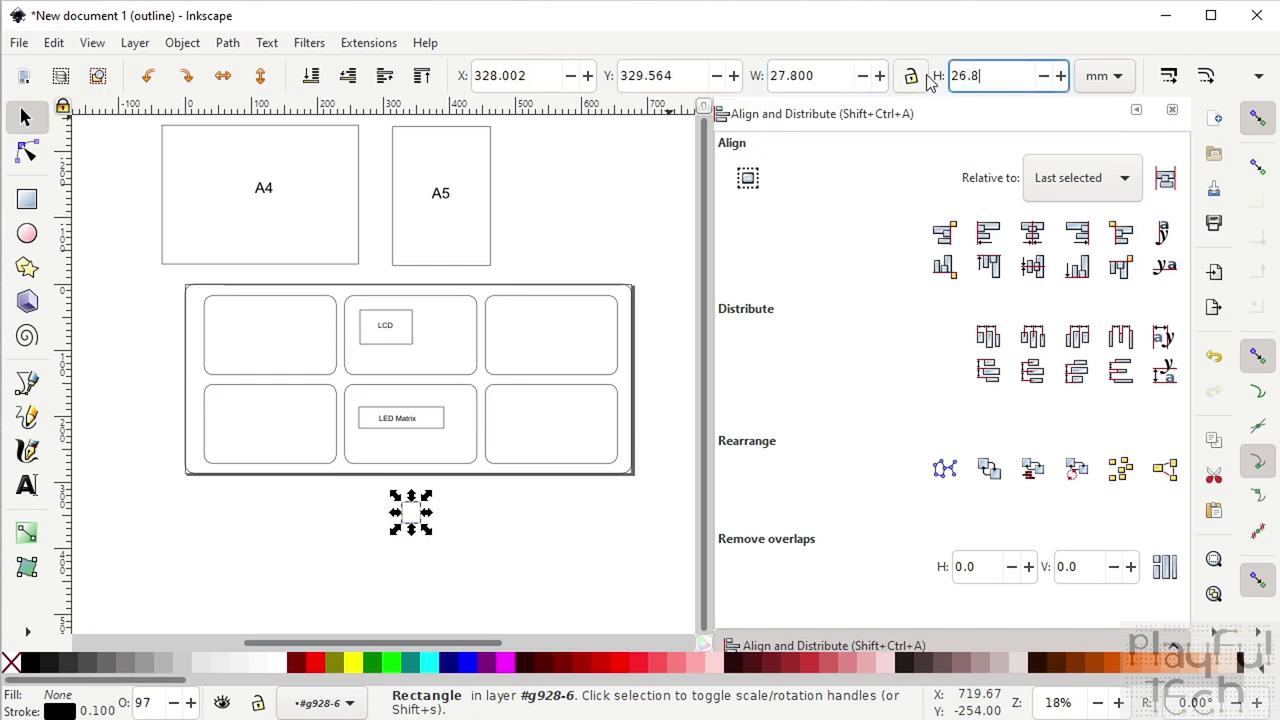
type("6.8")
key("Return")
Move the small rectangle into the top middle cell beside the LCD box
left_click(491, 543)
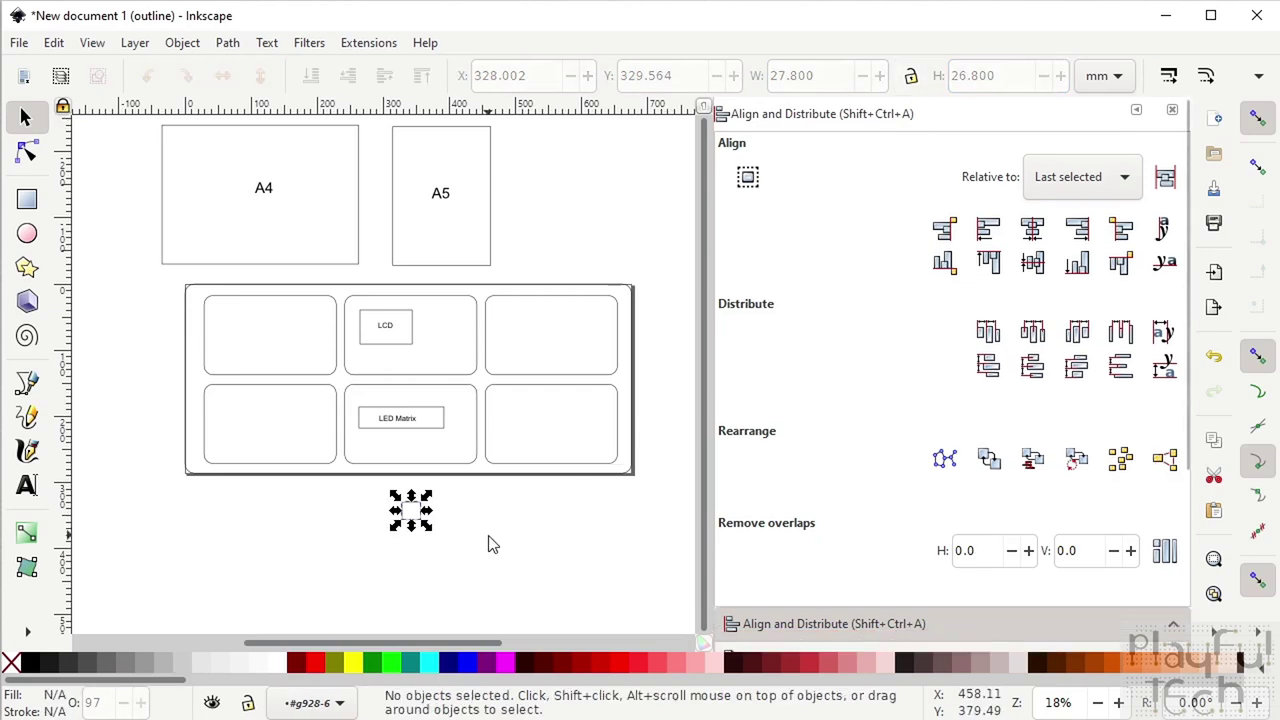
left_click(419, 520)
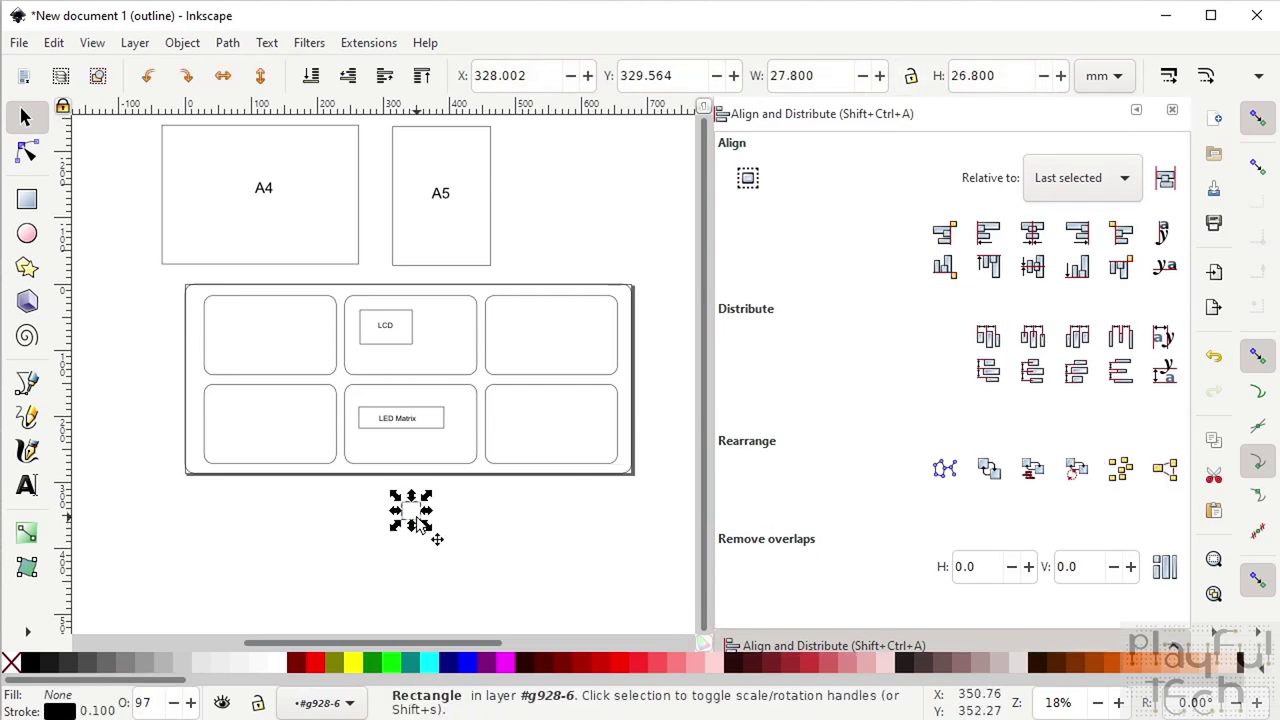
left_click_drag(438, 536, 468, 352)
left_click(470, 352)
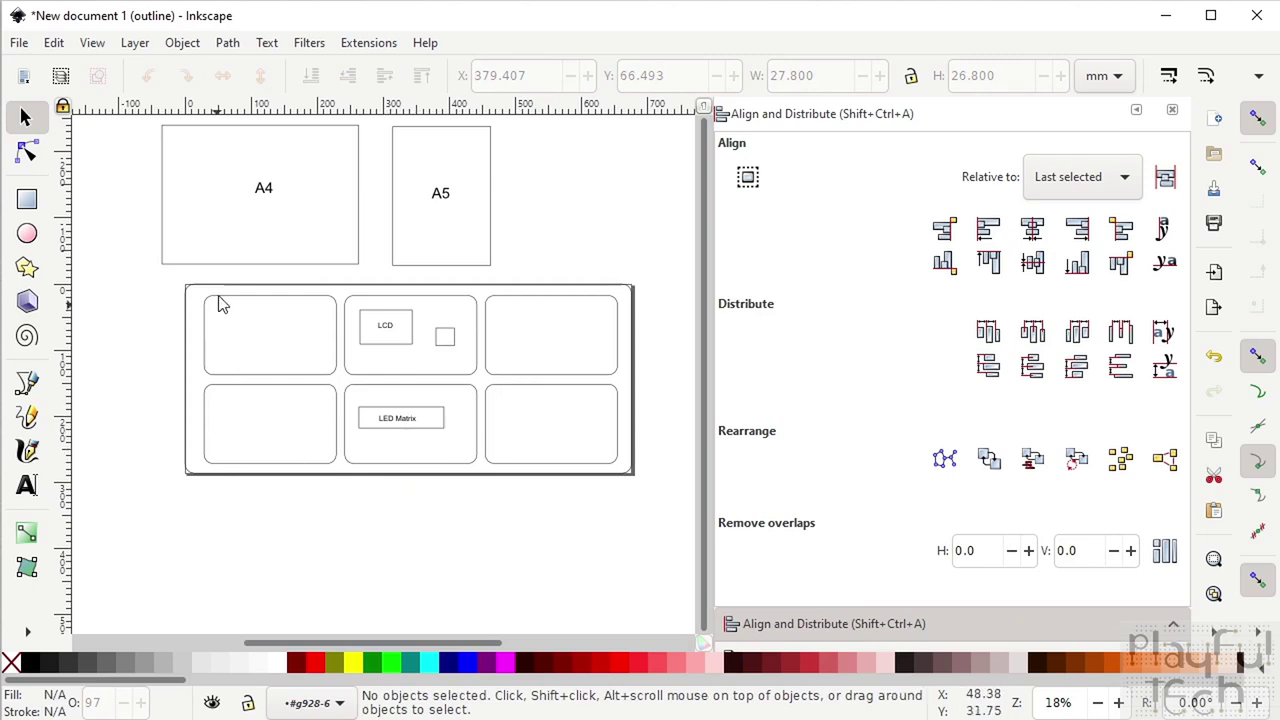
Draw a new wide rectangle, adjust its width and set its height to 41 mm
left_click(27, 199)
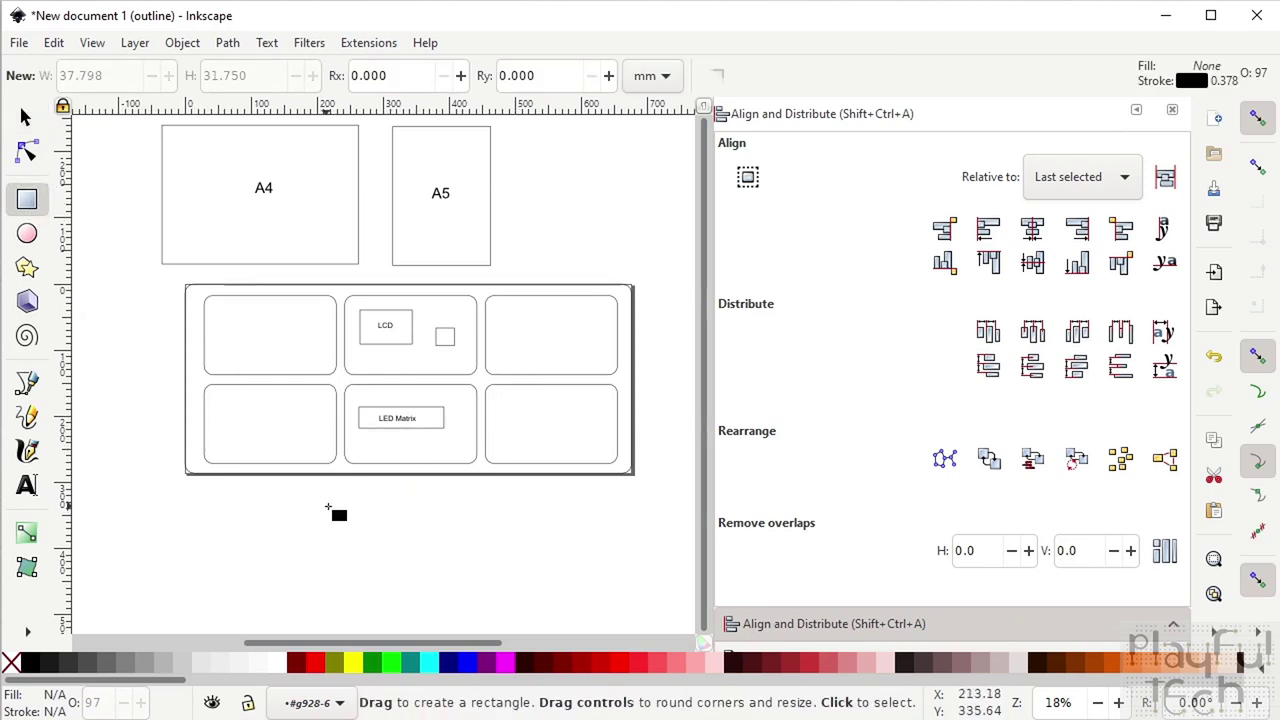
left_click_drag(328, 507, 440, 549)
left_click(25, 117)
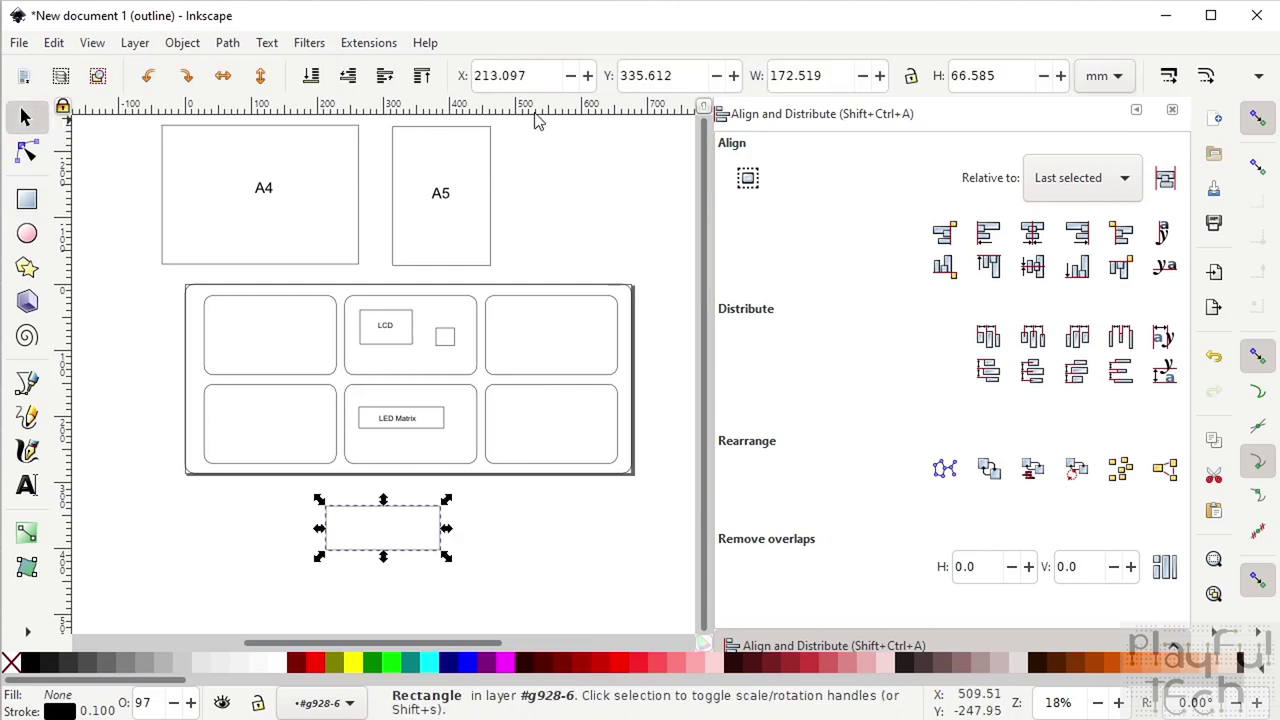
left_click(828, 77)
double_click(828, 77)
type("12")
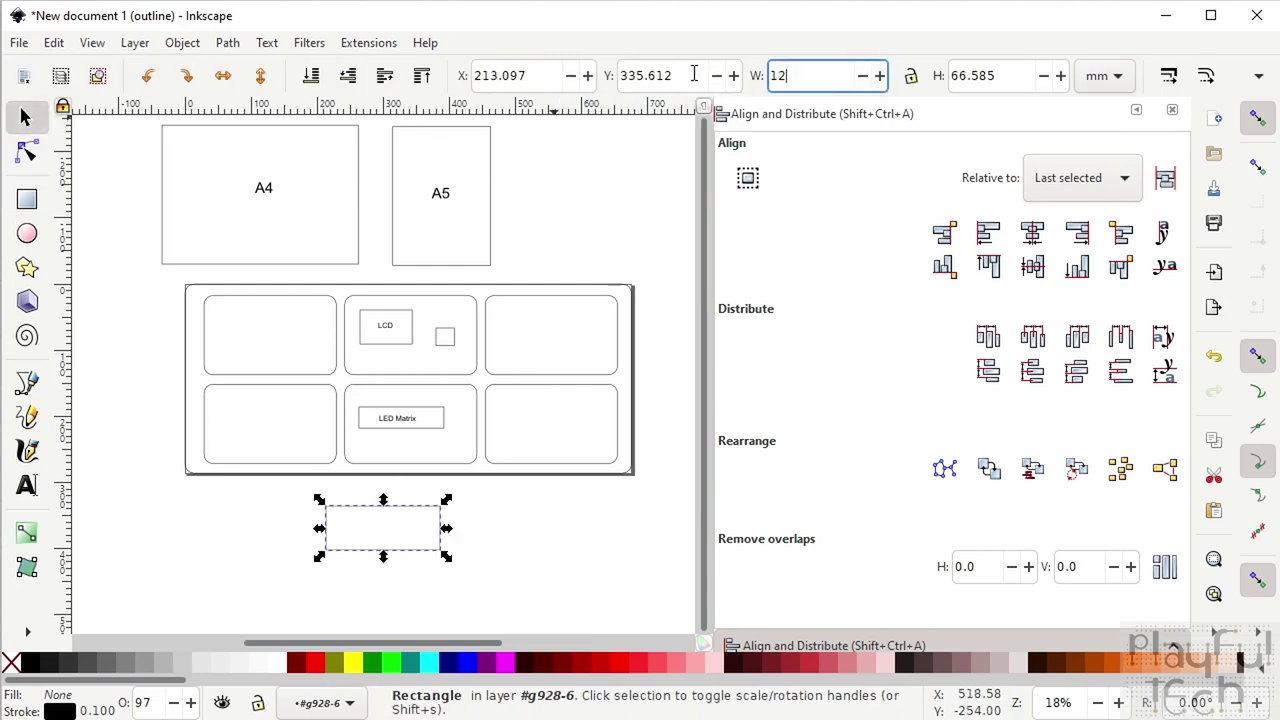
key("BackSpace")
key("BackSpace")
double_click(1007, 75)
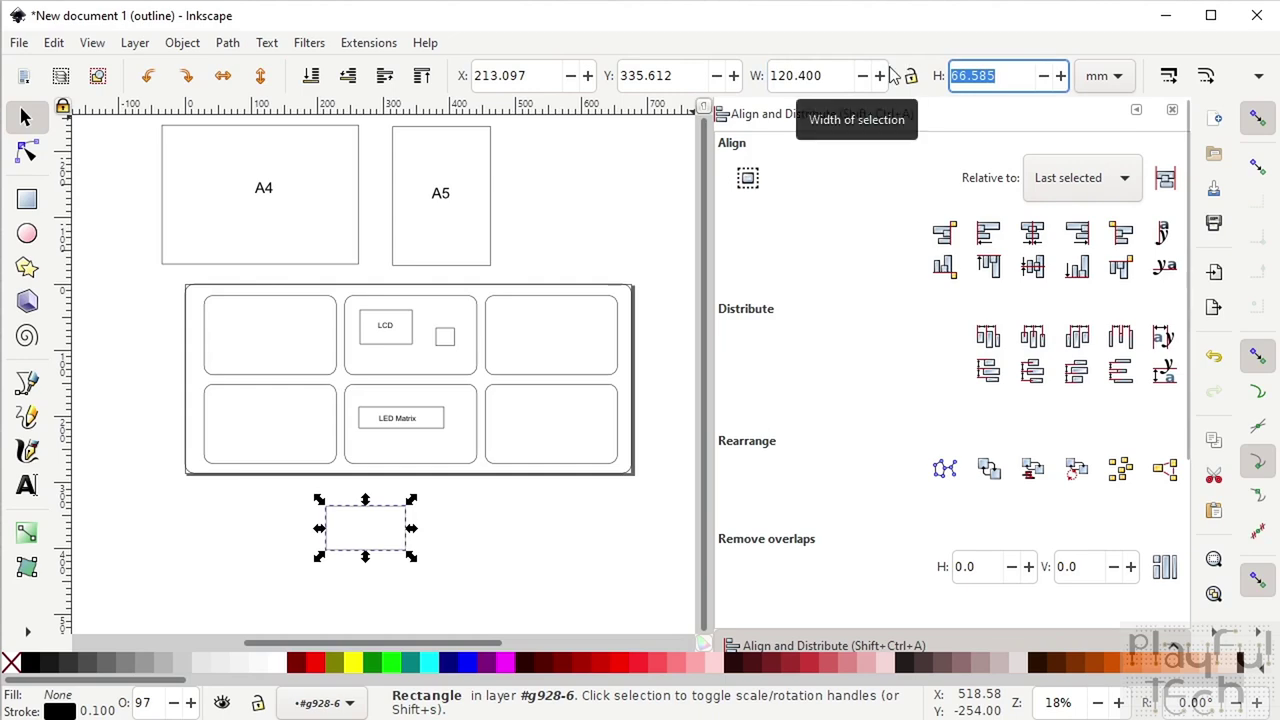
type("41")
key("Return")
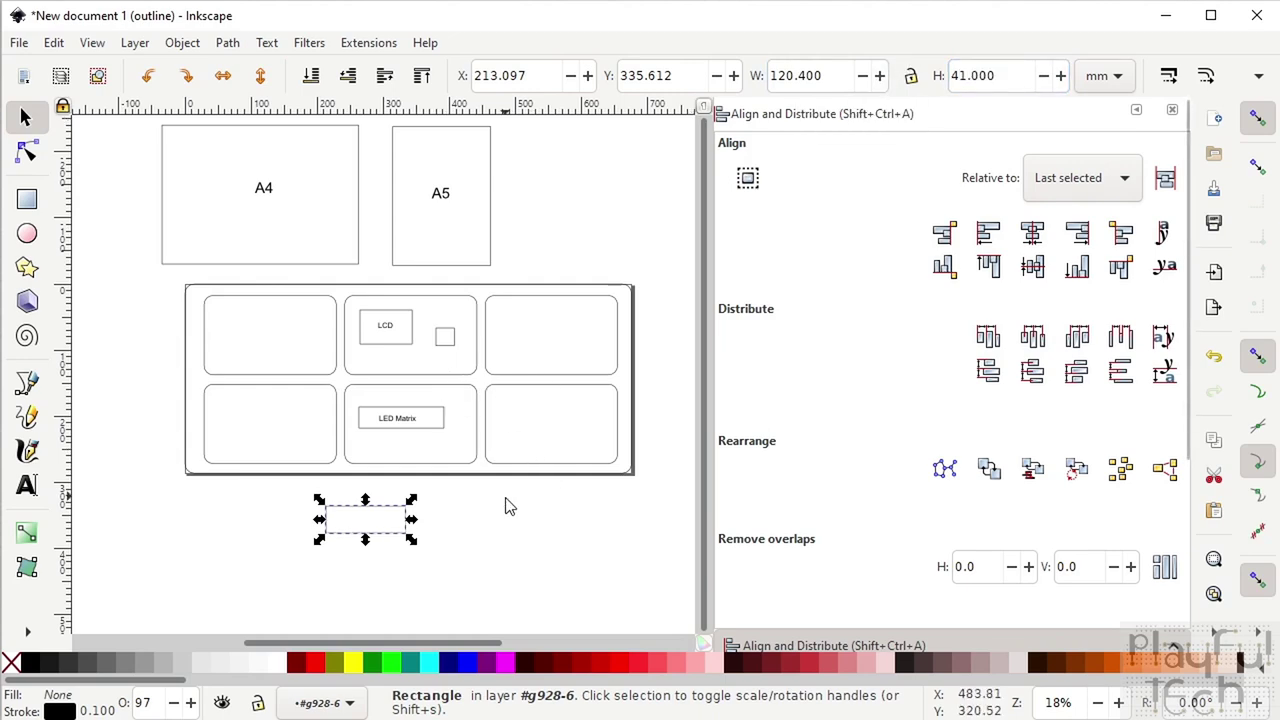
Place the new rectangle in the top middle cell and reposition the LCD group
left_click(420, 537)
left_click_drag(392, 532, 420, 381)
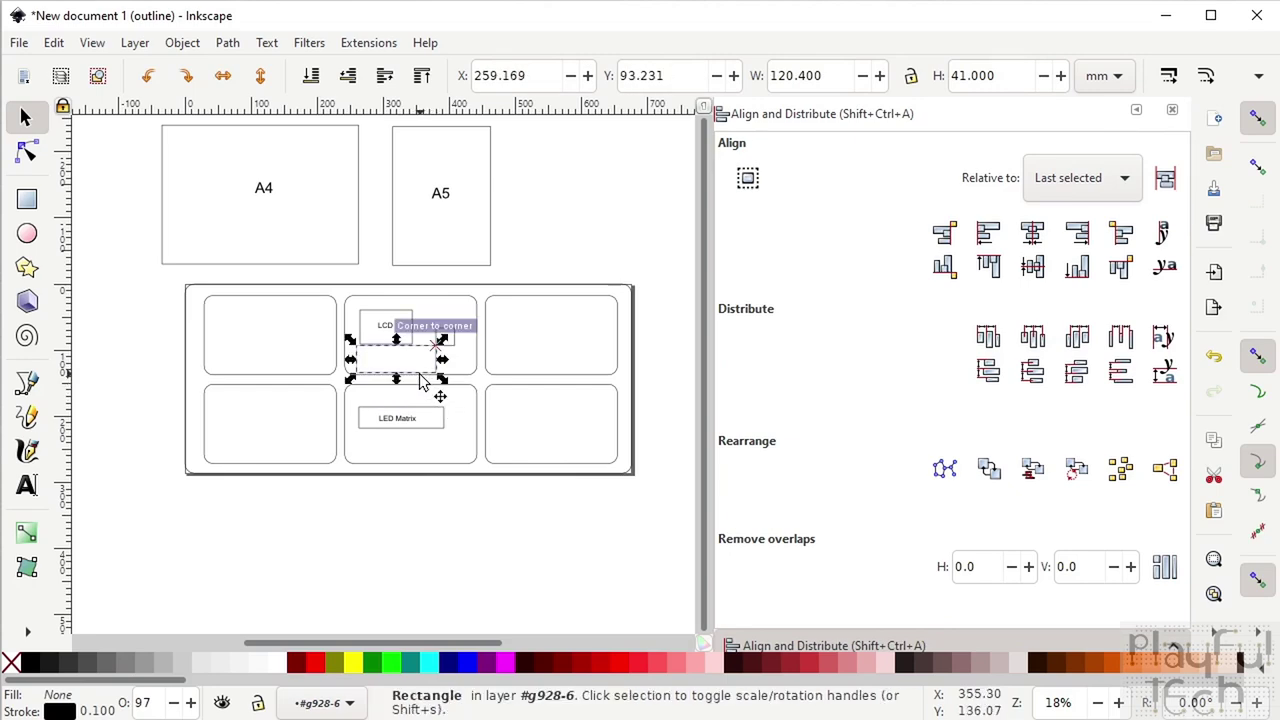
left_click(537, 269)
left_click(390, 332)
left_click_drag(390, 332, 540, 338)
left_click(531, 266)
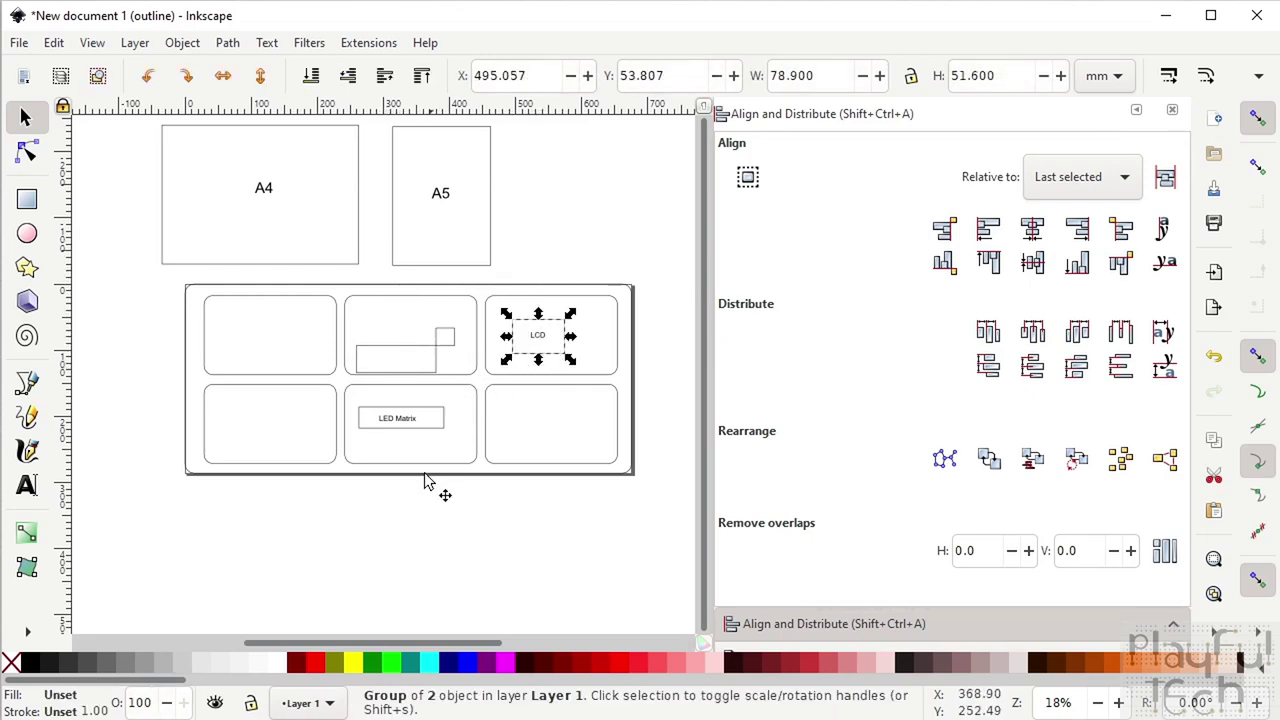
Inside the four-object group, group the LED Matrix label with its frame
left_click(429, 432)
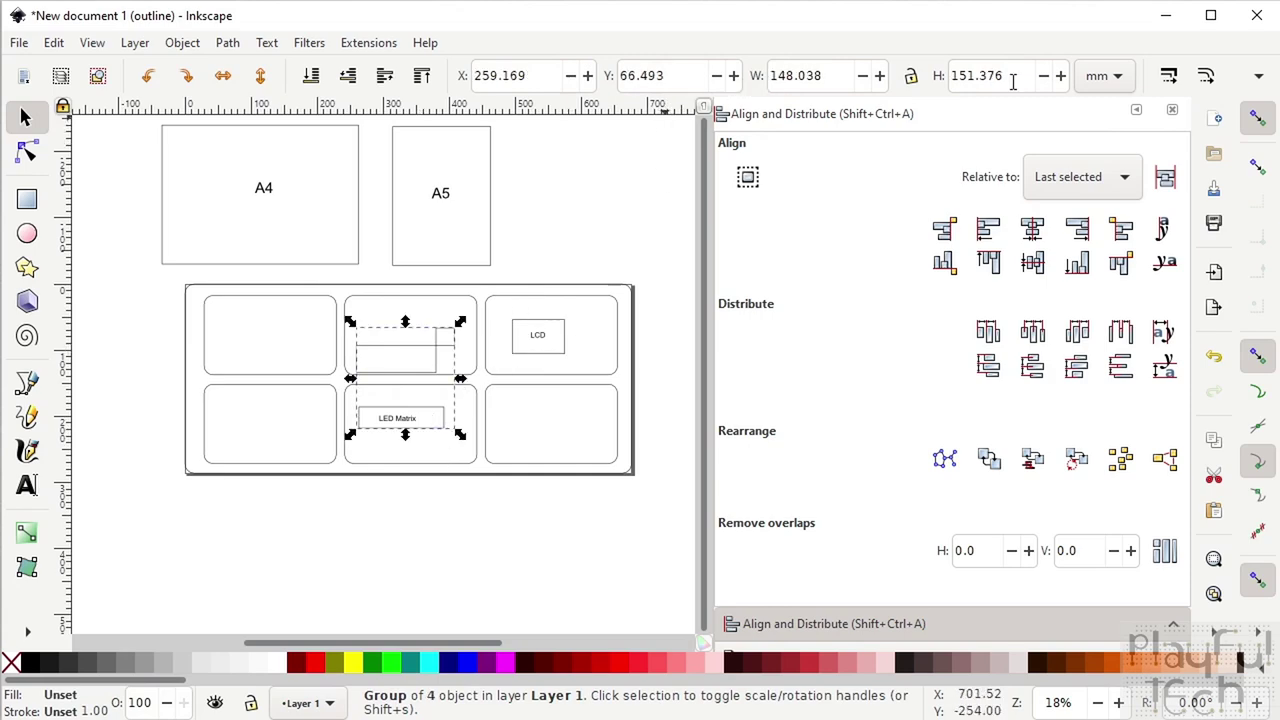
left_click(497, 540)
left_click(452, 343)
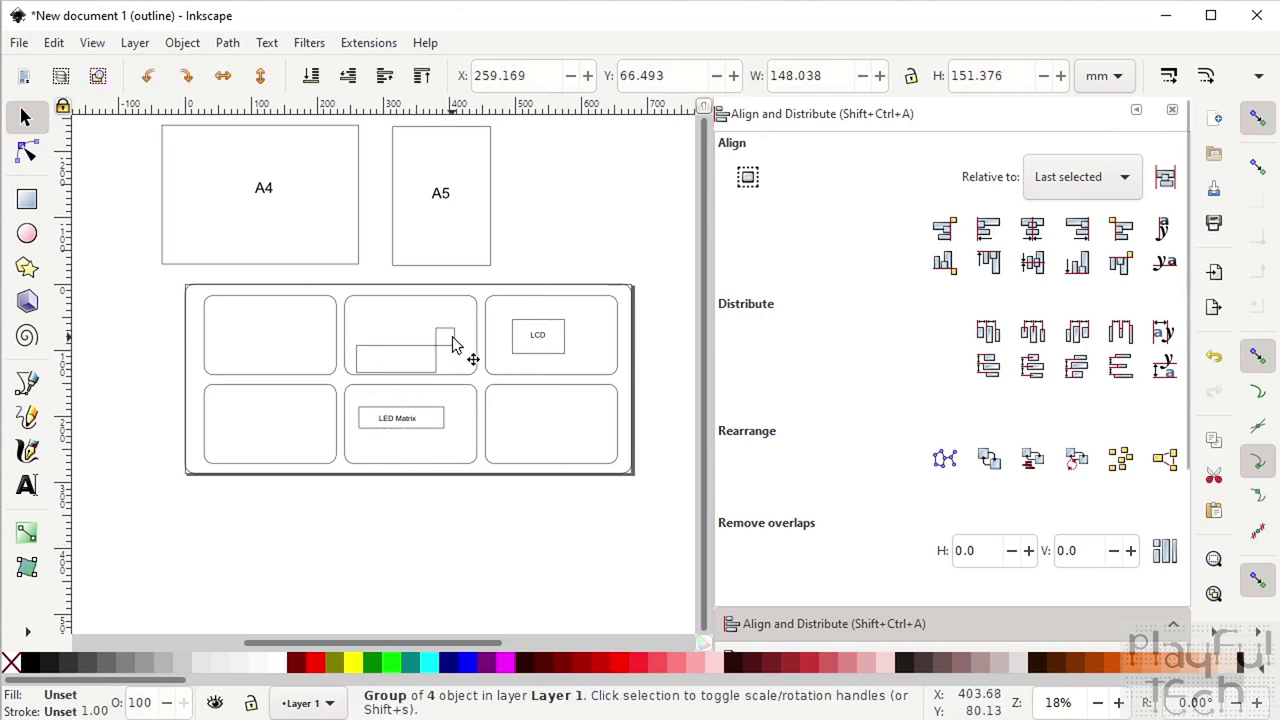
double_click(450, 348)
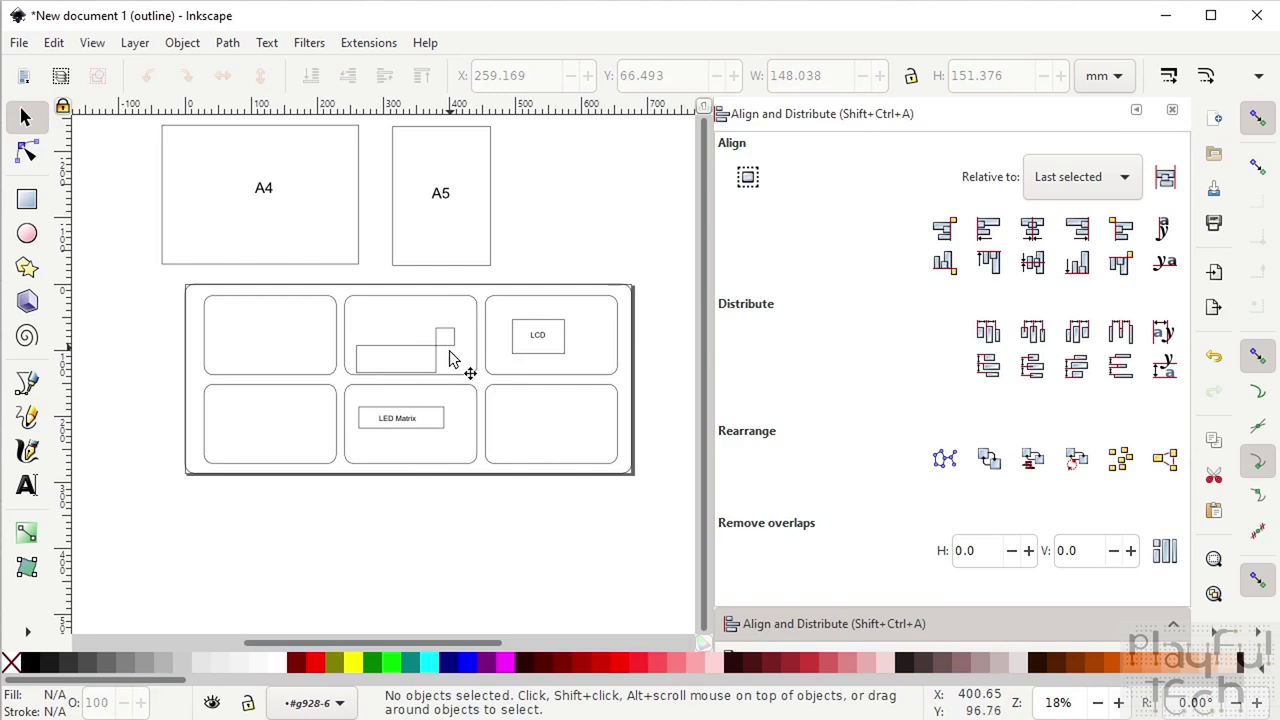
left_click(418, 424)
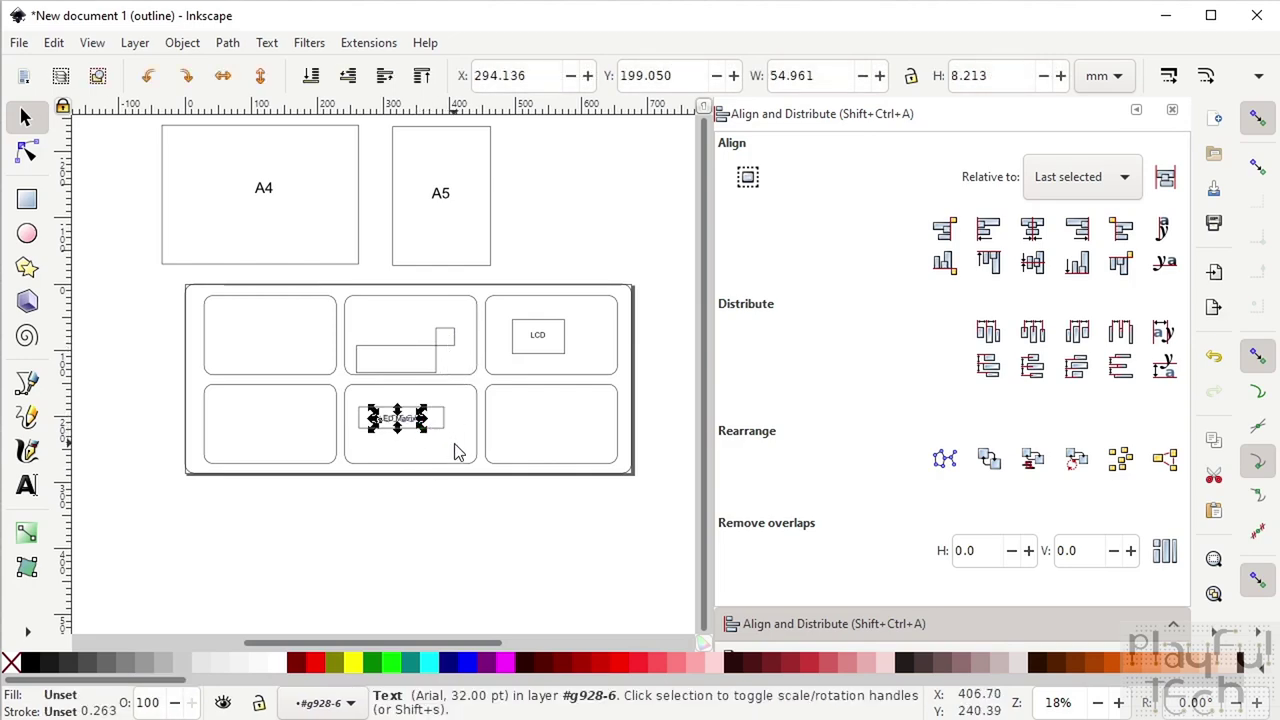
left_click_drag(453, 453, 352, 398)
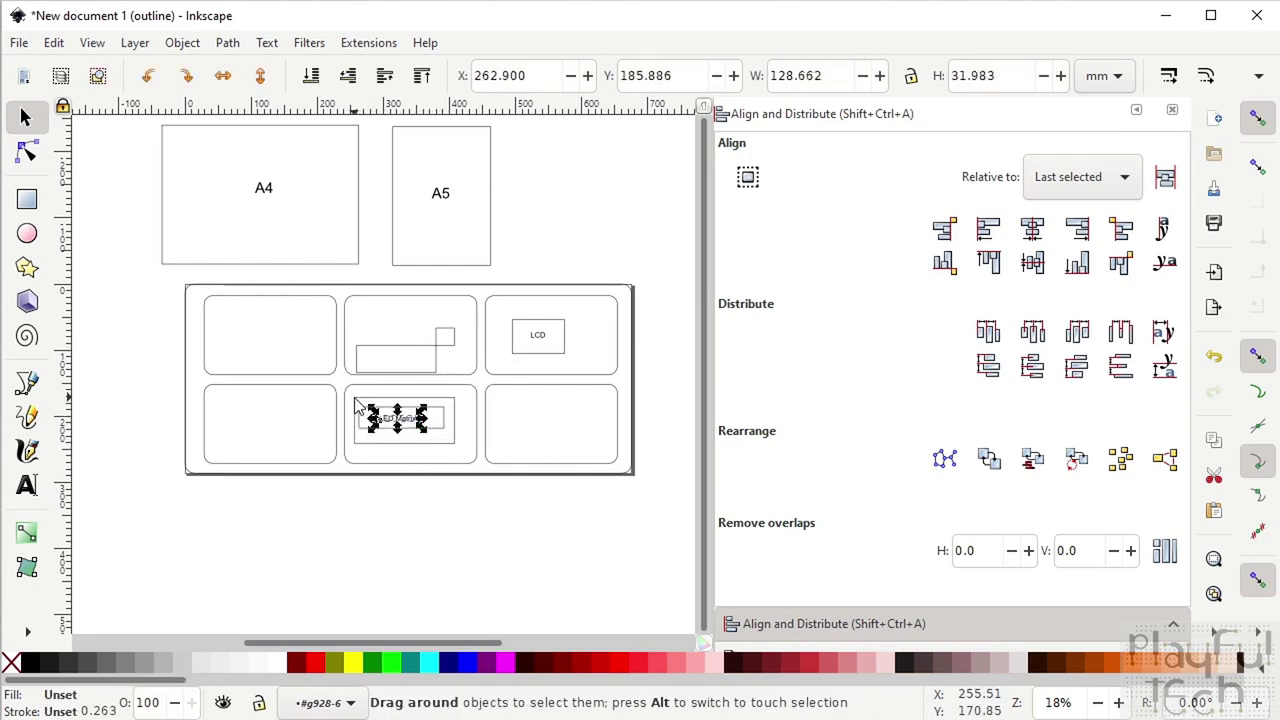
right_click(399, 425)
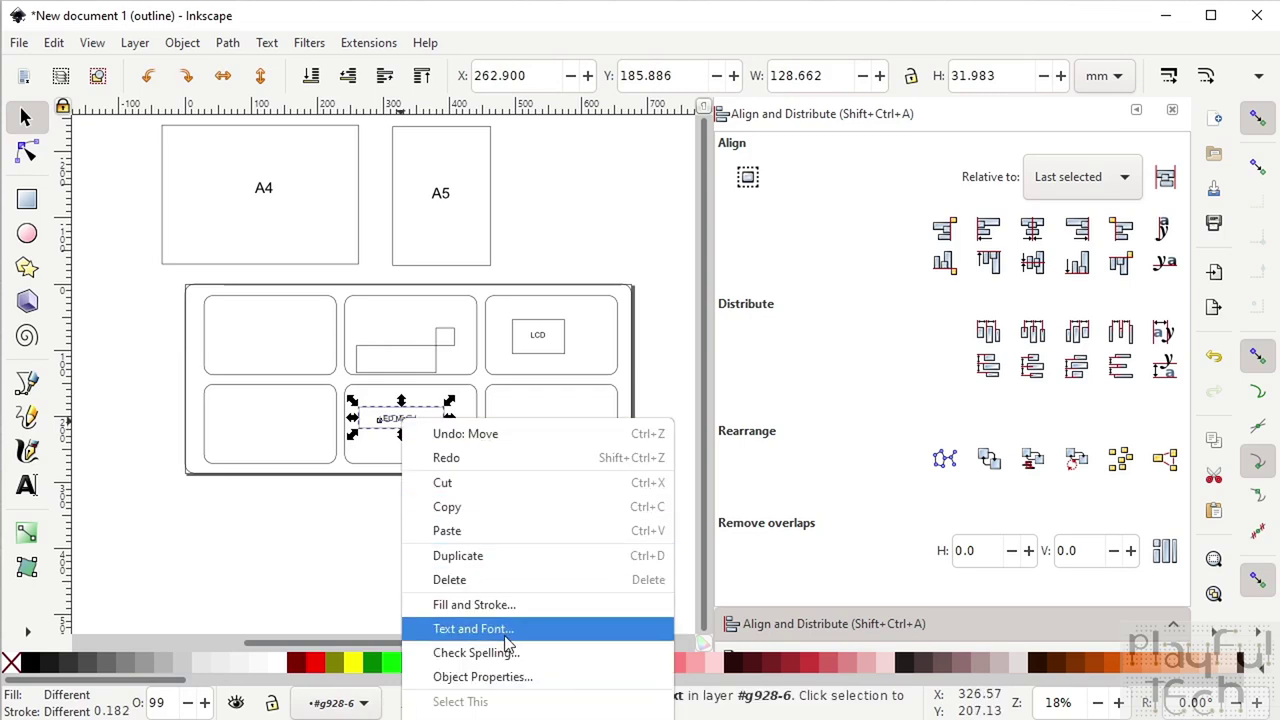
key("ctrl+g")
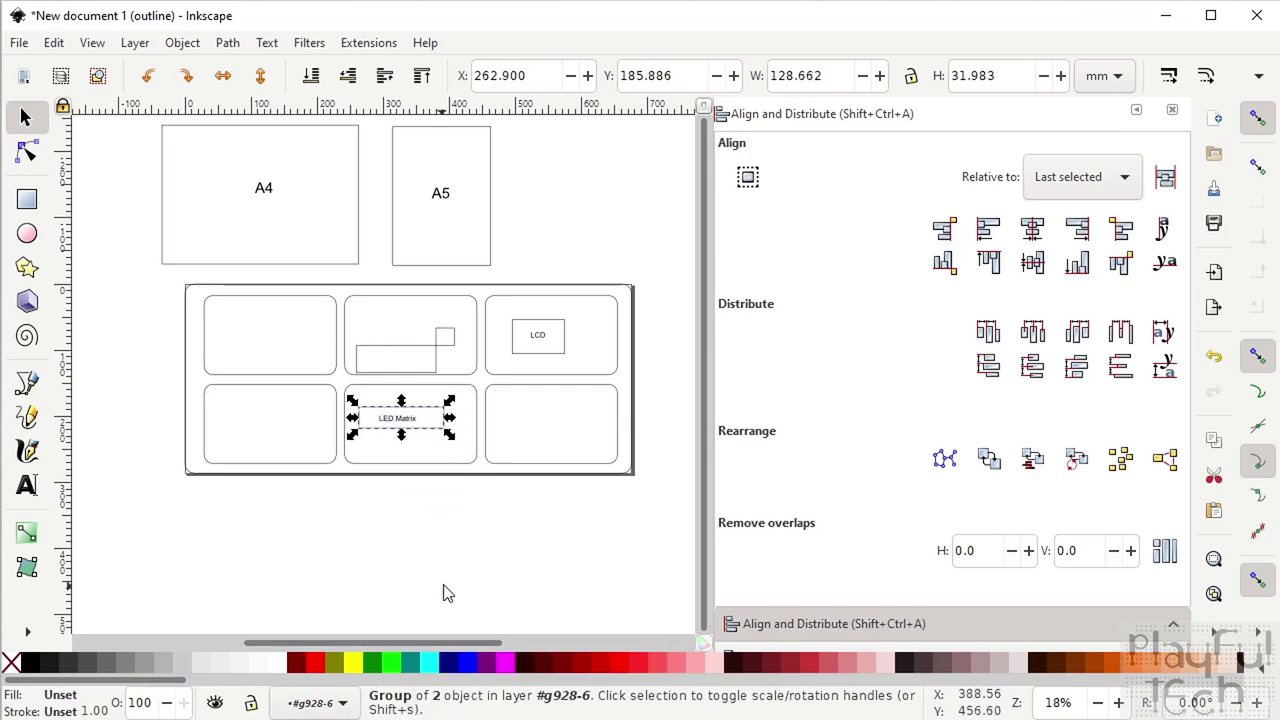
left_click(443, 591)
Adjust the small square and move it into the bottom-right cell
left_click(455, 342)
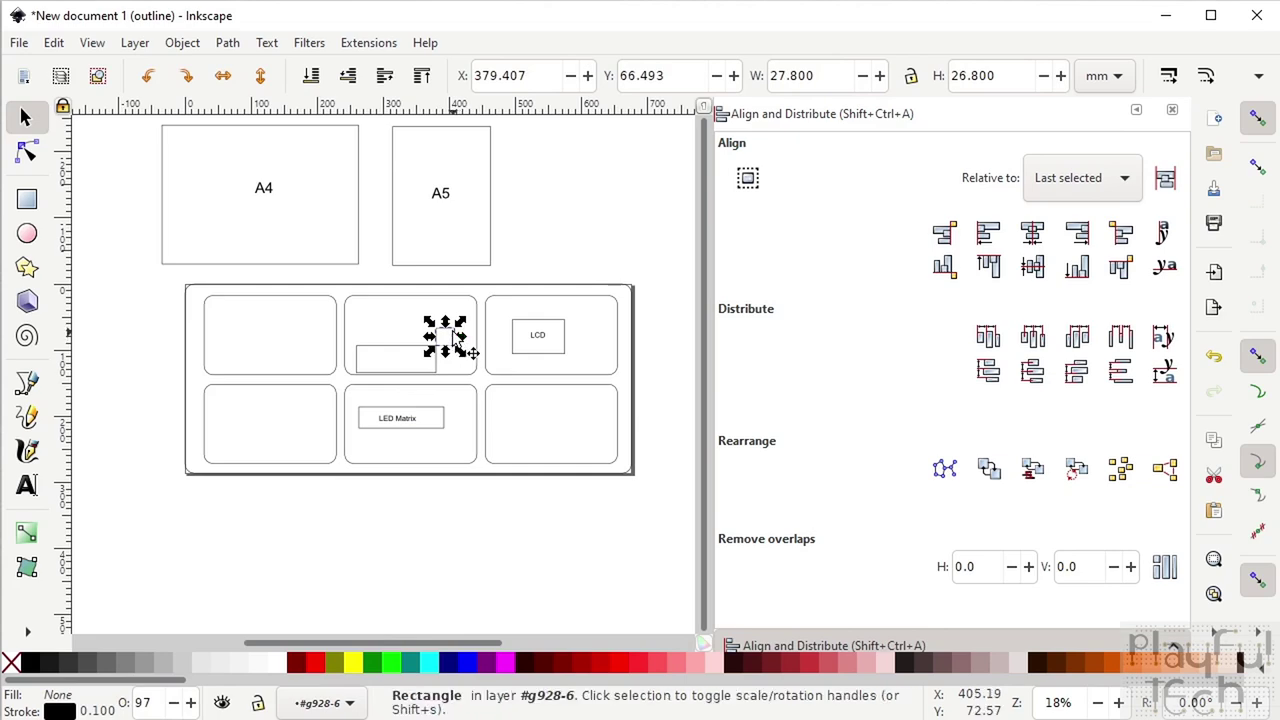
mouse_move(452, 338)
left_mouse_down()
mouse_move(463, 331)
mouse_move(445, 325)
left_mouse_up()
left_click(468, 362)
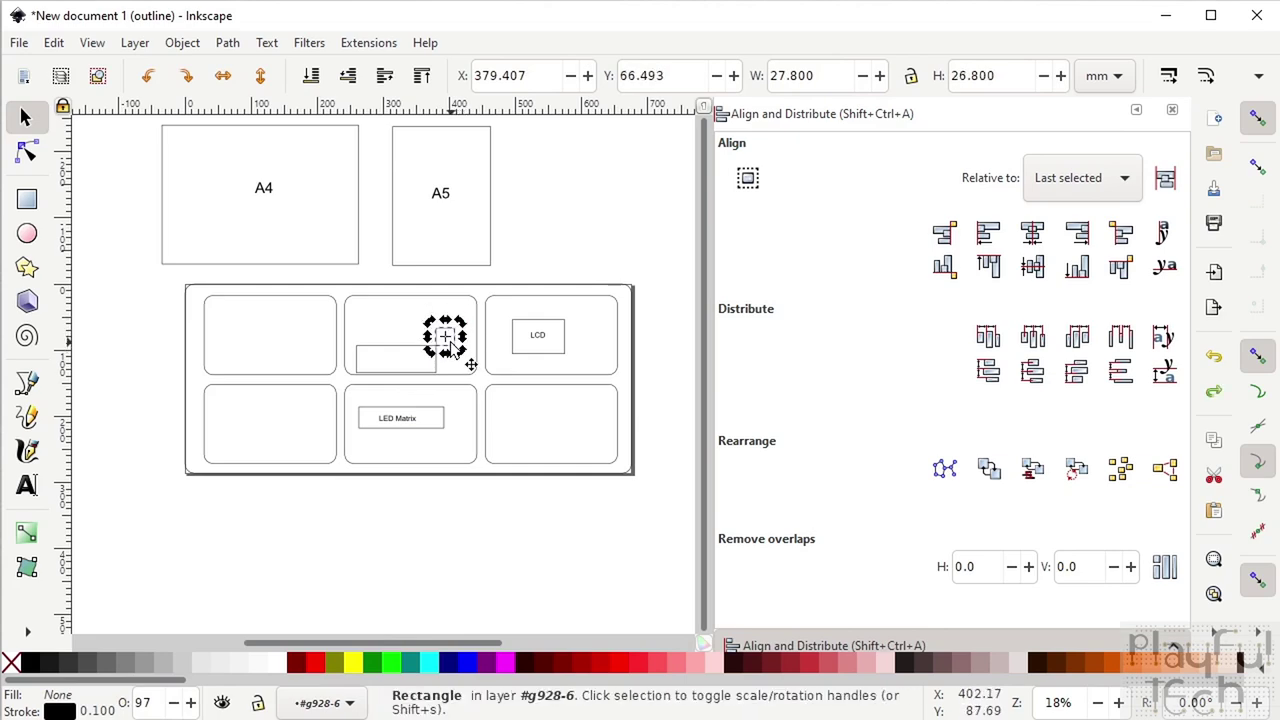
mouse_move(470, 363)
left_mouse_down()
mouse_move(505, 388)
mouse_move(451, 347)
left_mouse_up()
left_click(452, 349)
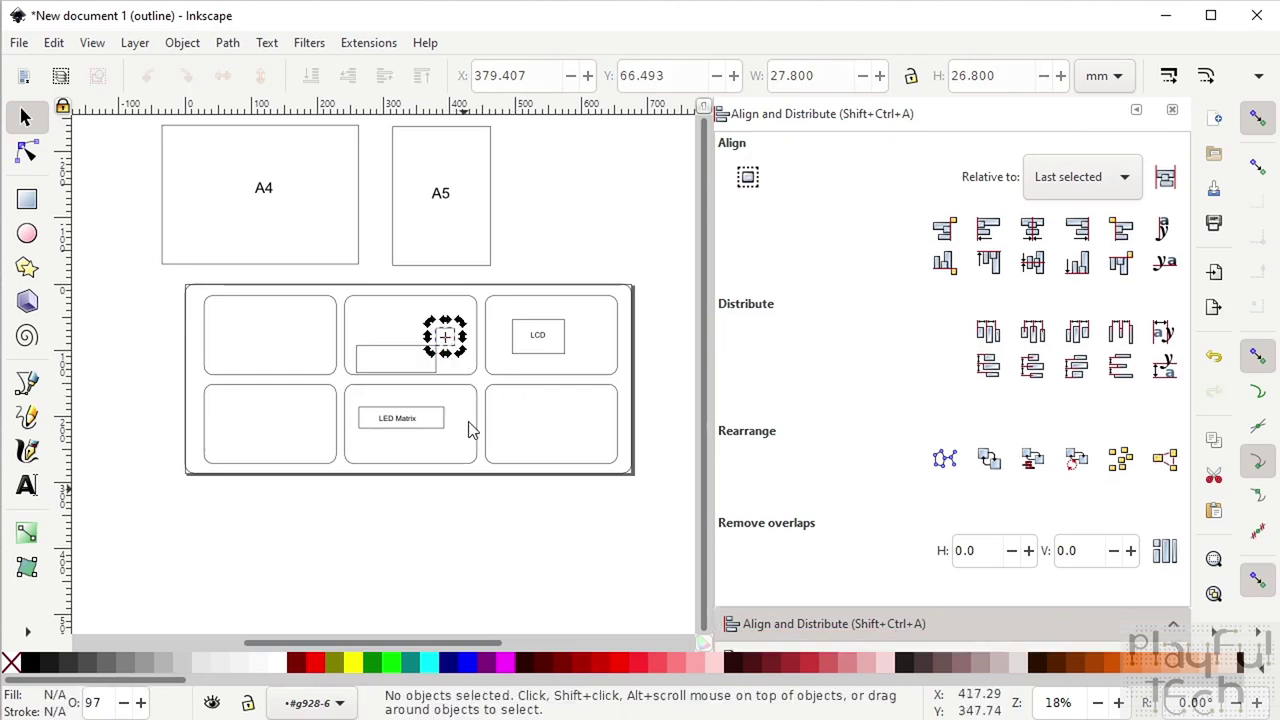
left_click(449, 340)
left_click_drag(452, 338, 537, 424)
left_click(533, 517)
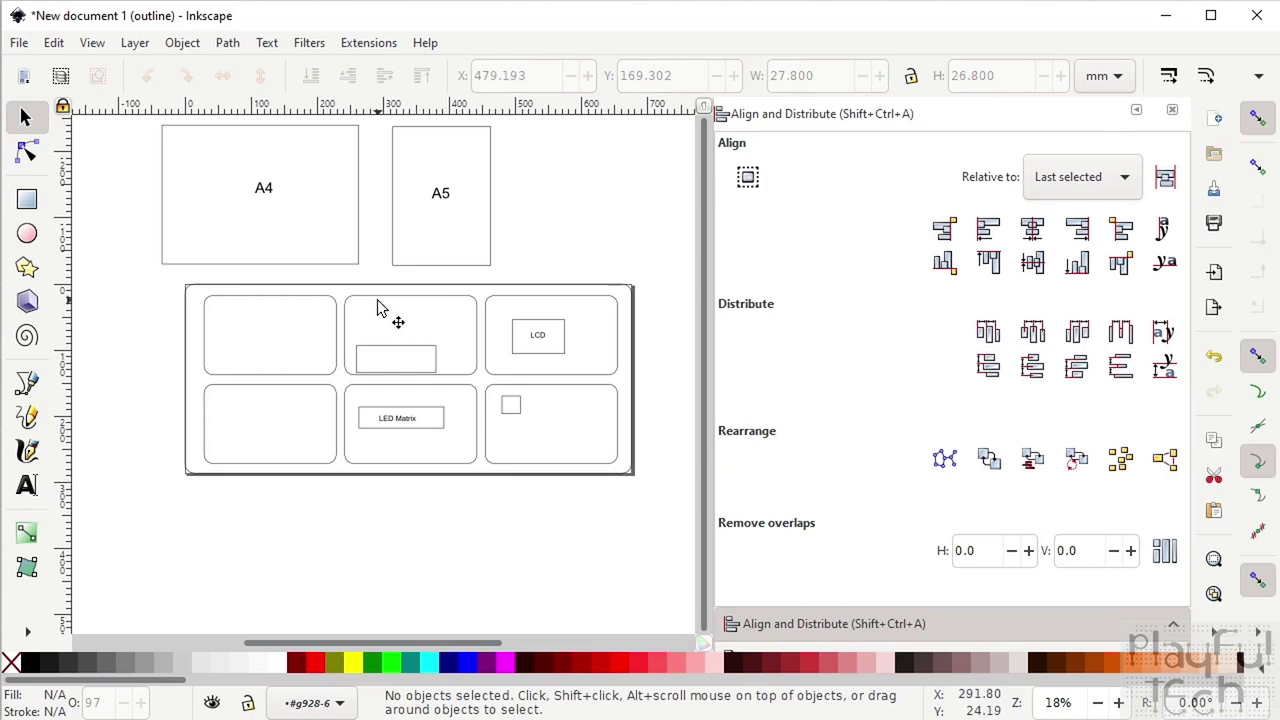
Group the A5 label with its rectangle
left_click(490, 157)
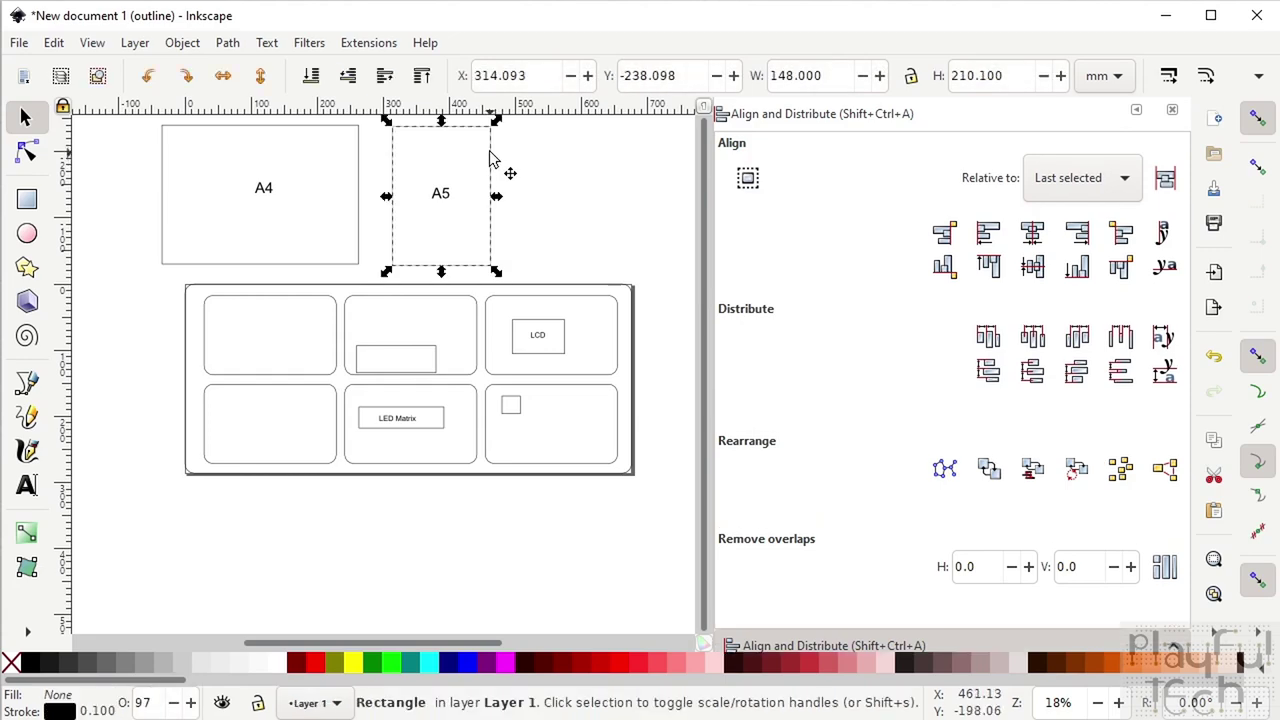
key("Escape")
left_click(448, 193)
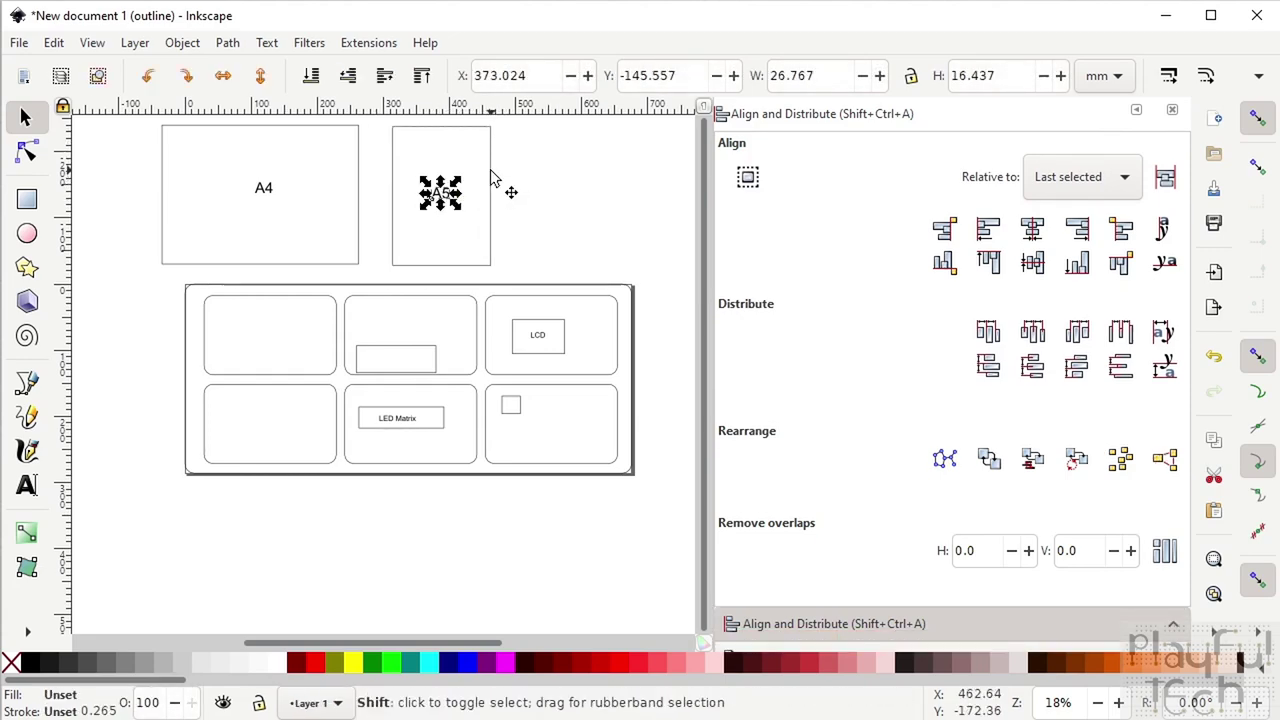
left_click(490, 168, "shift")
right_click(491, 168)
left_click(555, 612)
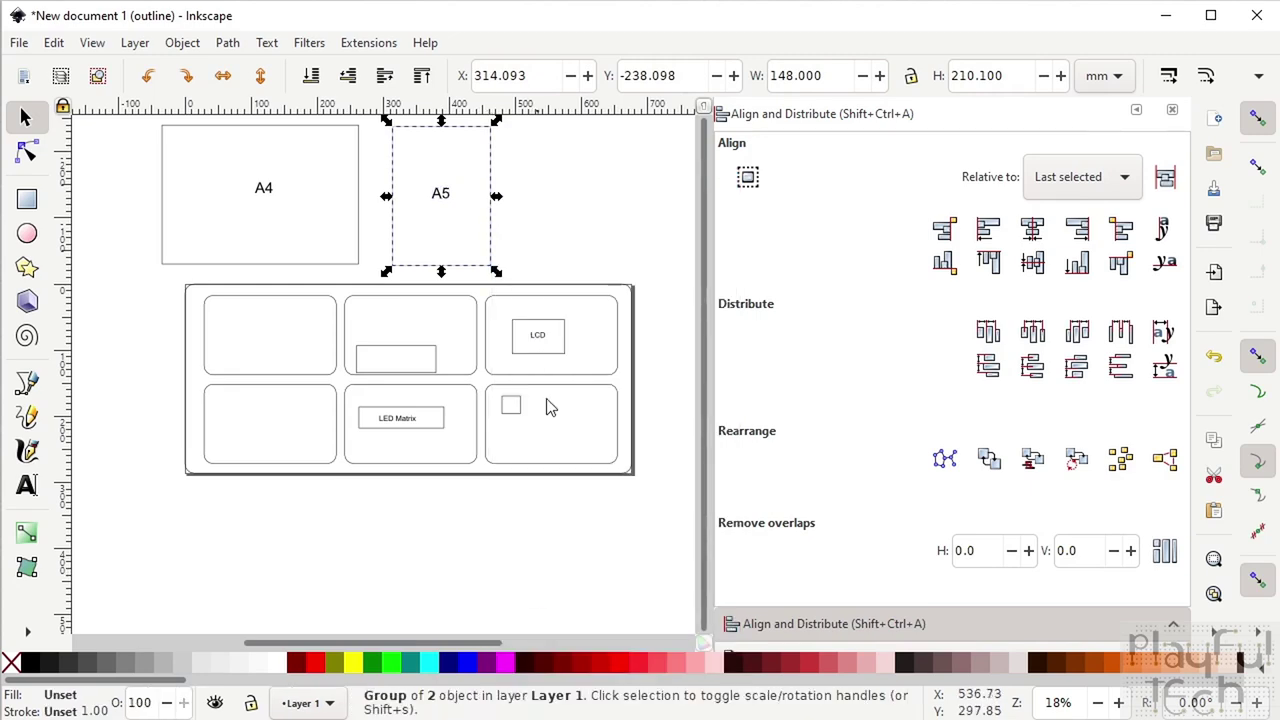
key("Escape")
Drag the A5 group over the panel's middle, then return it beside the A4 box
left_click_drag(492, 176, 455, 320)
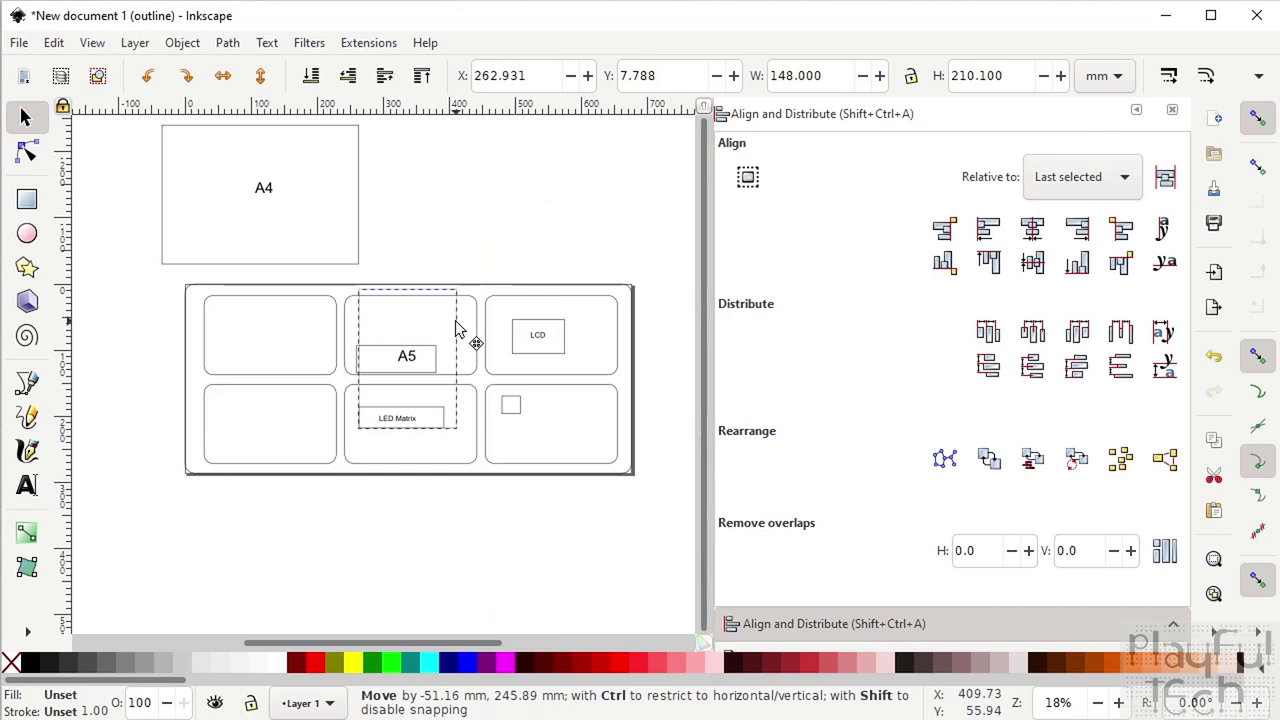
mouse_move(455, 320)
left_mouse_down()
mouse_move(476, 178)
mouse_move(463, 316)
left_mouse_up()
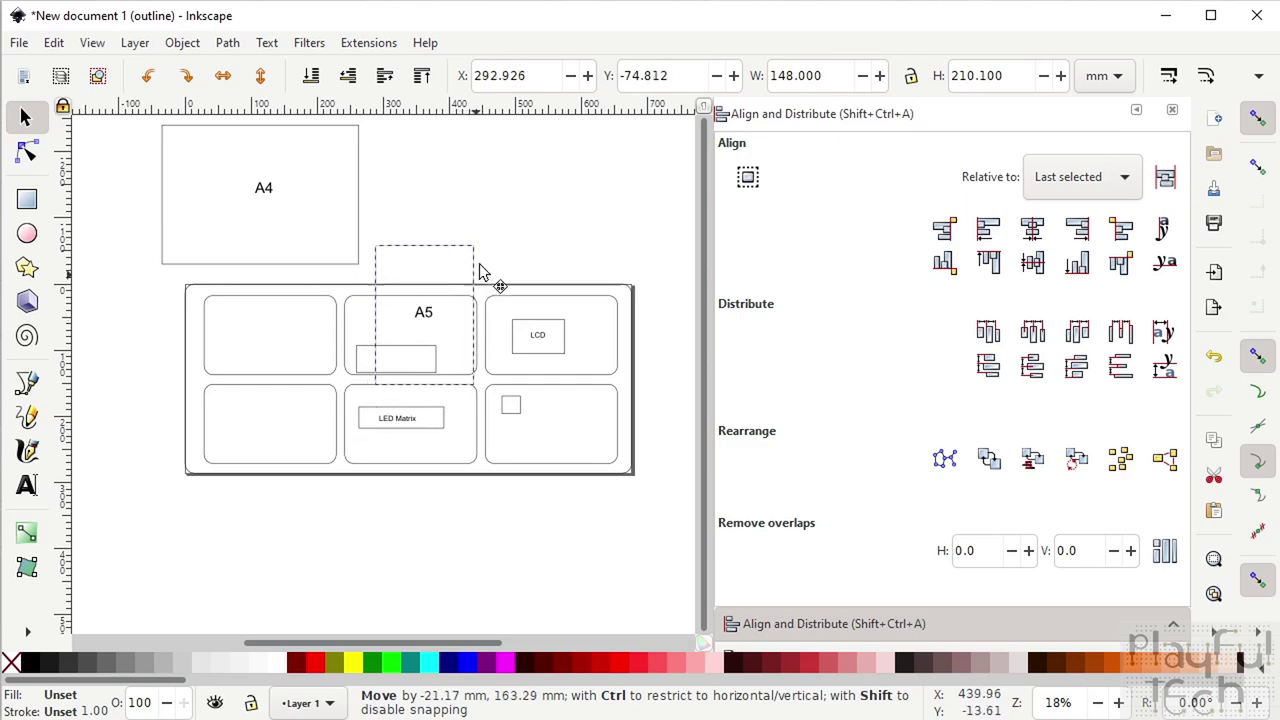
left_click_drag(480, 272, 491, 177)
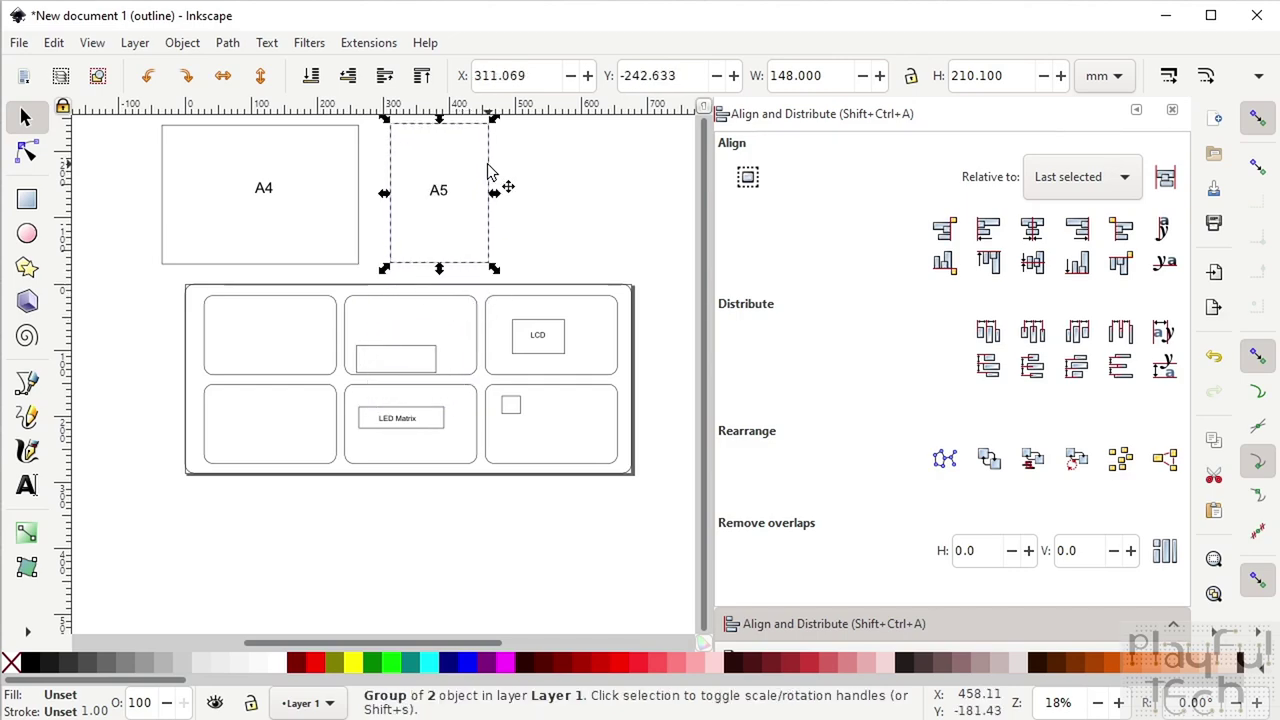
left_click(348, 316)
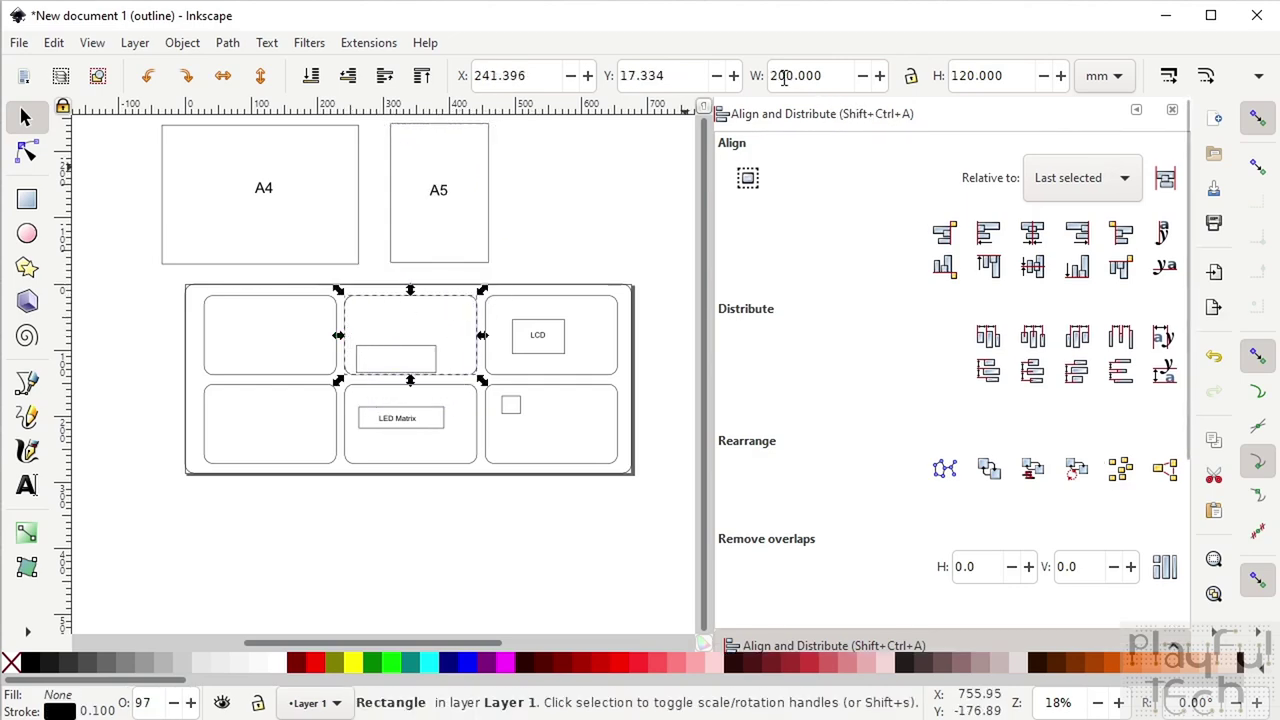
left_click(489, 186)
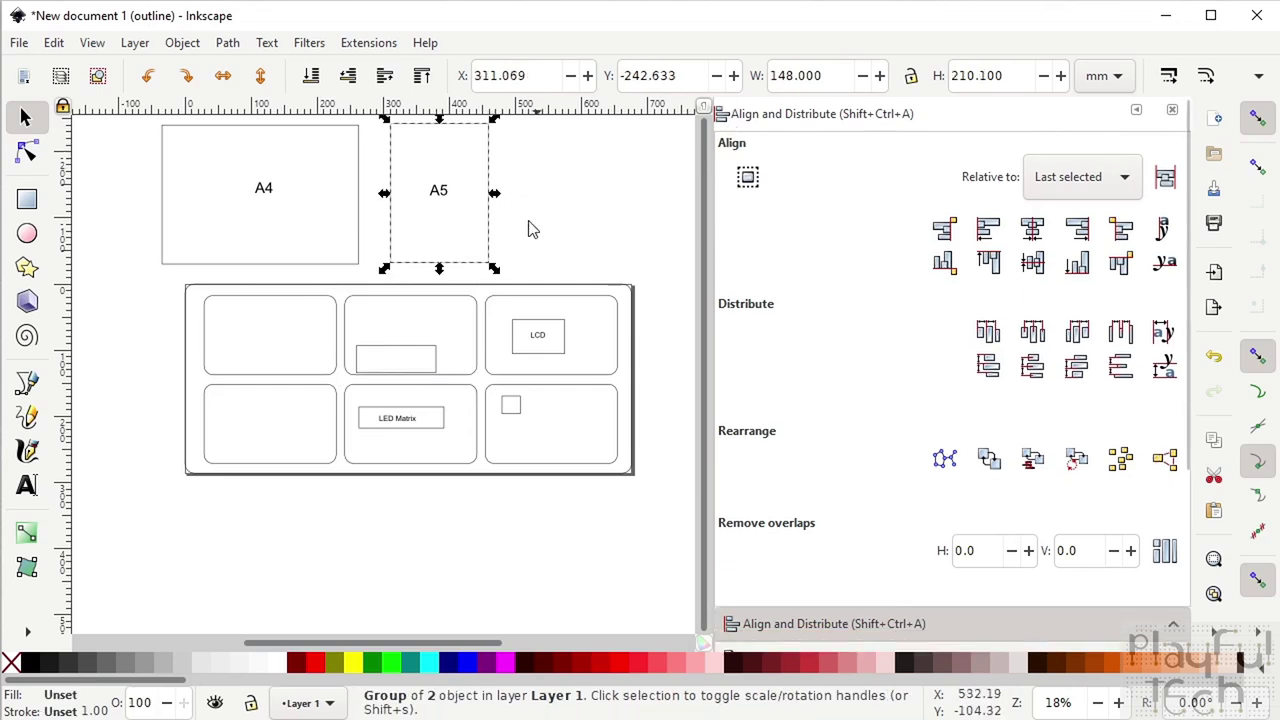
Make the top-middle cell rectangle narrower on both sides and taller downward
left_click(476, 322)
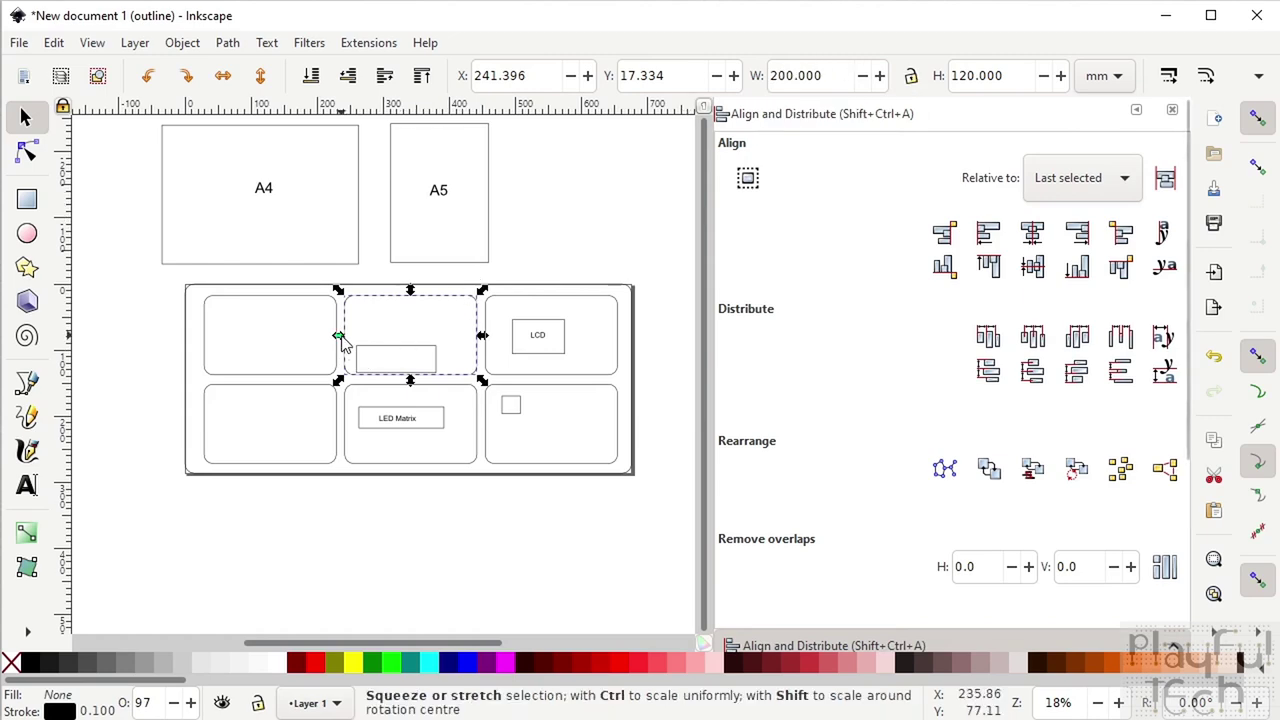
left_click_drag(338, 335, 354, 336)
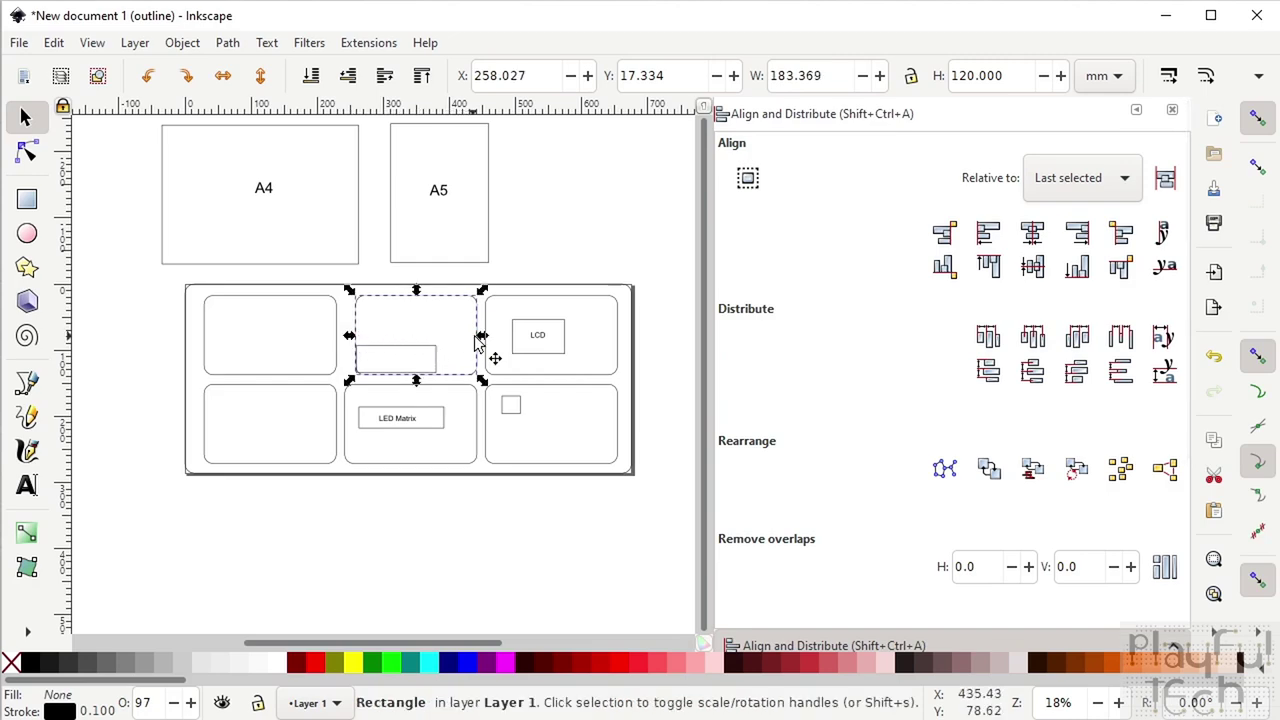
left_click_drag(481, 335, 461, 340)
left_click_drag(405, 381, 406, 400)
Move the three-part group up into the top-middle cell and ungroup it
left_click(412, 356)
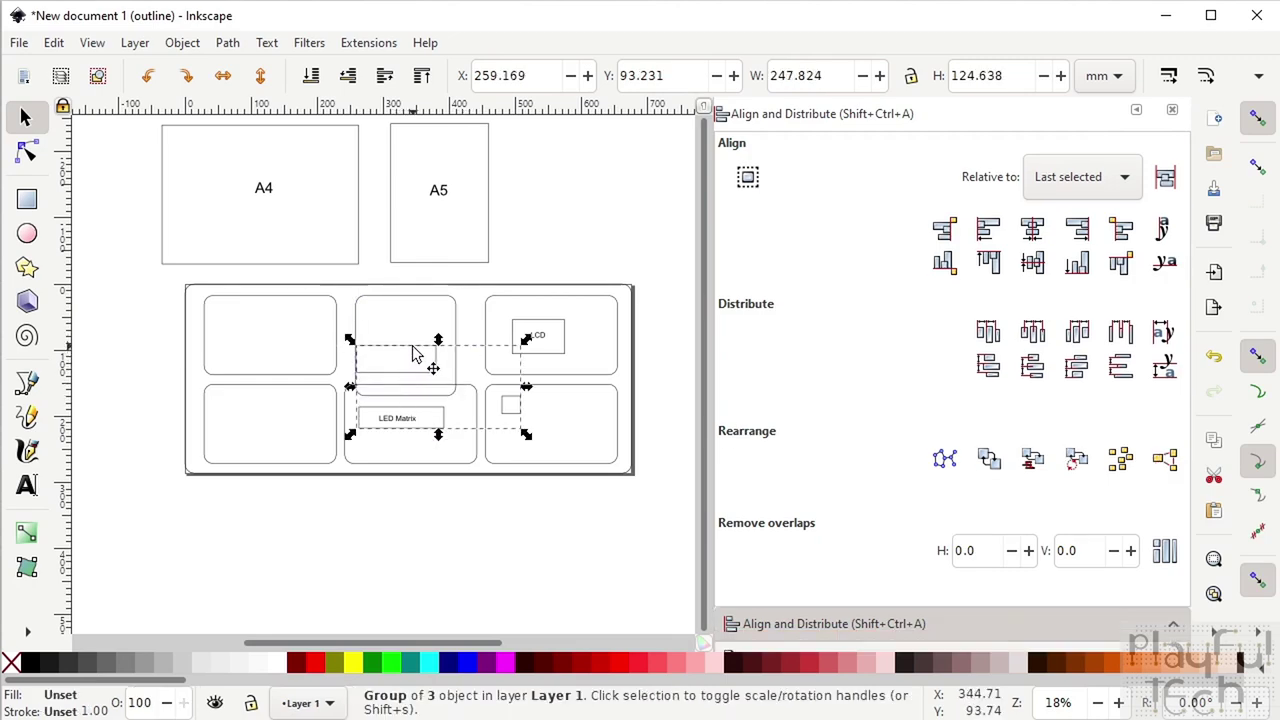
left_click_drag(416, 353, 421, 323)
right_click(435, 333)
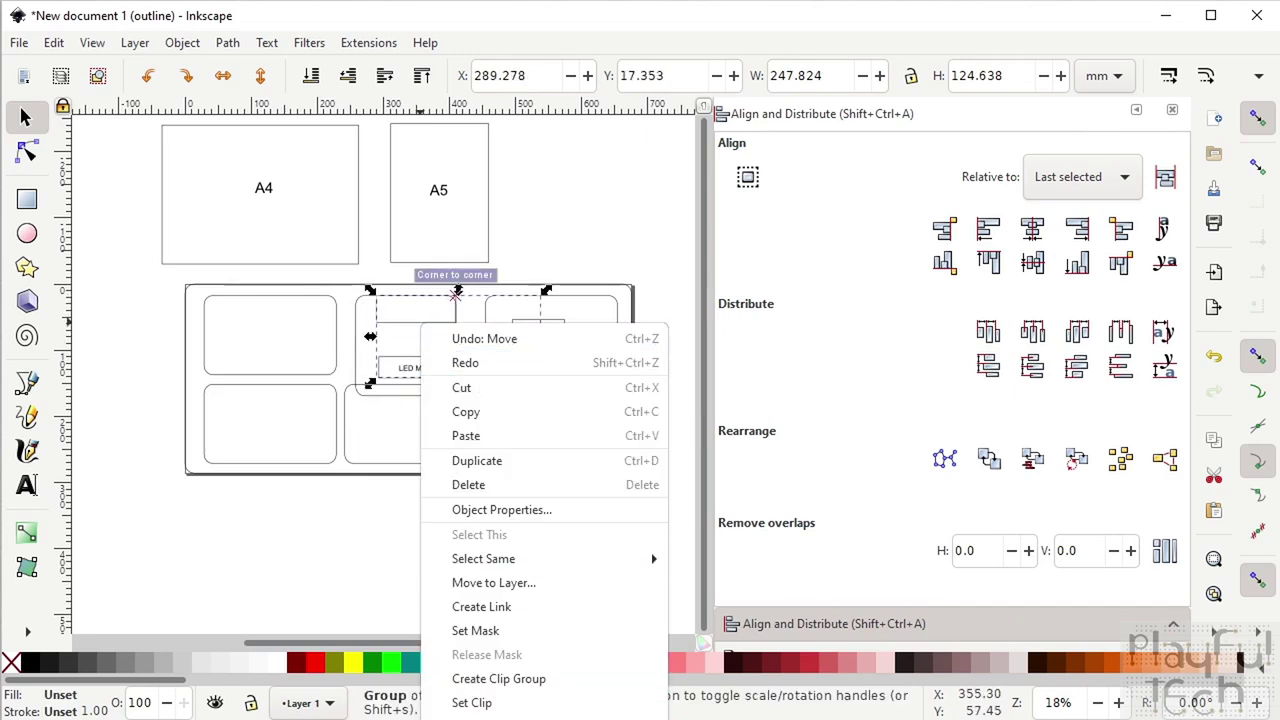
left_click(480, 700)
left_click(447, 516)
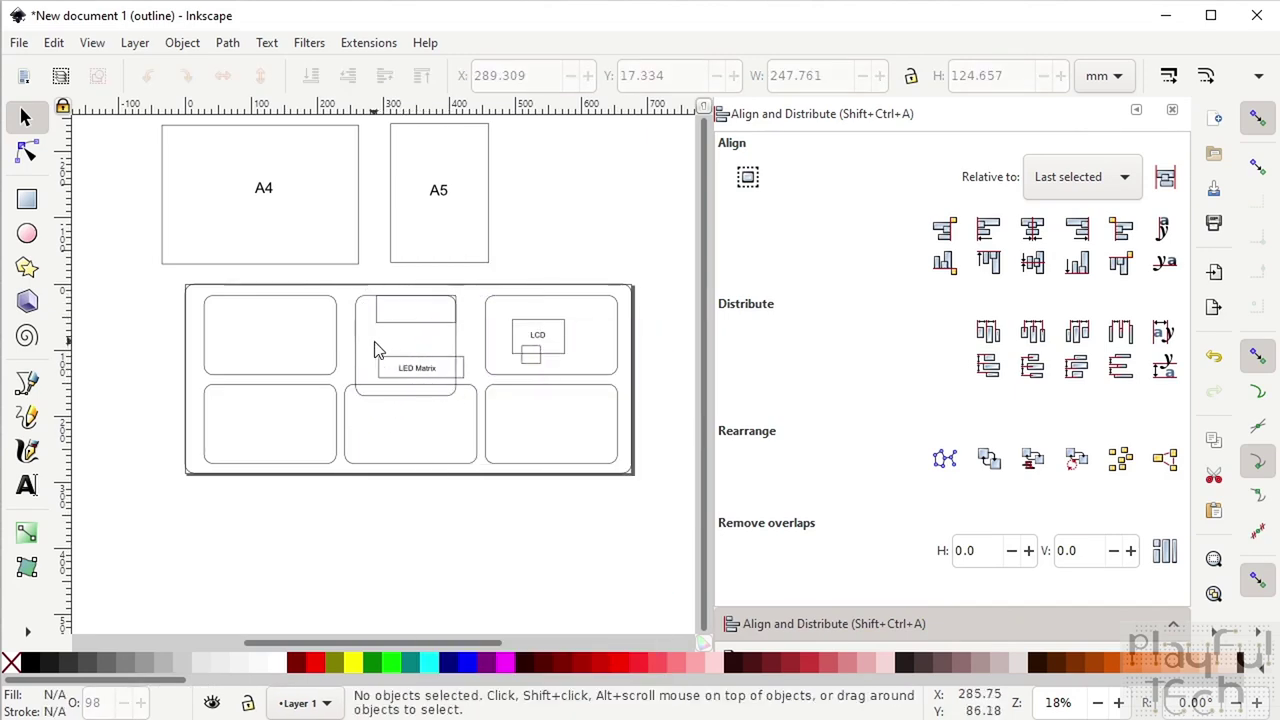
Shorten the bottom-middle cell from the top and lower the LED Matrix group
left_click(474, 395)
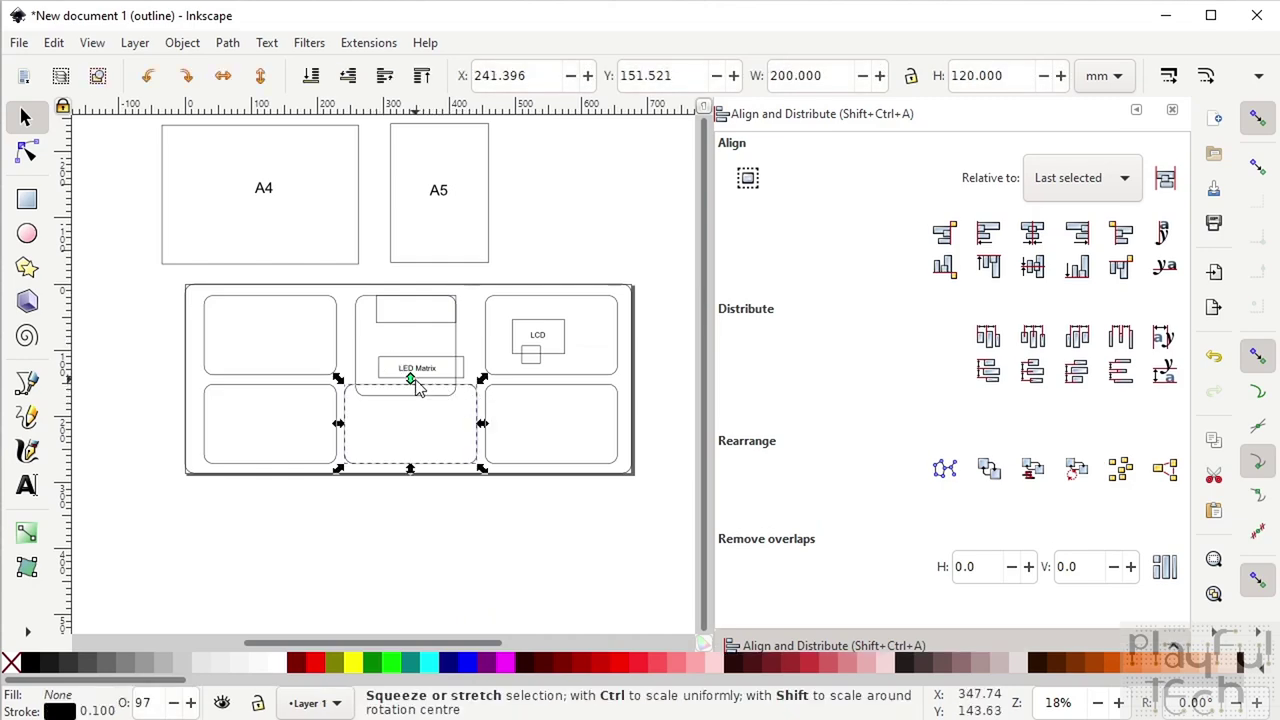
left_click_drag(417, 384, 414, 430)
left_click(458, 522)
left_click(430, 360)
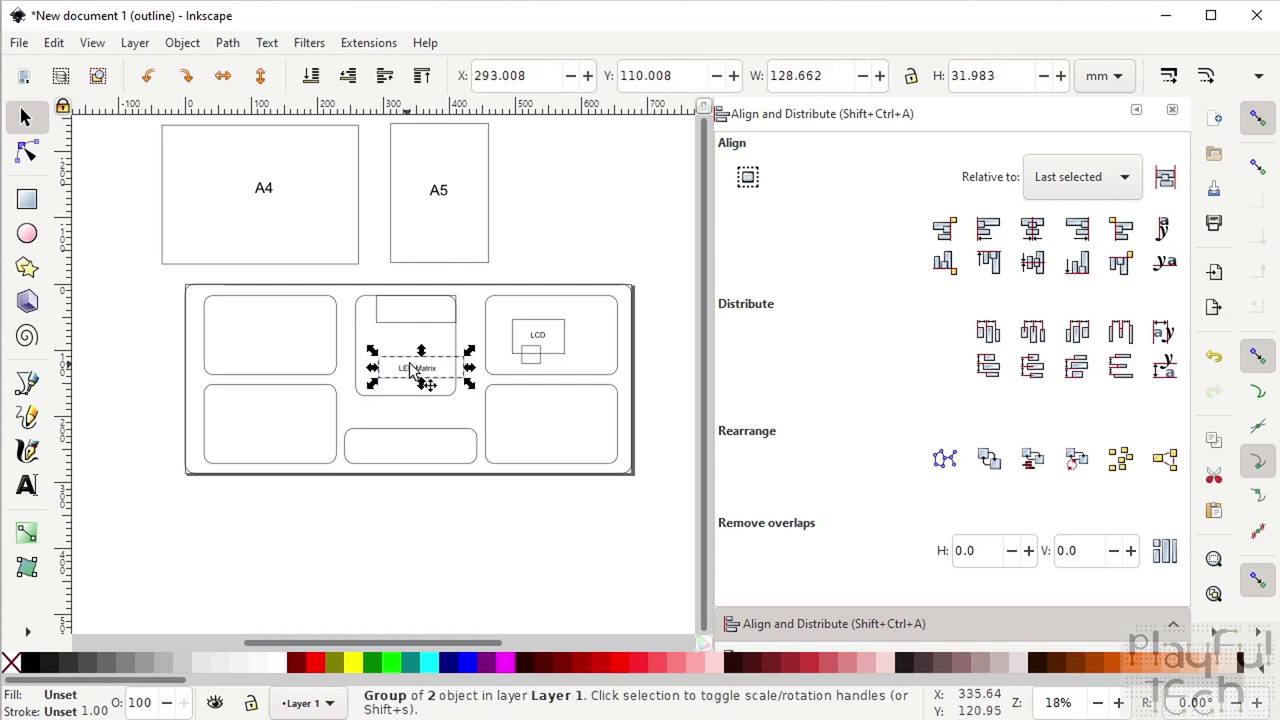
left_click(400, 560)
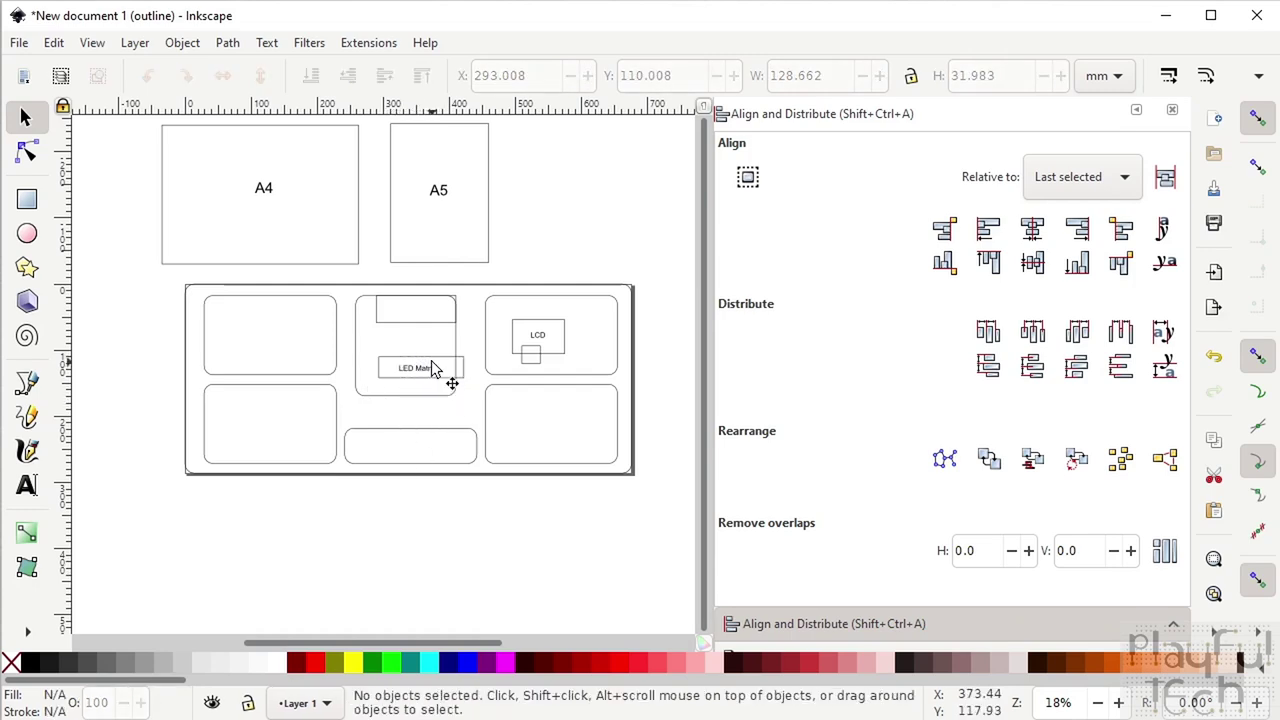
left_click_drag(430, 366, 423, 385)
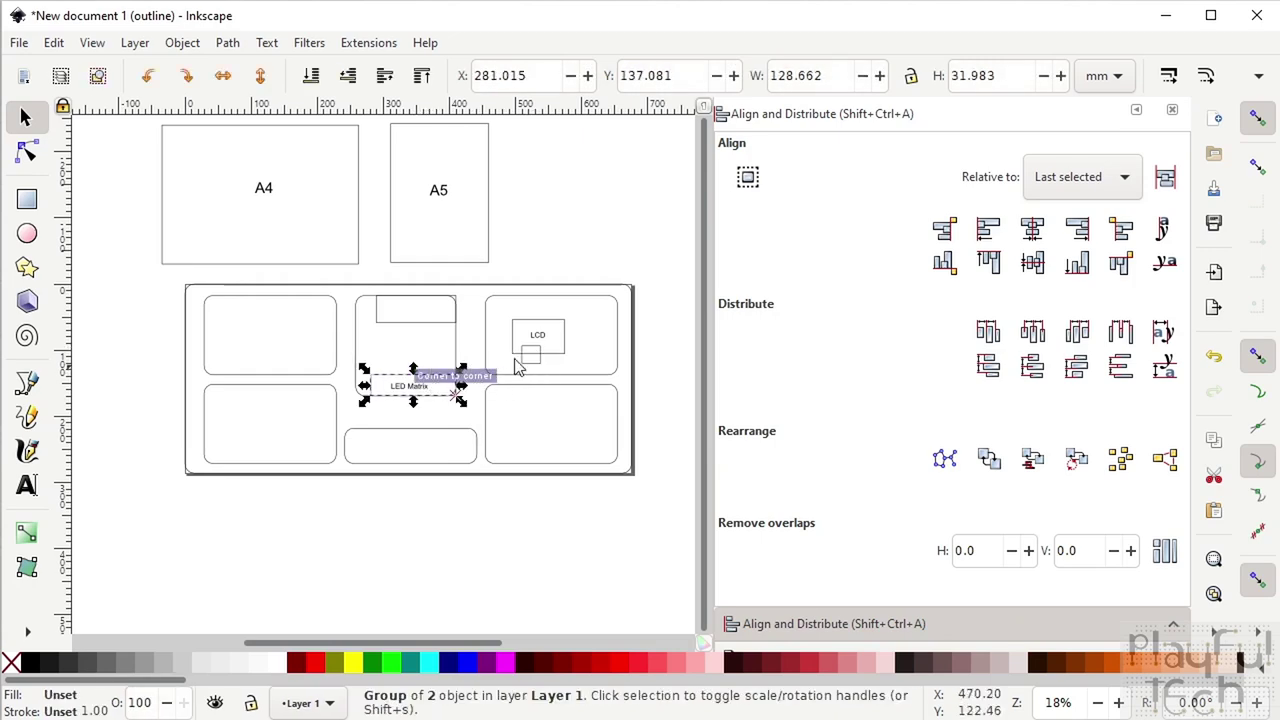
Move the LCD box into the middle compartment
left_click(538, 330)
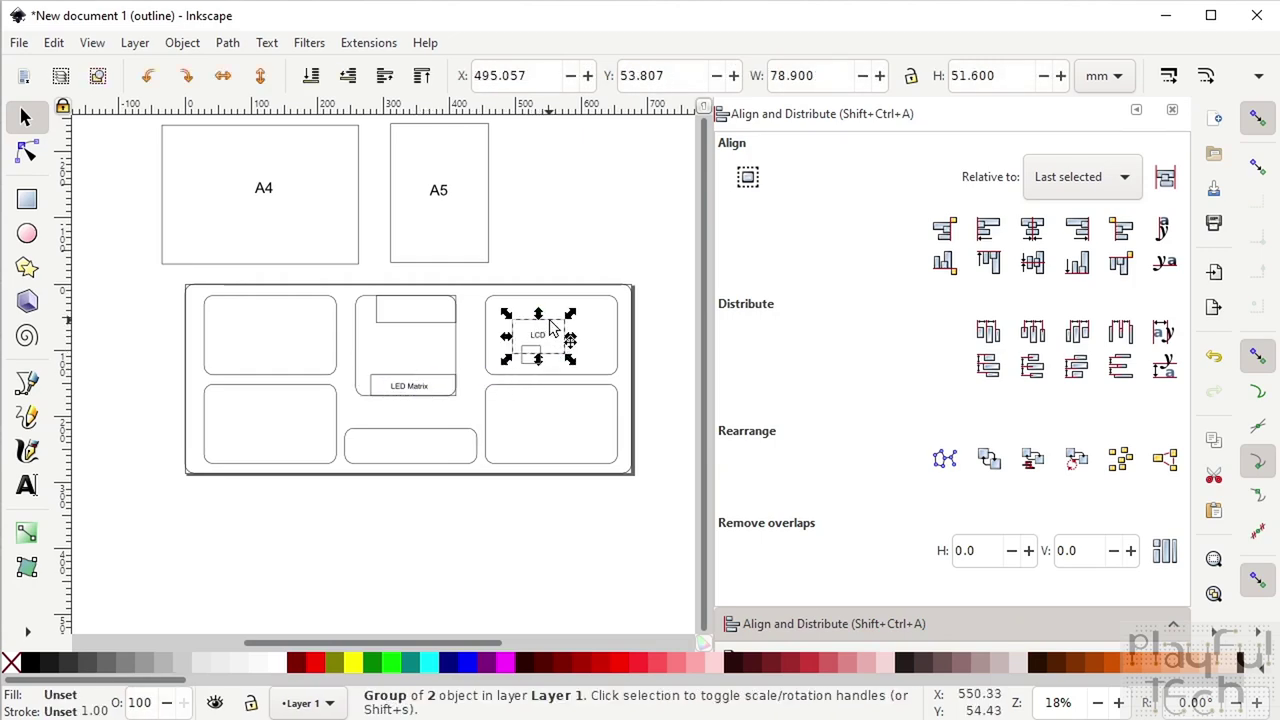
left_click_drag(549, 328, 400, 339)
left_click(466, 520)
Zoom in, move LCD down, clear the empty rectangle away, and put LED Matrix on top
key("plus")
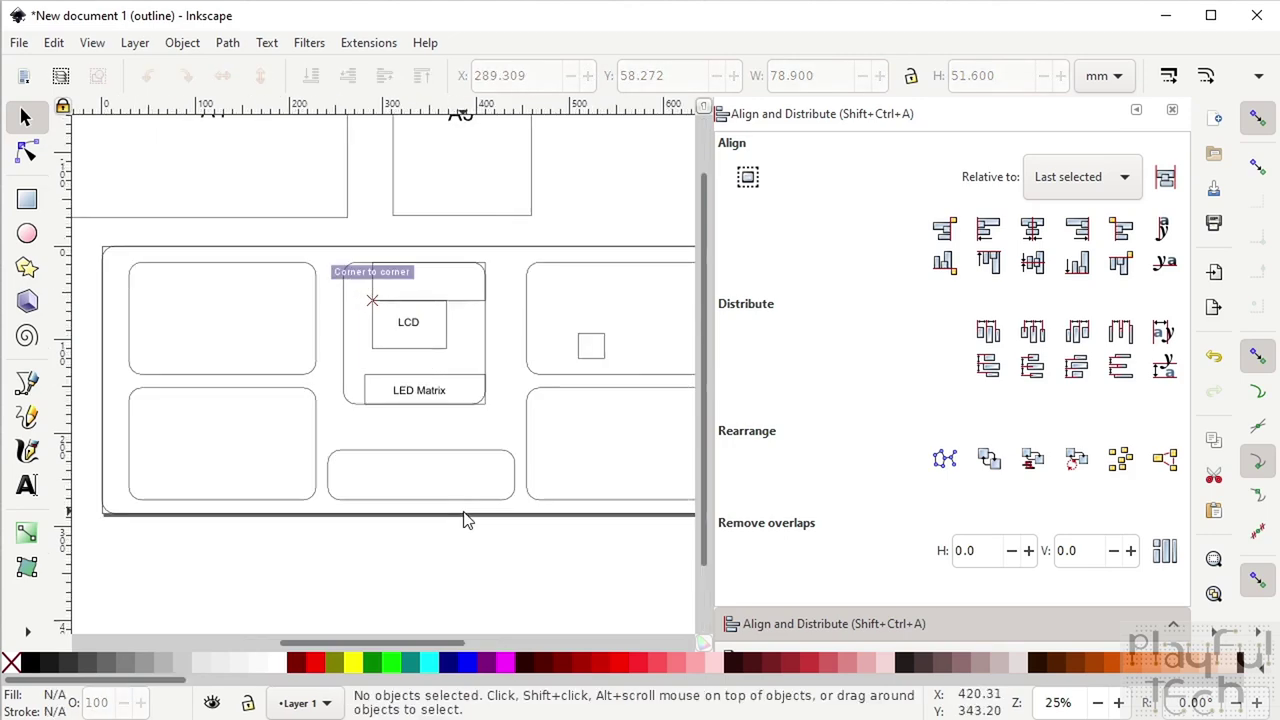
key("plus")
key("plus")
key("plus")
scroll(520, 483, "up", 3)
scroll(520, 483, "right", 2)
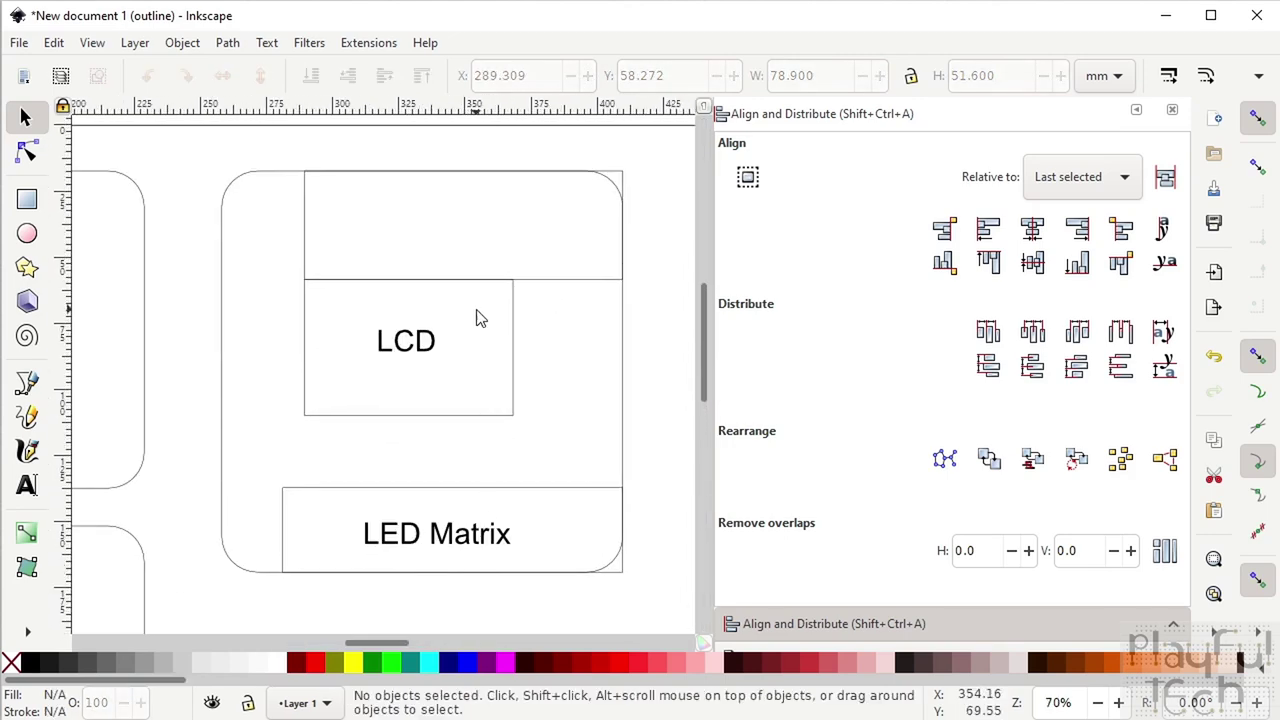
left_click(512, 322)
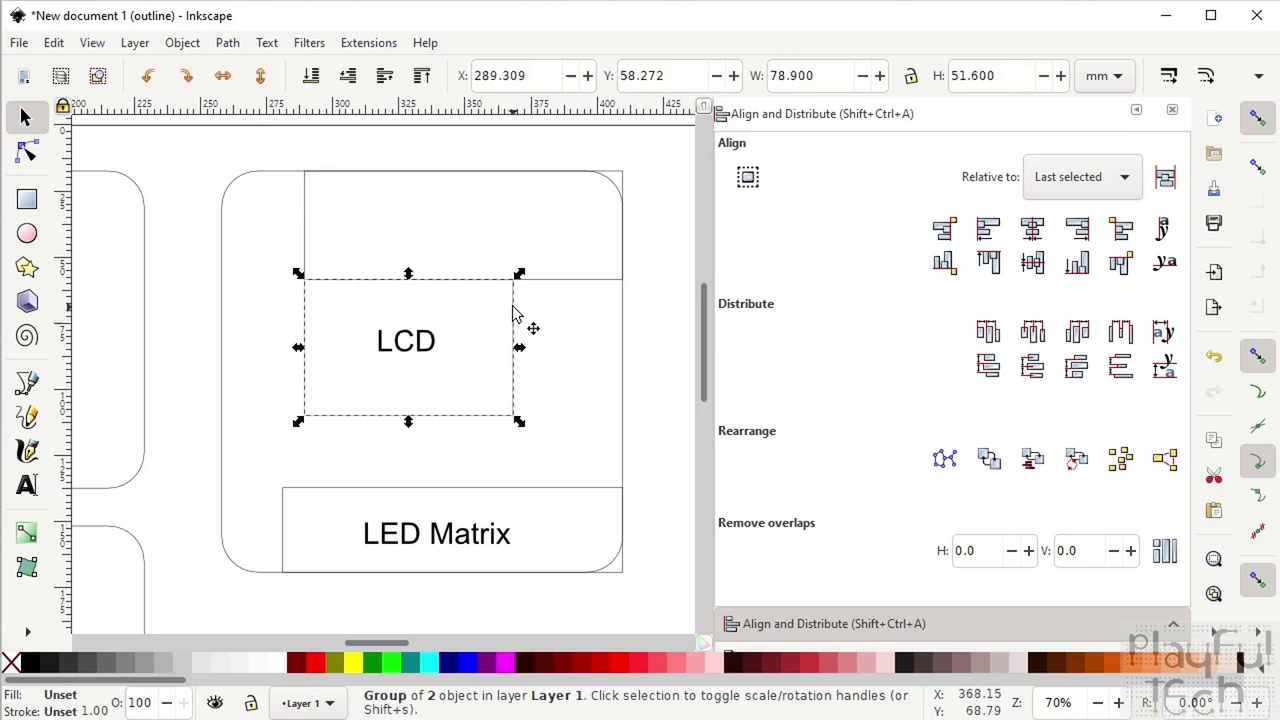
left_click_drag(514, 309, 493, 380)
left_click(532, 287)
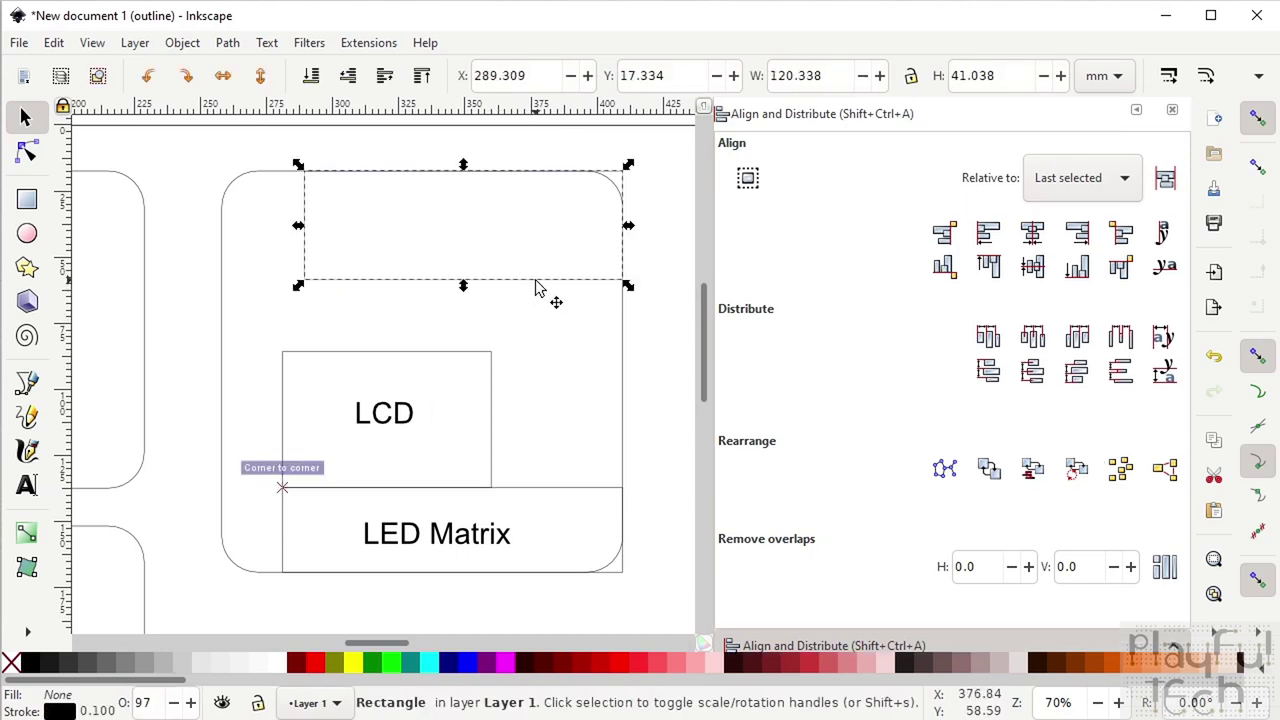
left_click_drag(537, 289, 531, 205)
left_click(563, 500)
left_click(500, 502)
Move LCD to the compartment bottom and set the empty rectangle just under LED Matrix
left_click(490, 455)
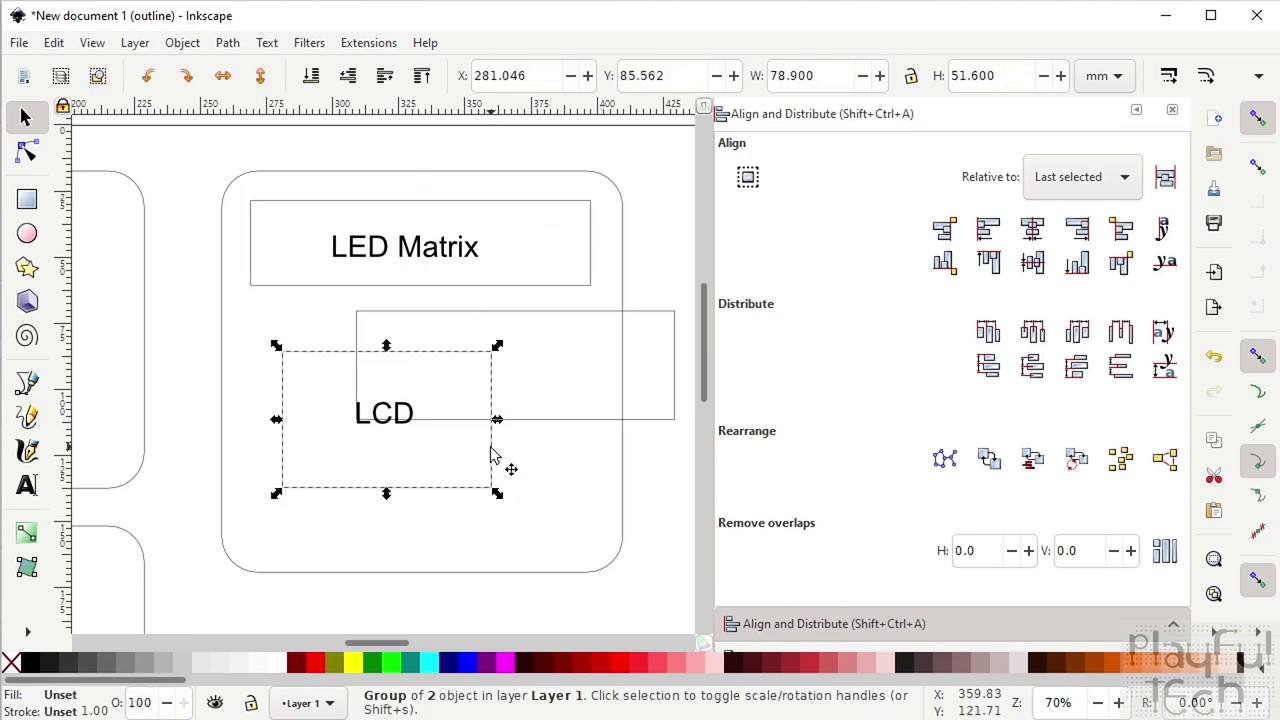
left_click_drag(492, 457, 519, 535)
left_click(660, 320)
left_click_drag(663, 320, 548, 310)
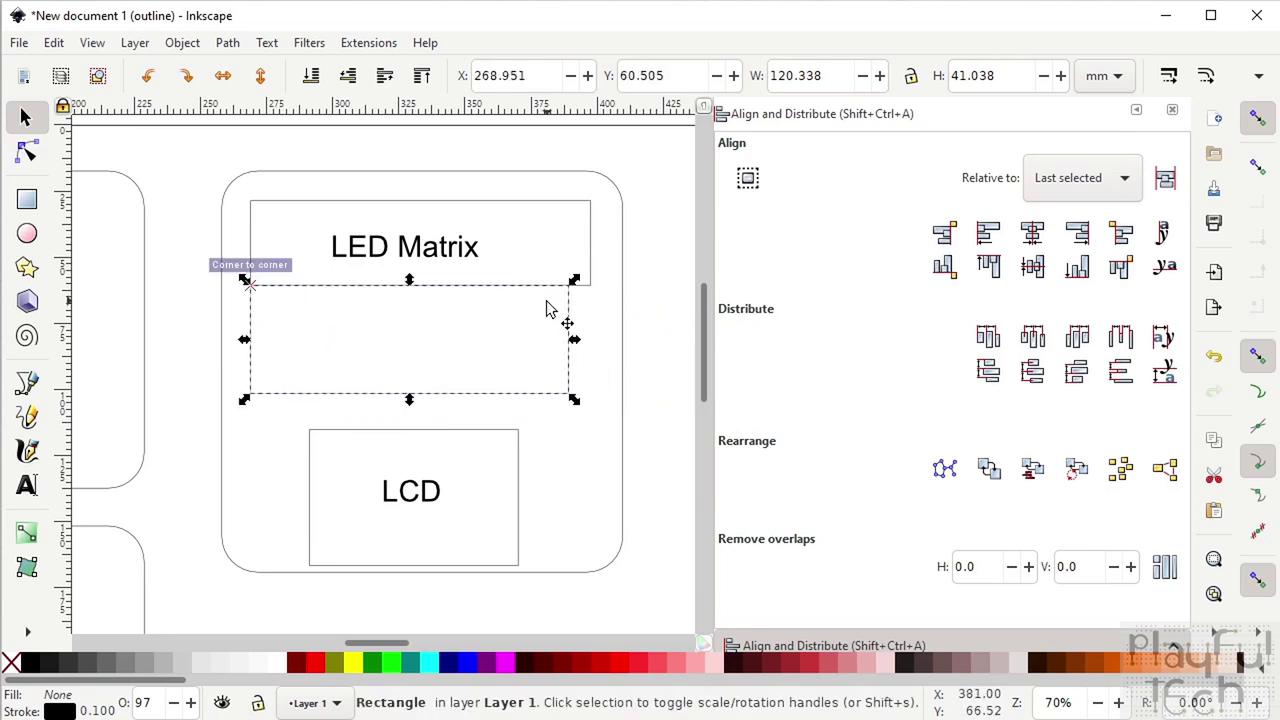
key("Down")
key("Down")
key("Down")
key("Down")
key("Down")
key("Down")
key("Down")
key("Down")
key("Down")
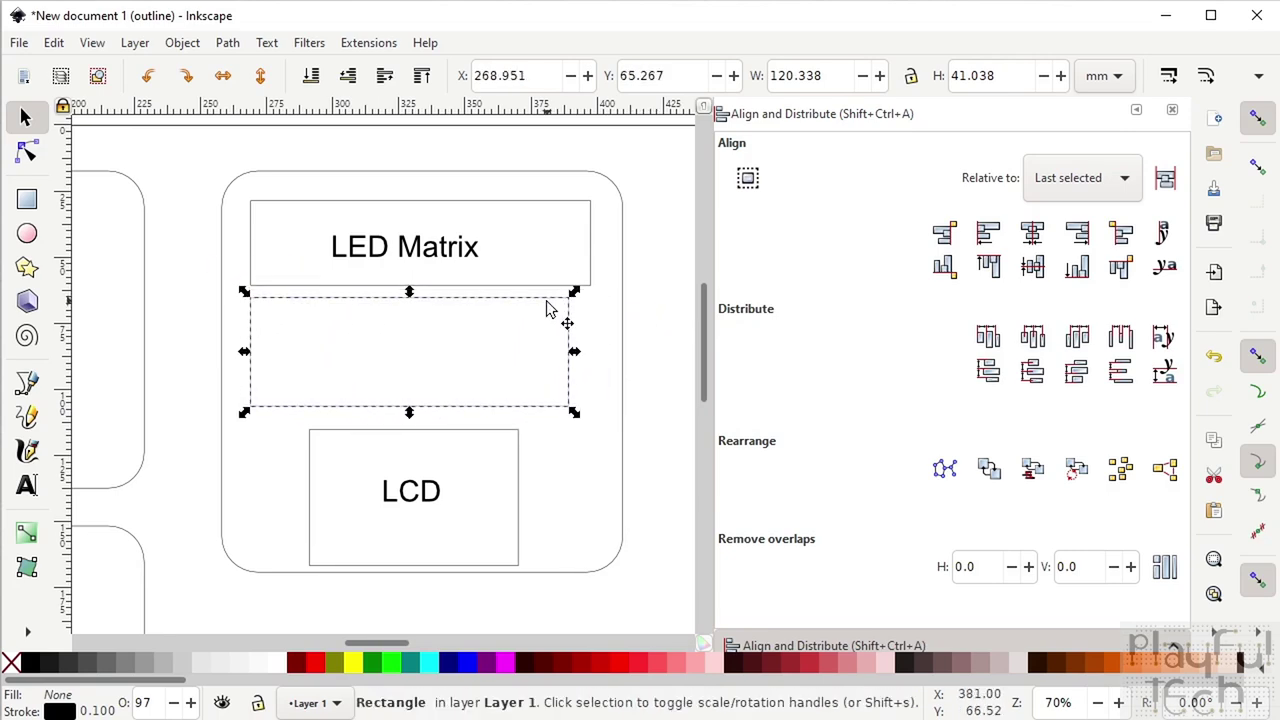
key("Down")
key("Down")
key("Down")
key("Down")
key("Down")
key("Down")
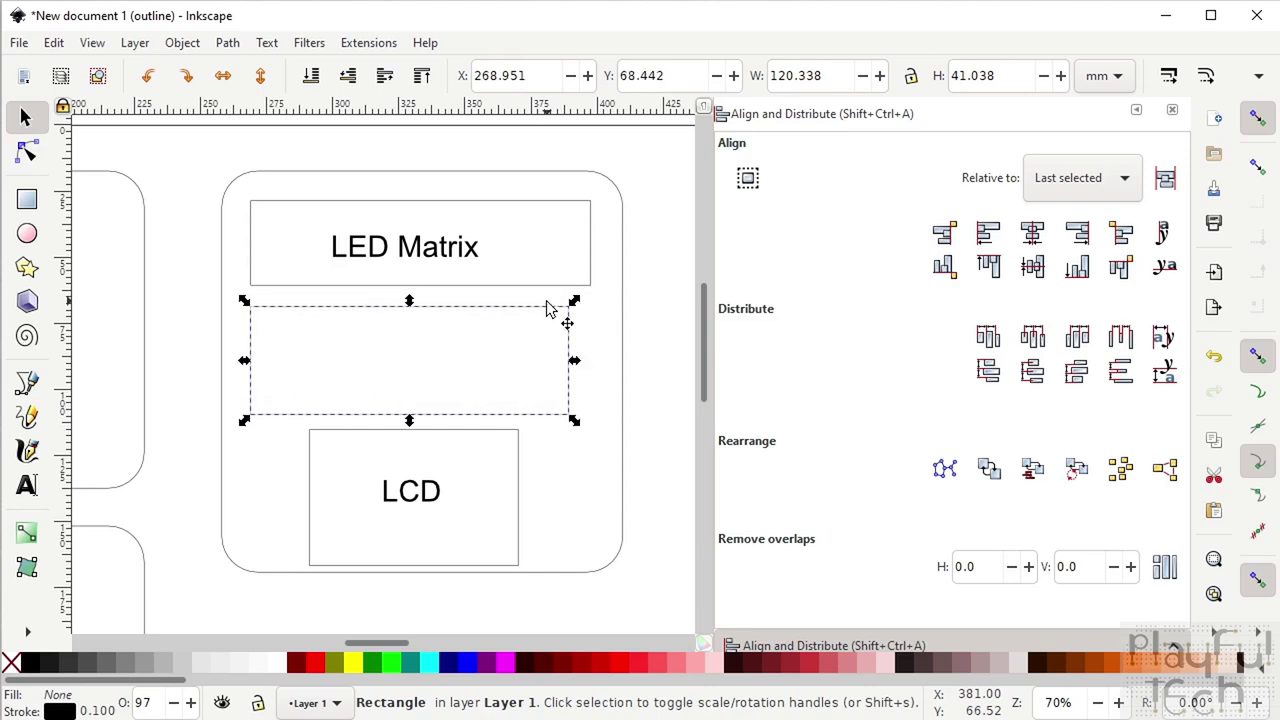
key("Up")
key("Up")
key("Up")
key("Down")
Nudge the LCD box flush left at the bottom of the middle compartment
left_click(519, 476)
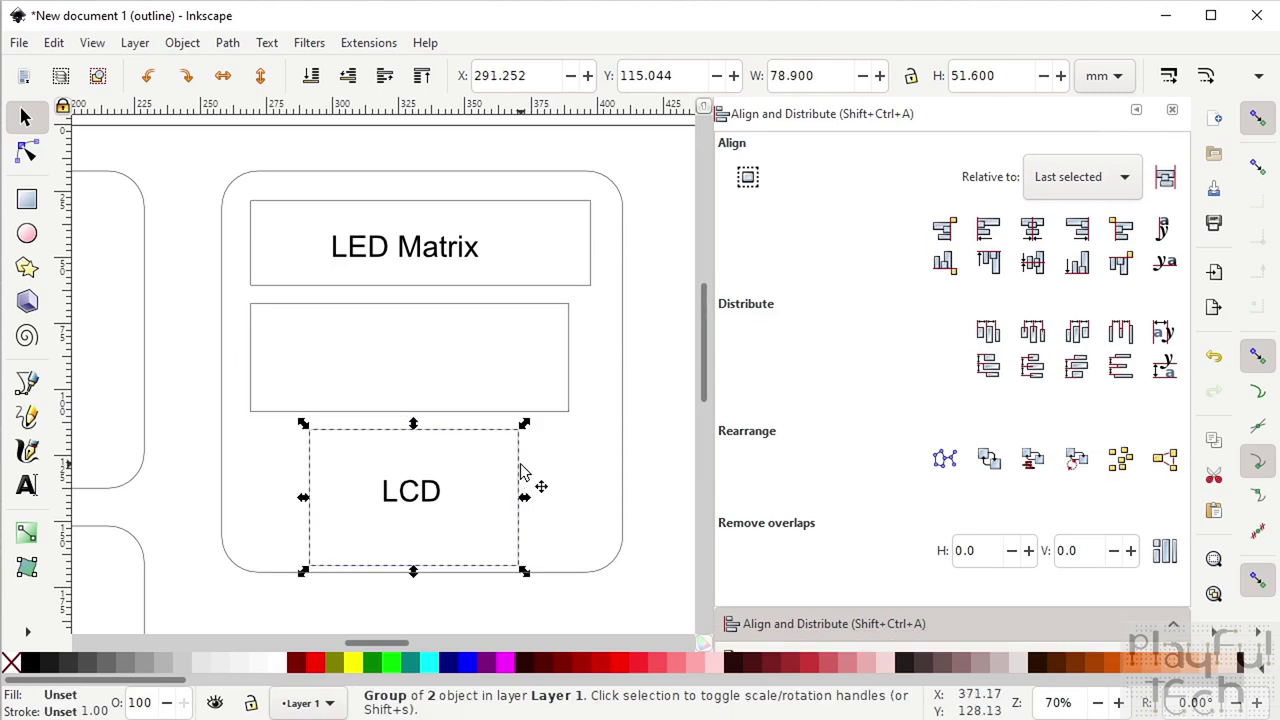
key("Left")
key("Left")
key("Left")
key("Left")
key("Left")
key("Left")
key("Left")
key("Up")
key("Left")
key("Left")
key("Left")
key("Left")
key("Left")
key("Left")
key("Left")
key("Left")
key("Left")
key("Left")
key("Left")
key("Left")
key("Left")
key("Left")
key("Left")
key("Left")
key("Left")
key("Left")
key("Left")
key("Left")
key("Left")
key("Left")
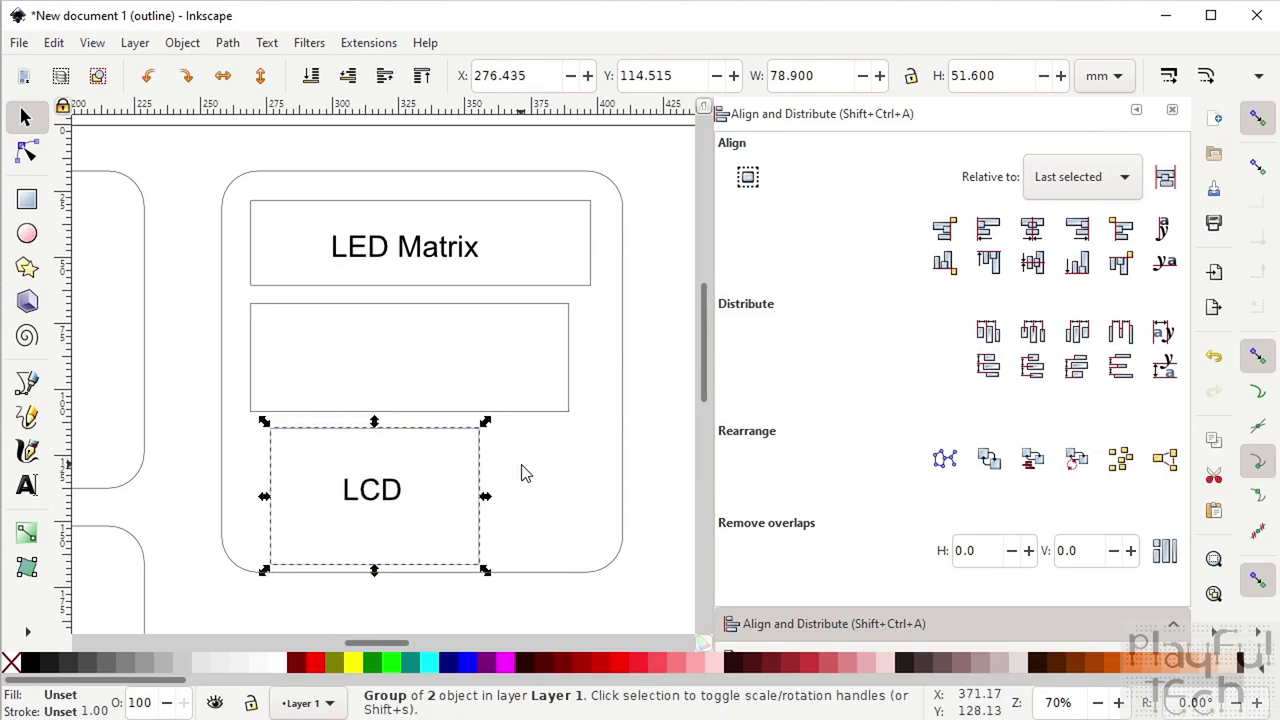
key("Up")
key("Up")
key("Left")
key("Up")
key("Up")
key("Down")
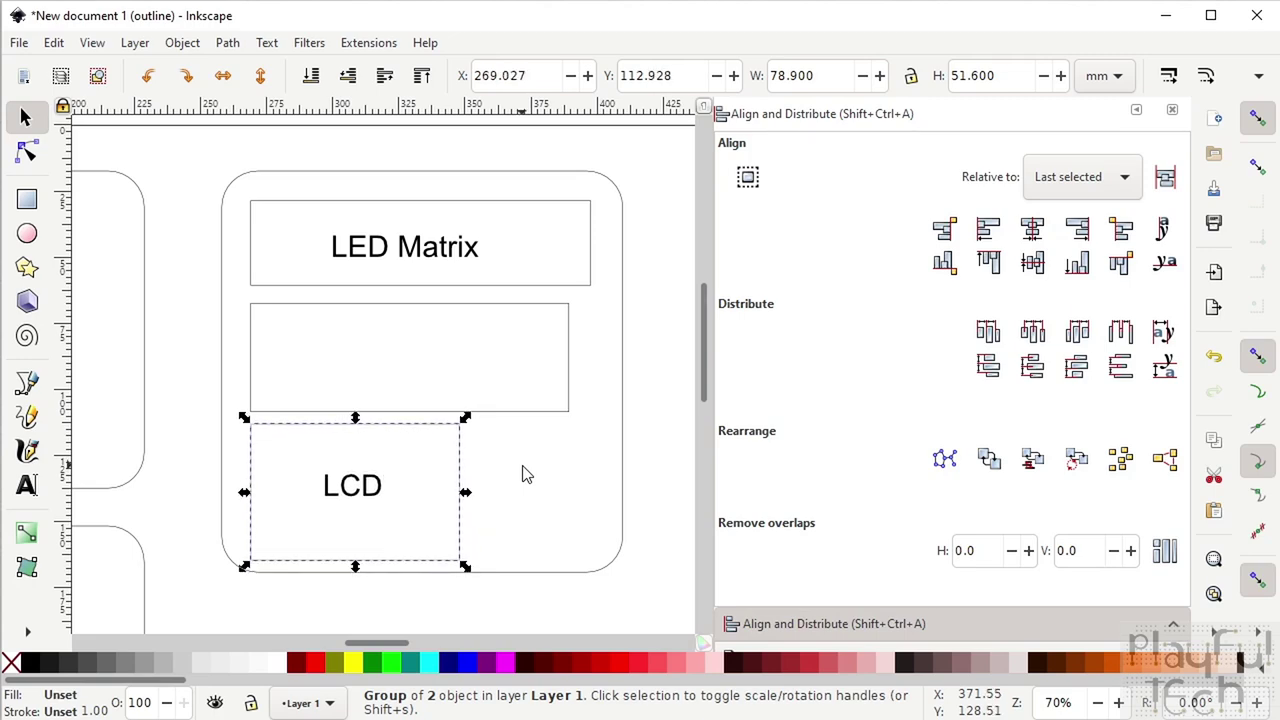
left_click(520, 572)
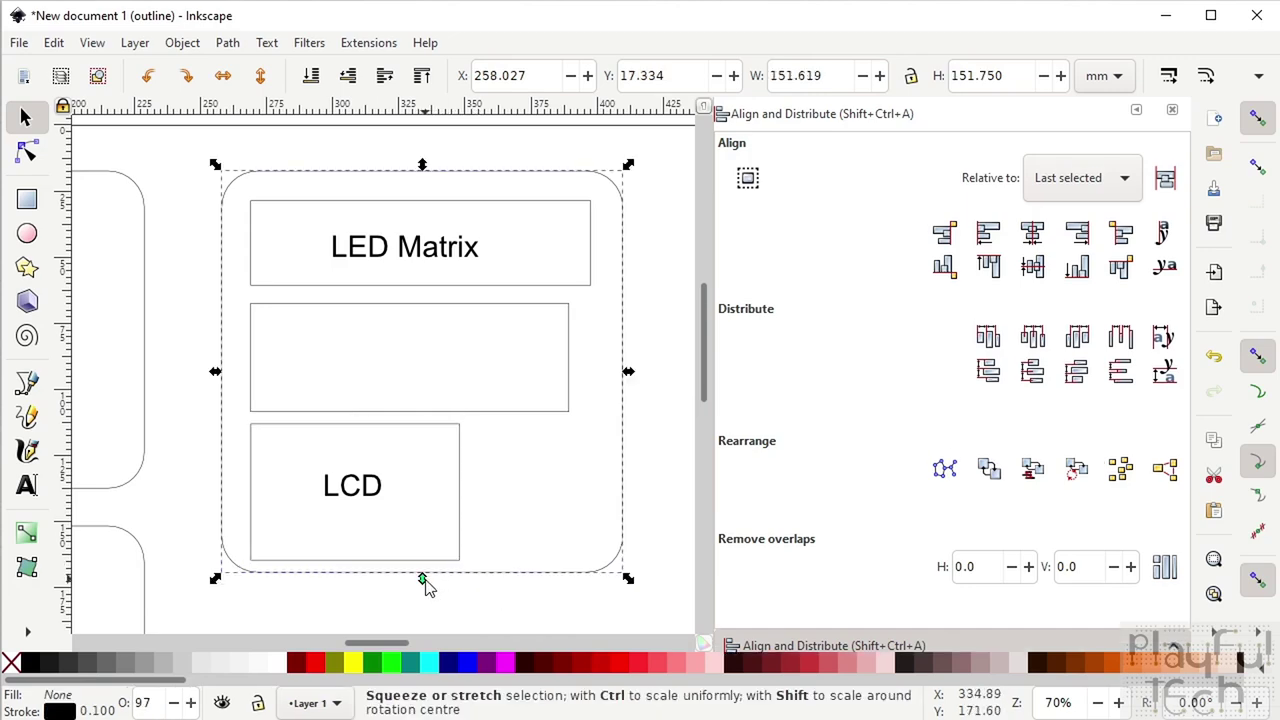
With the Node tool, extend the compartment's bottom corner down to leave a margin below LCD
key("n")
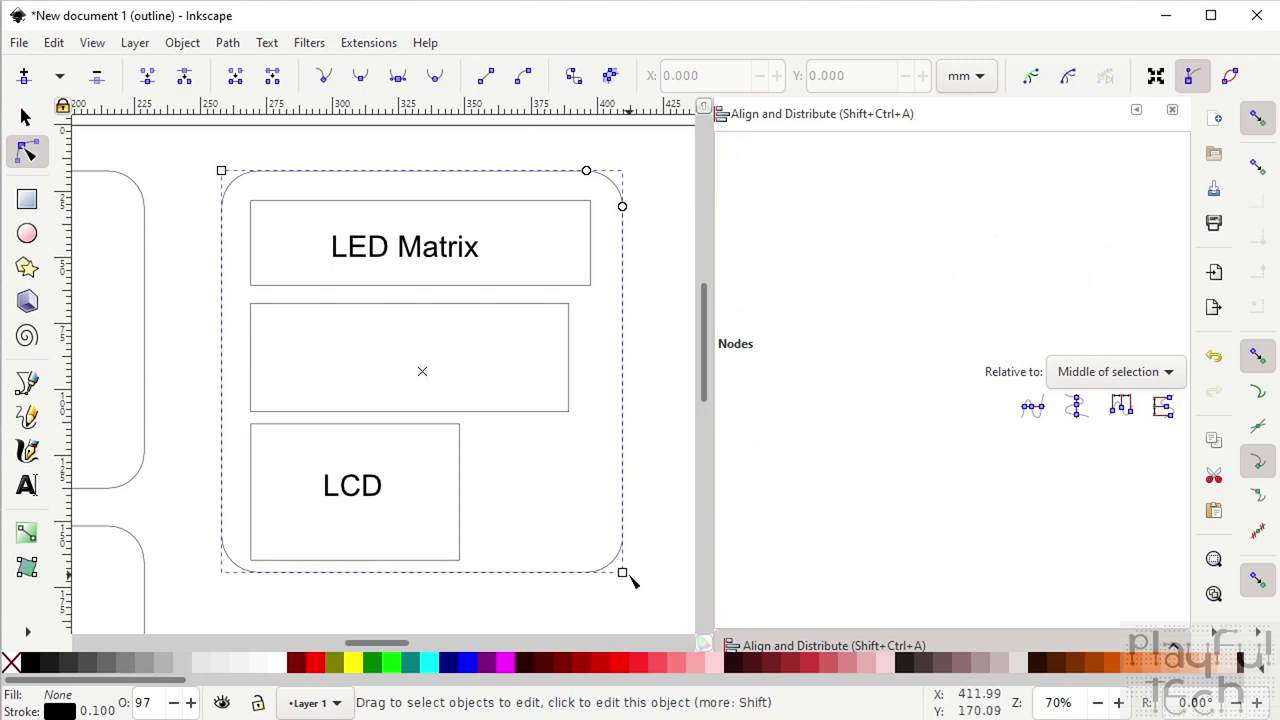
left_click_drag(626, 577, 623, 584)
left_click(663, 566)
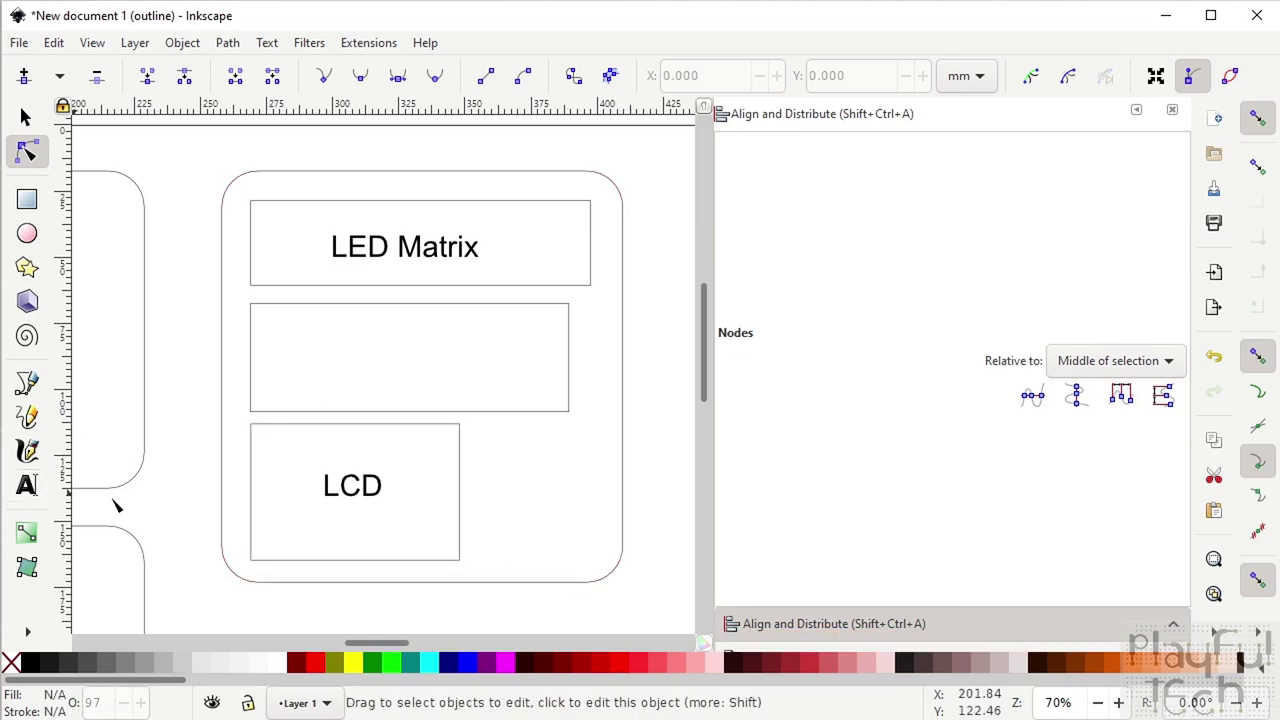
left_click(26, 117)
left_click(376, 499)
double_click(376, 499)
Copy the LCD label into the empty box, retype it as '7 Segment Display' and centre it
left_click(370, 493)
key("ctrl+c")
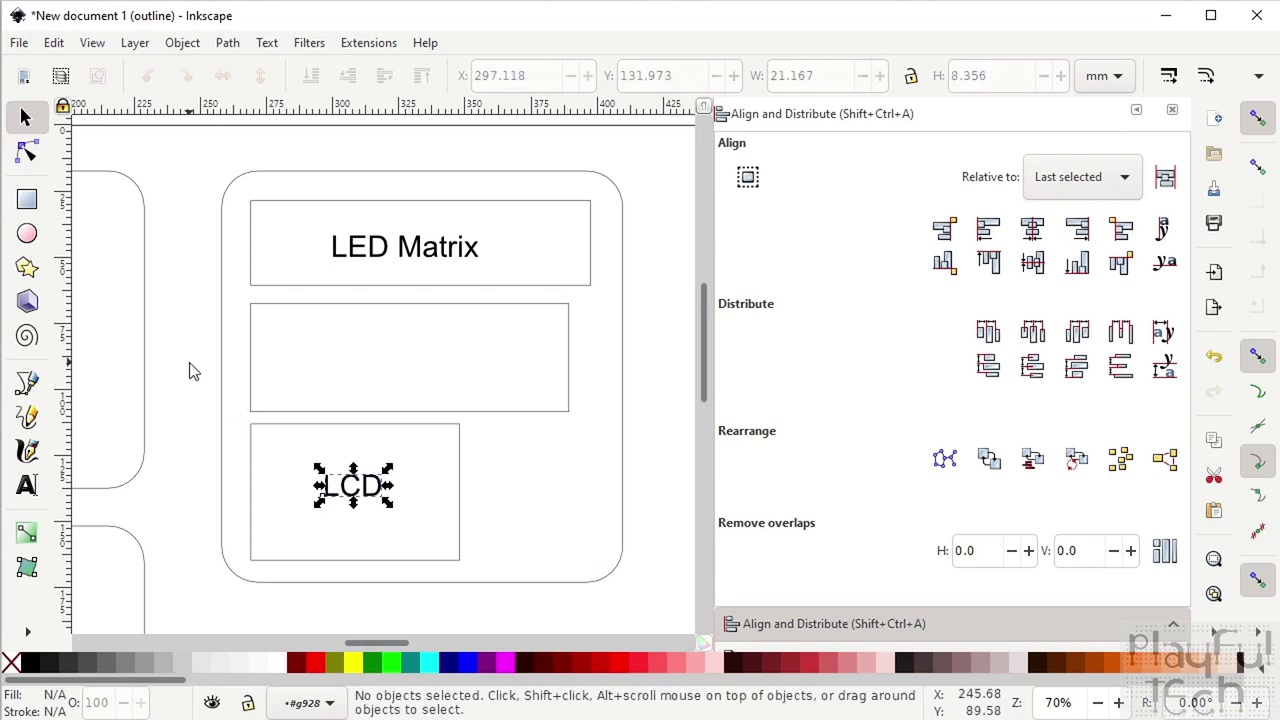
key("Escape")
key("ctrl+v")
left_click_drag(262, 388, 414, 349)
double_click(383, 354)
type("7 Segmen")
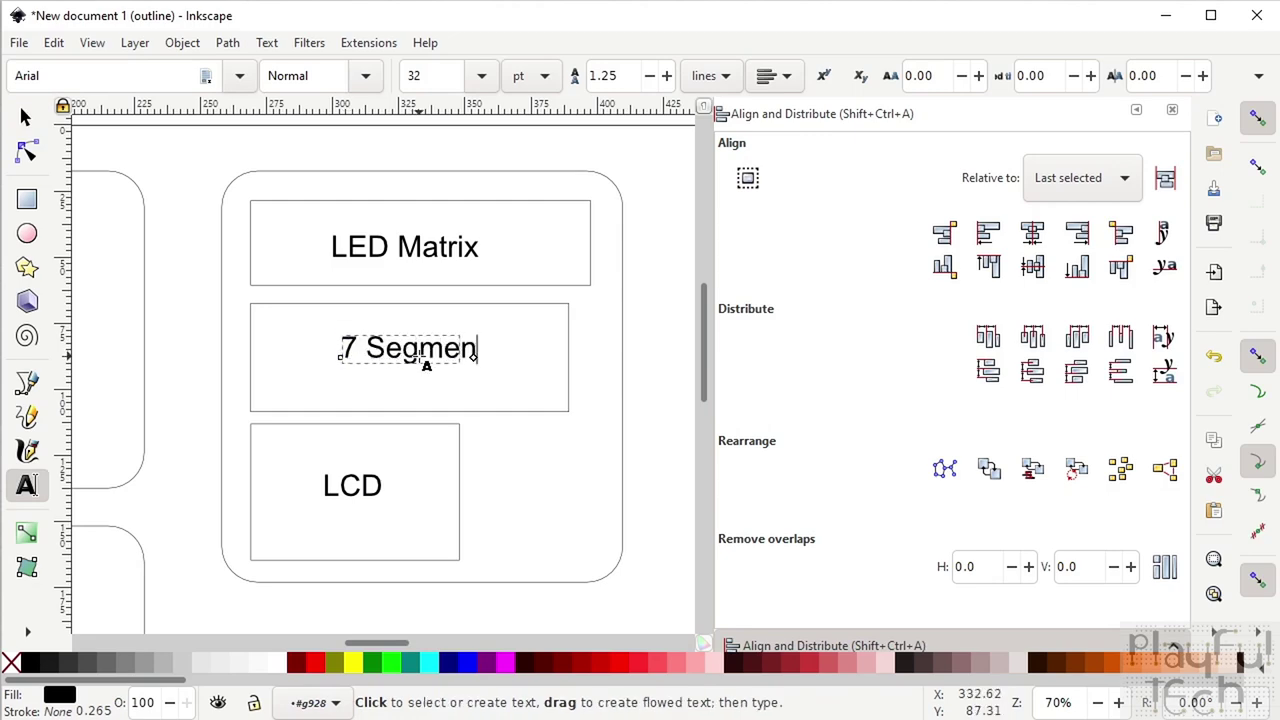
type("t Display")
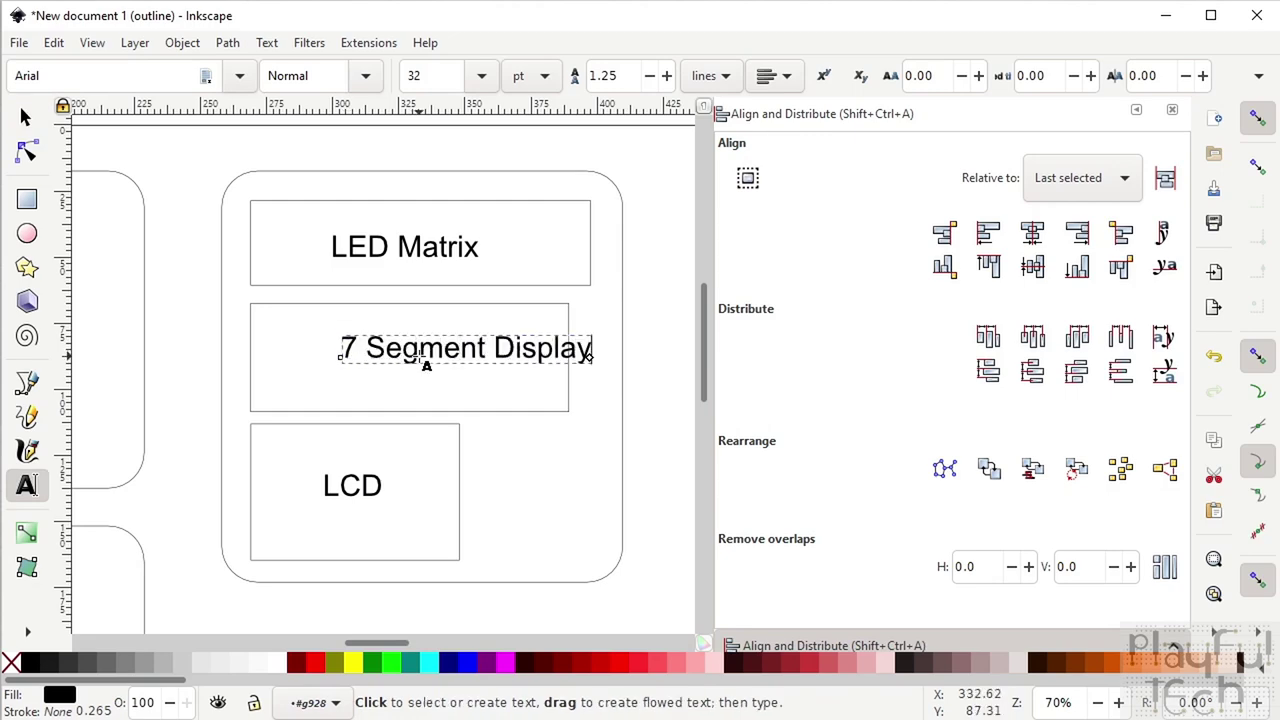
key("F1")
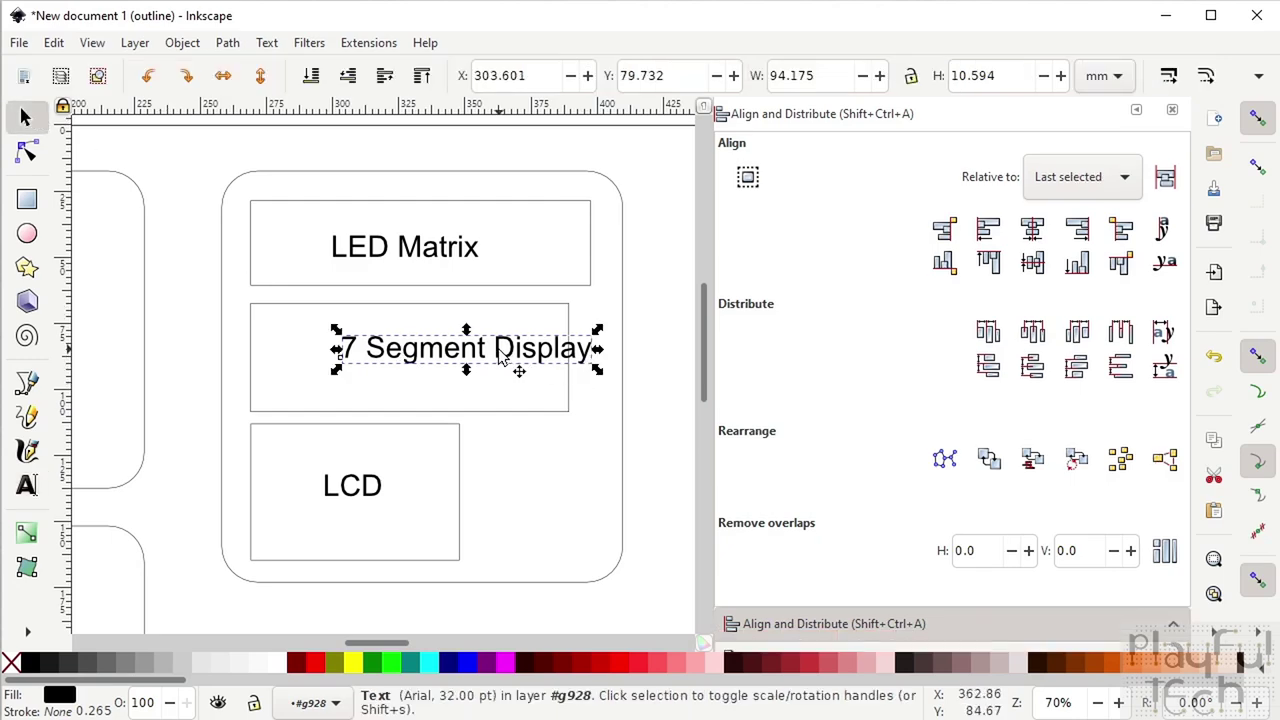
left_click_drag(500, 358, 439, 367)
left_click(645, 392)
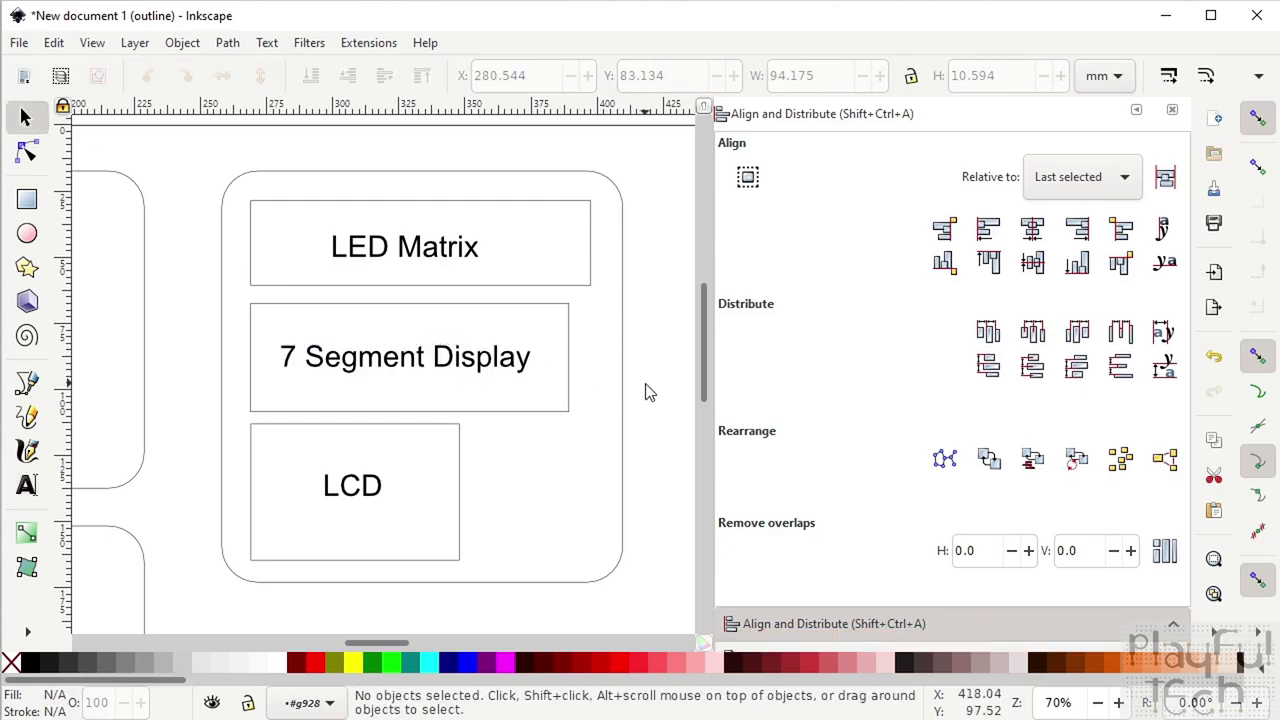
Move the small square in beside the LCD box and nudge it slightly up and right
scroll(645, 392, "right", 10)
left_click(620, 410)
left_click_drag(620, 412, 226, 514)
left_click(337, 509)
scroll(503, 449, "left", 6)
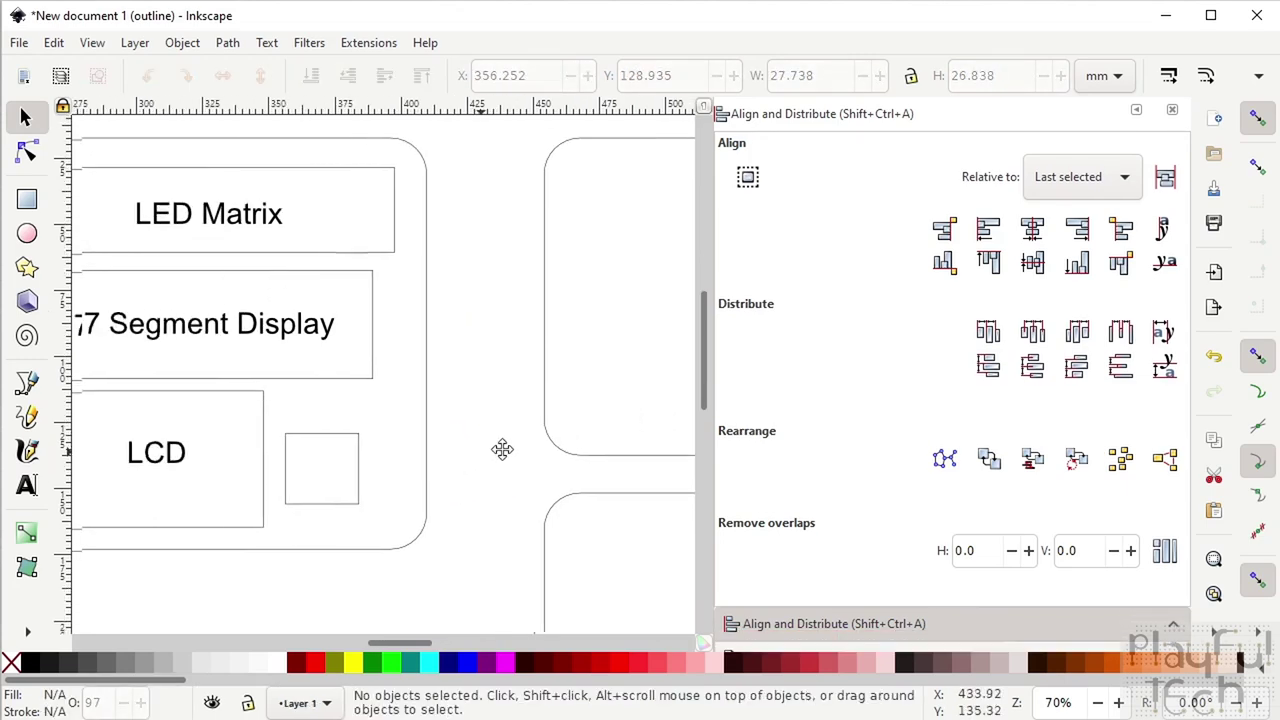
scroll(614, 444, "left", 1)
left_click_drag(505, 457, 514, 443)
left_click(617, 440)
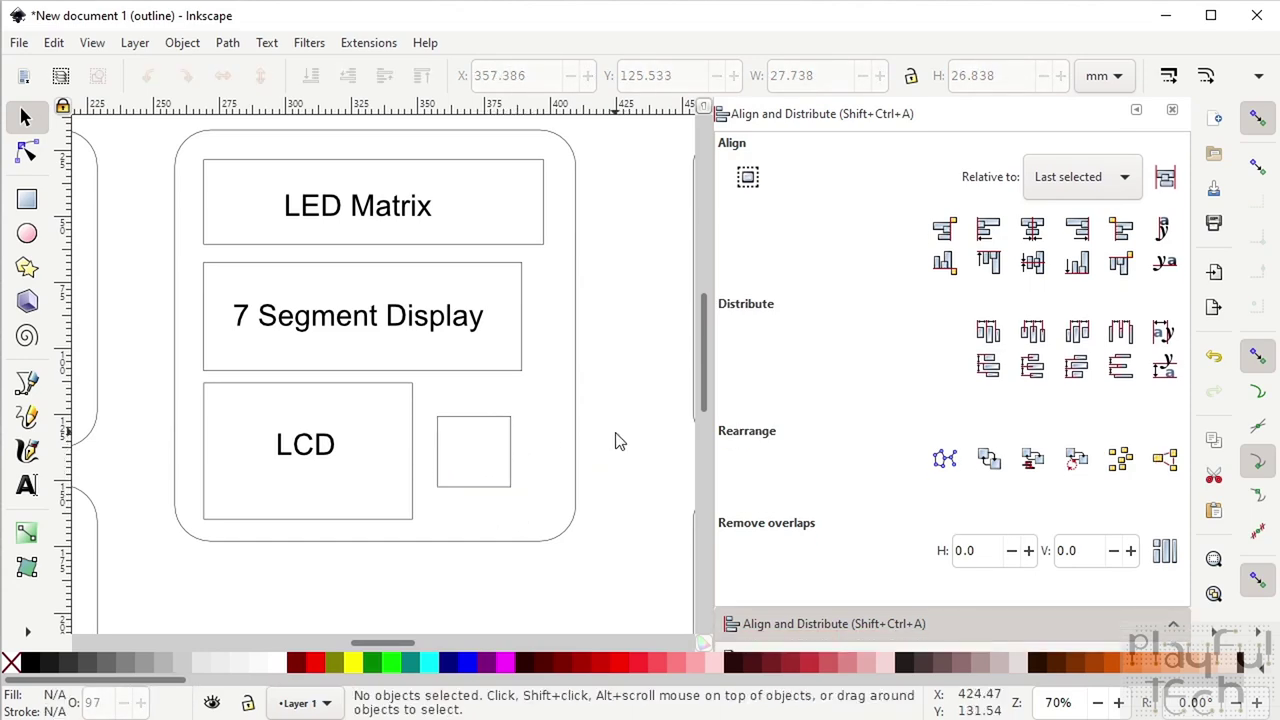
scroll(617, 440, "down", 1)
scroll(466, 506, "down", 2)
scroll(451, 391, "down", 2)
scroll(459, 401, "down", 1)
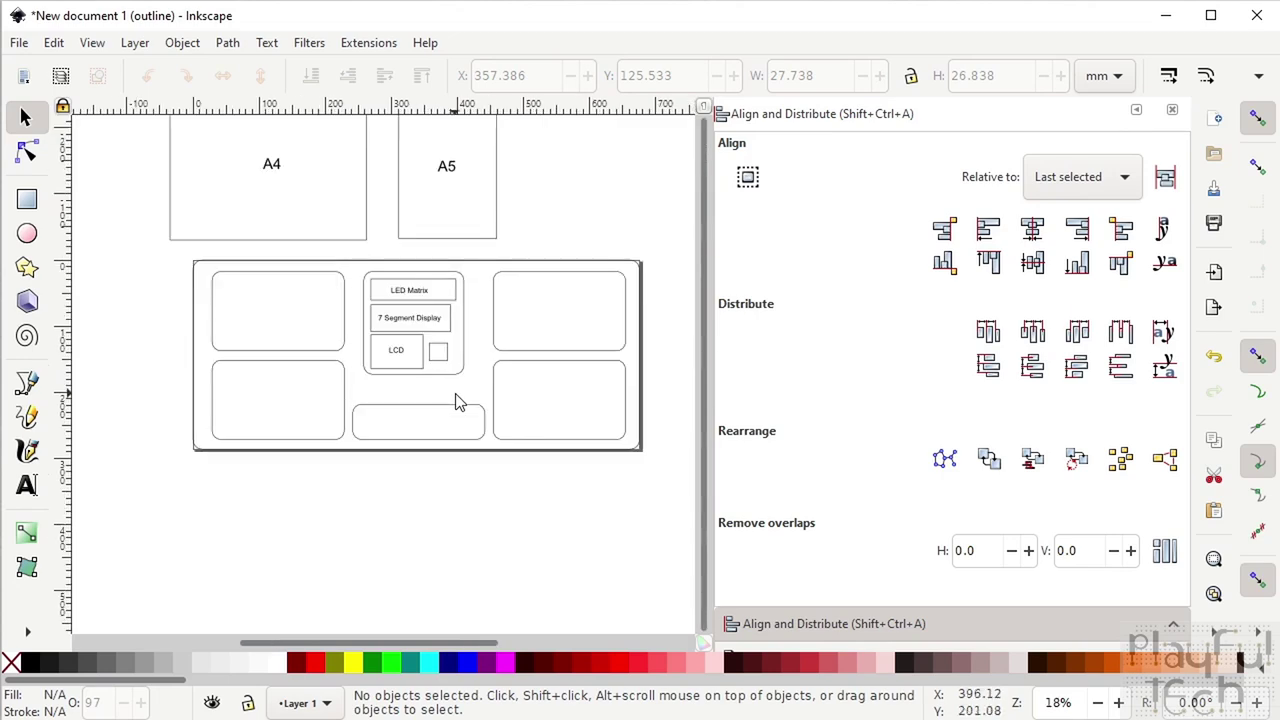
scroll(459, 397, "right", 1)
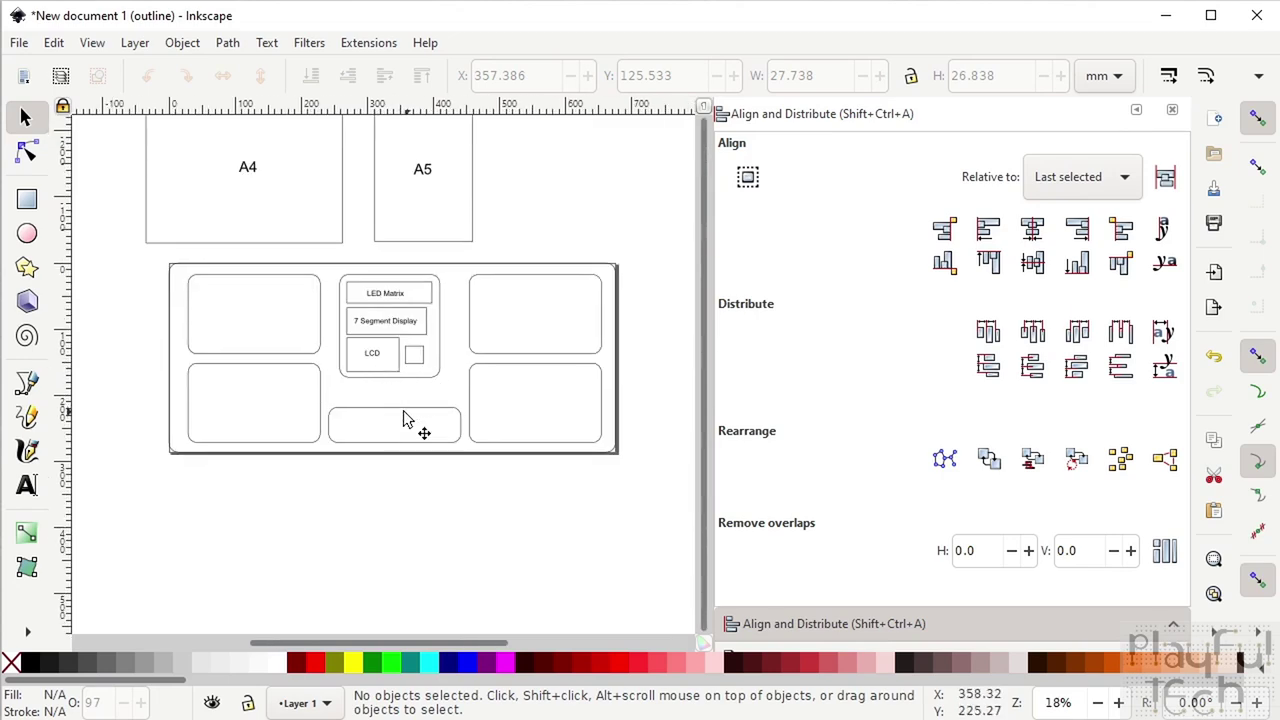
left_click_drag(390, 390, 347, 292)
left_click(490, 185)
left_click_drag(490, 185, 448, 335)
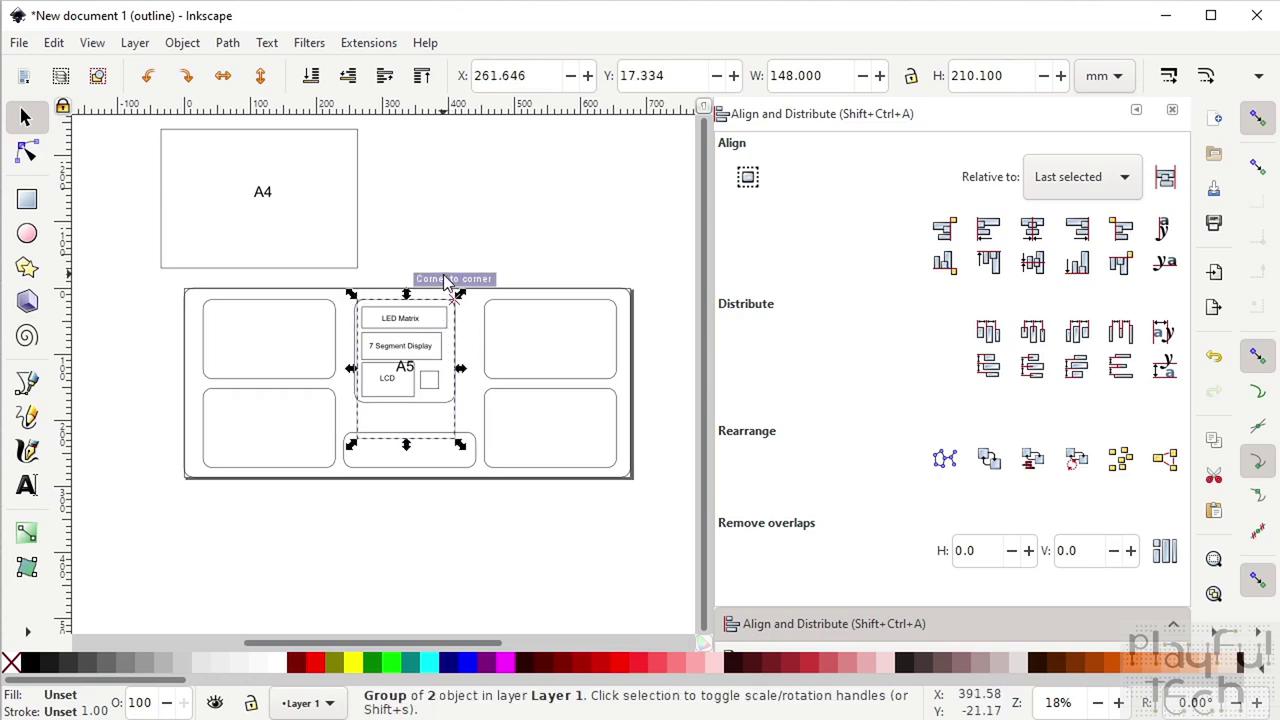
key("Left")
key("Left")
key("Left")
key("Left")
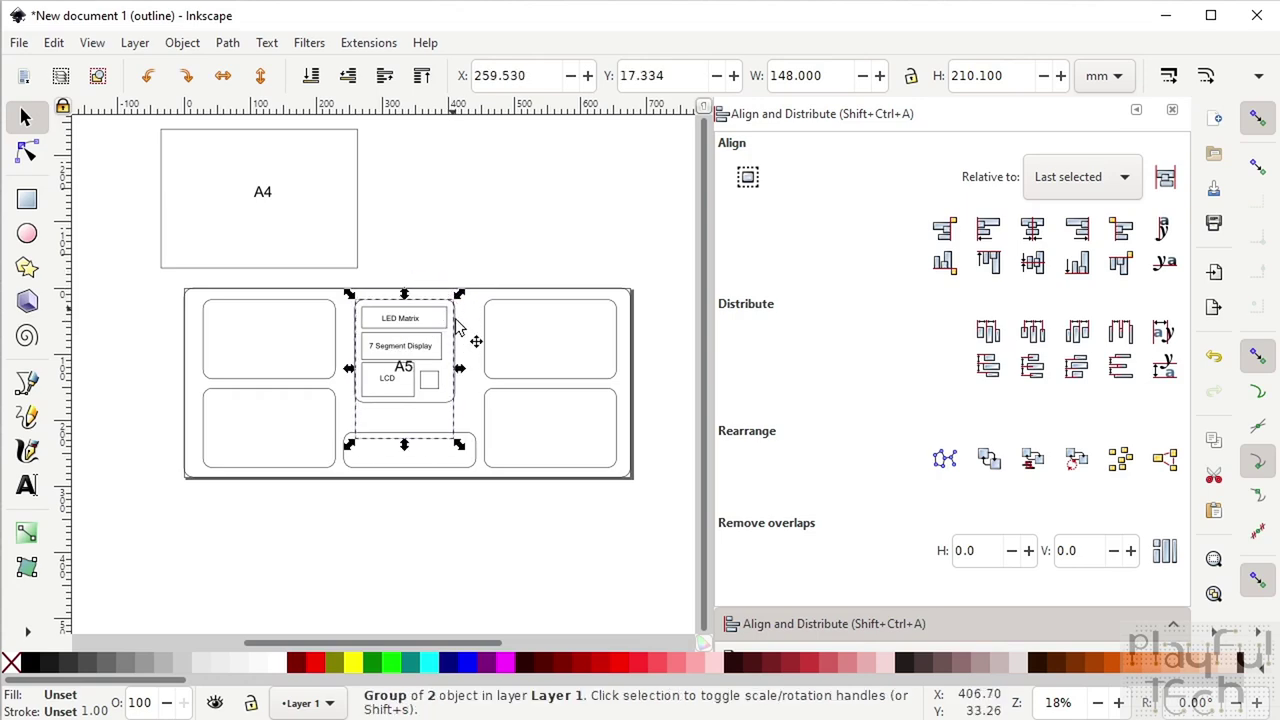
left_click_drag(455, 418, 519, 218)
left_click(452, 398)
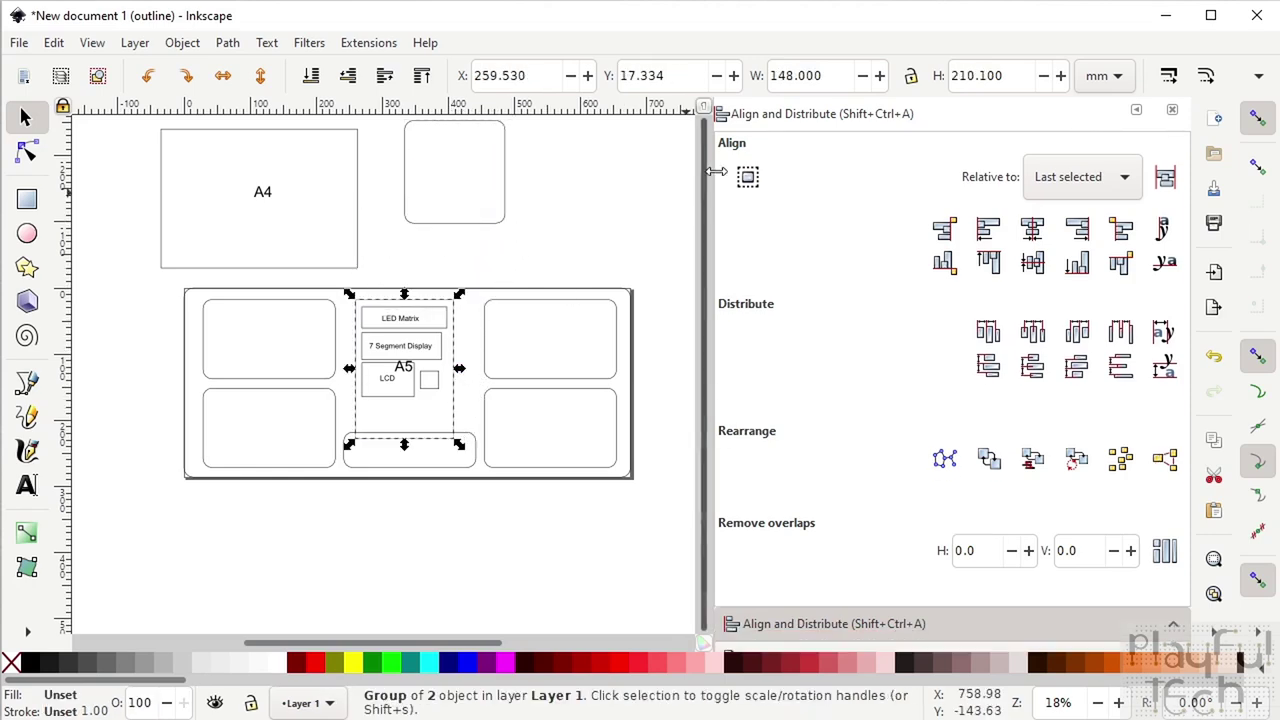
left_click(791, 77)
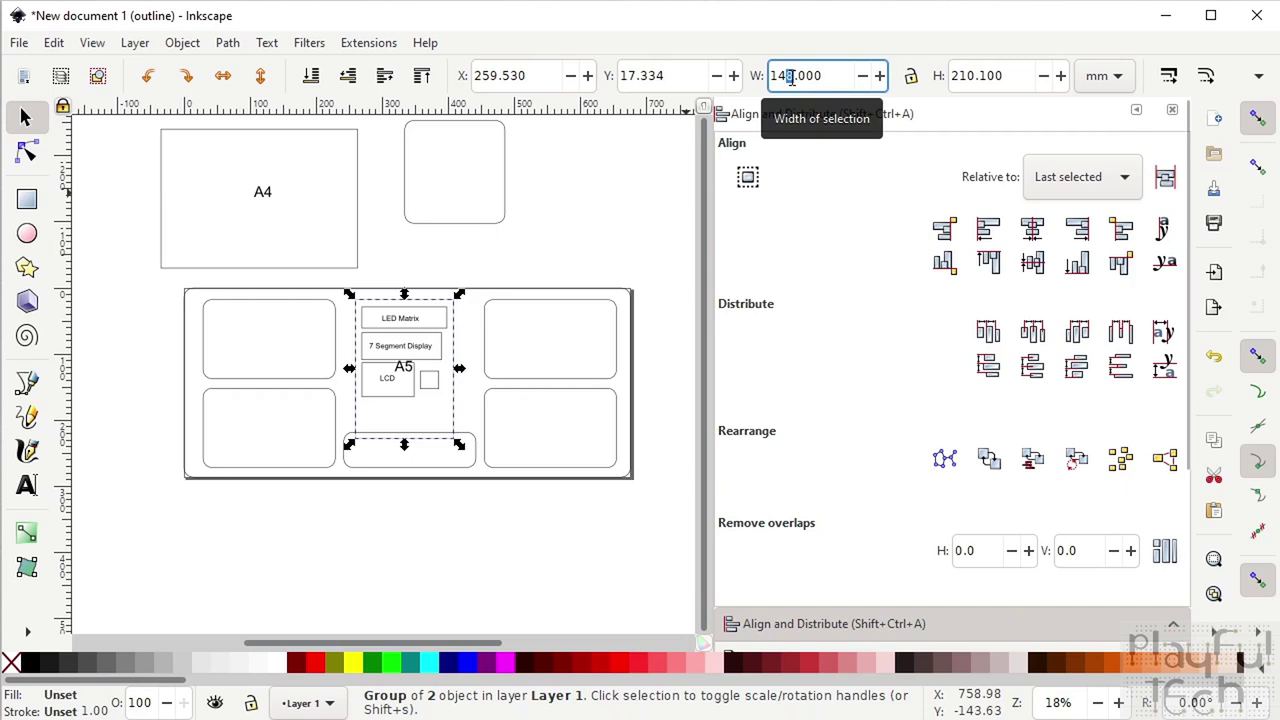
key("BackSpace")
type("6")
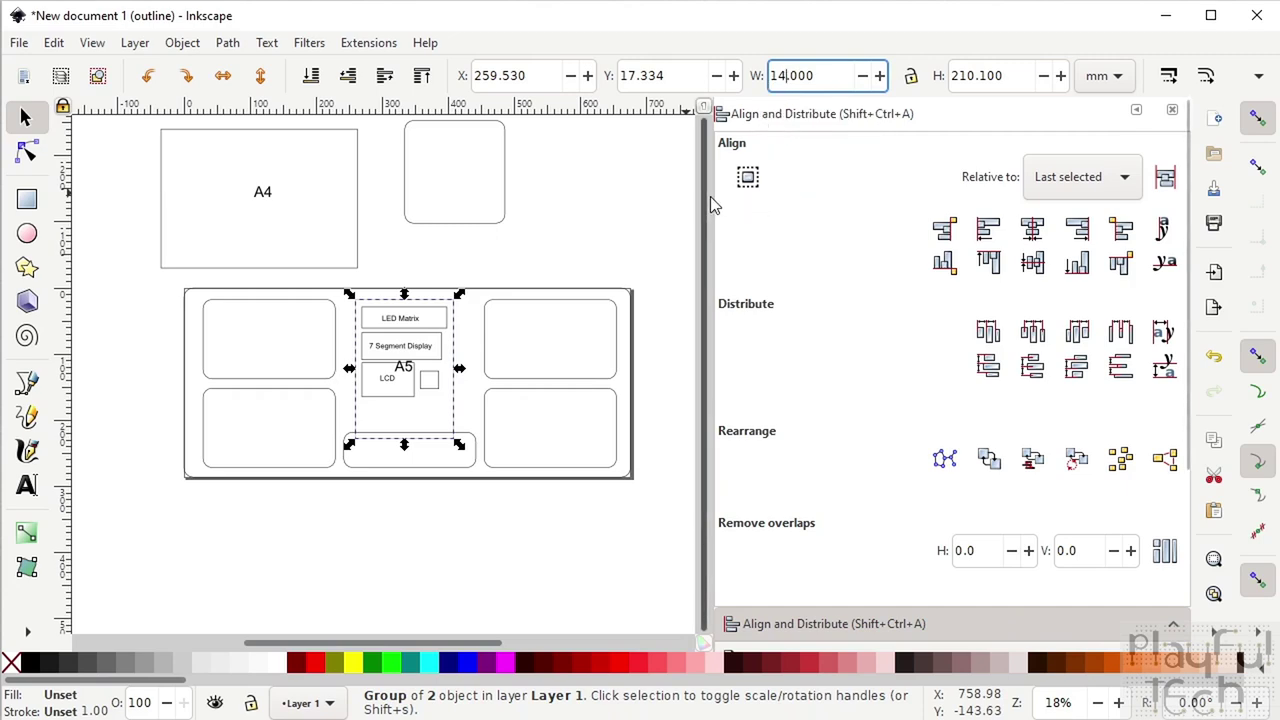
left_click(549, 200)
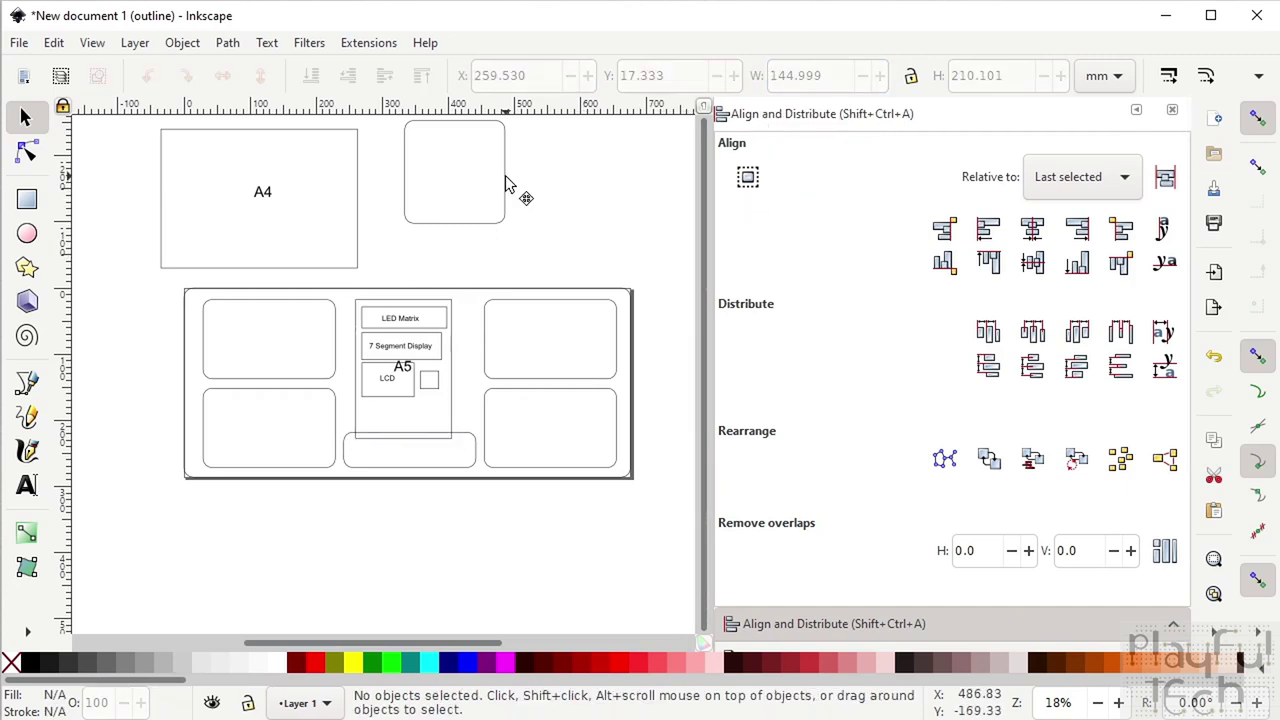
left_click(507, 181)
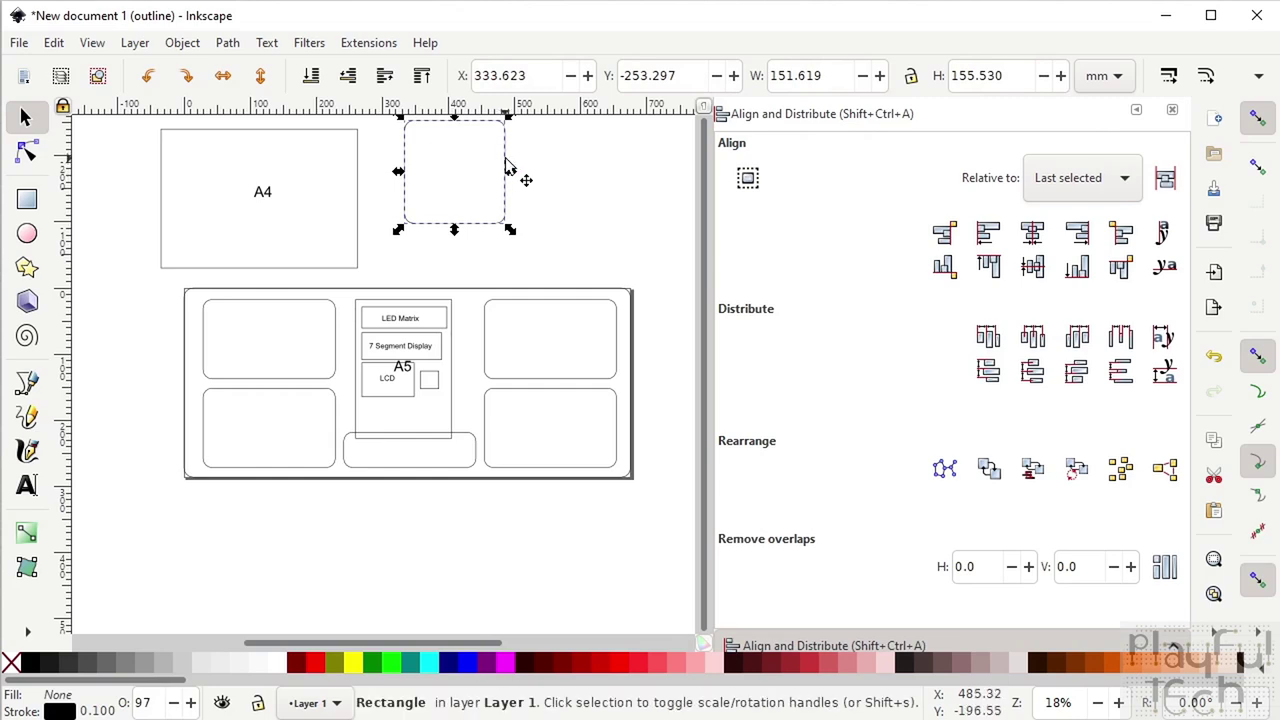
left_click(485, 322)
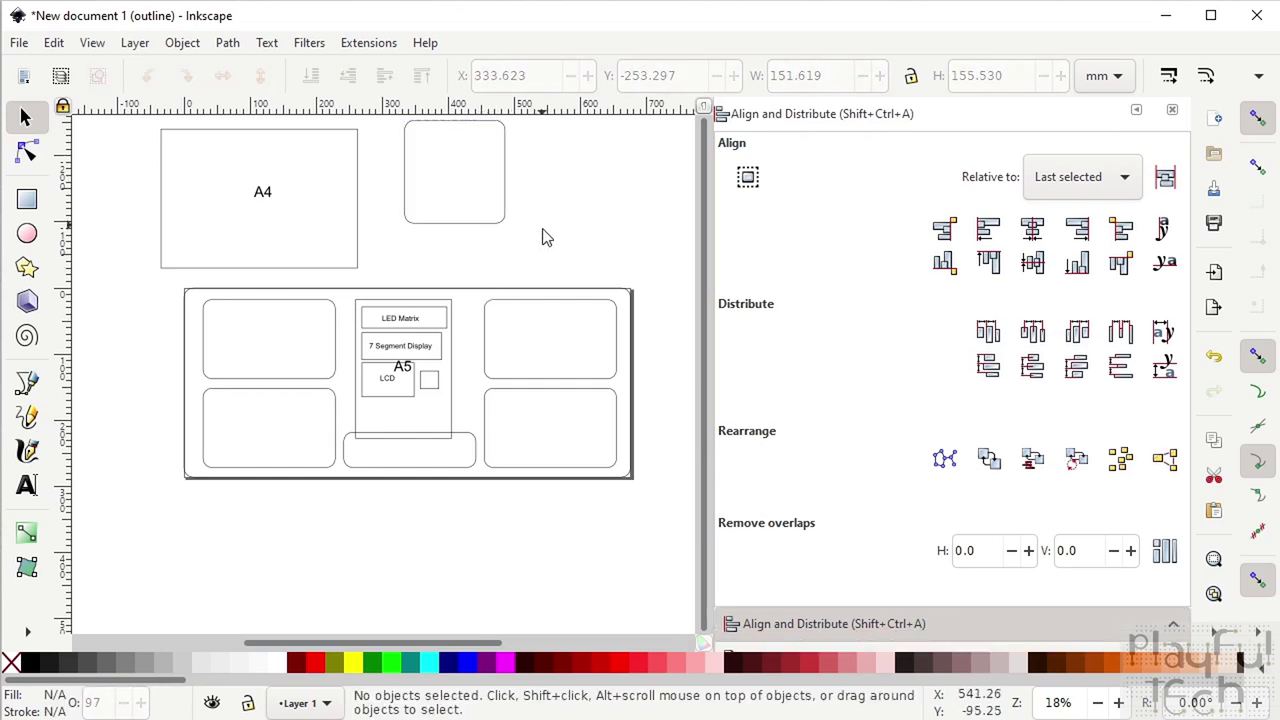
scroll(543, 238, "up", 1)
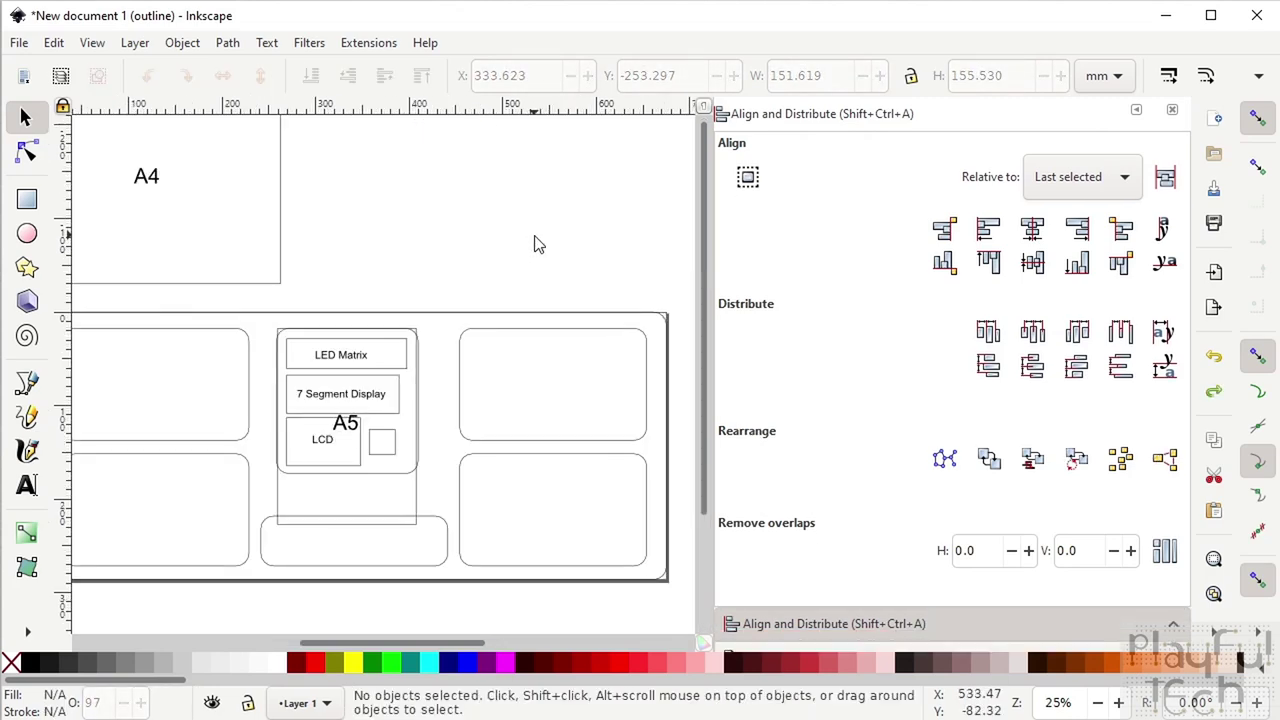
Move the A5 outline above the panel and set the LED Matrix frame width to 148 mm
left_click(420, 497)
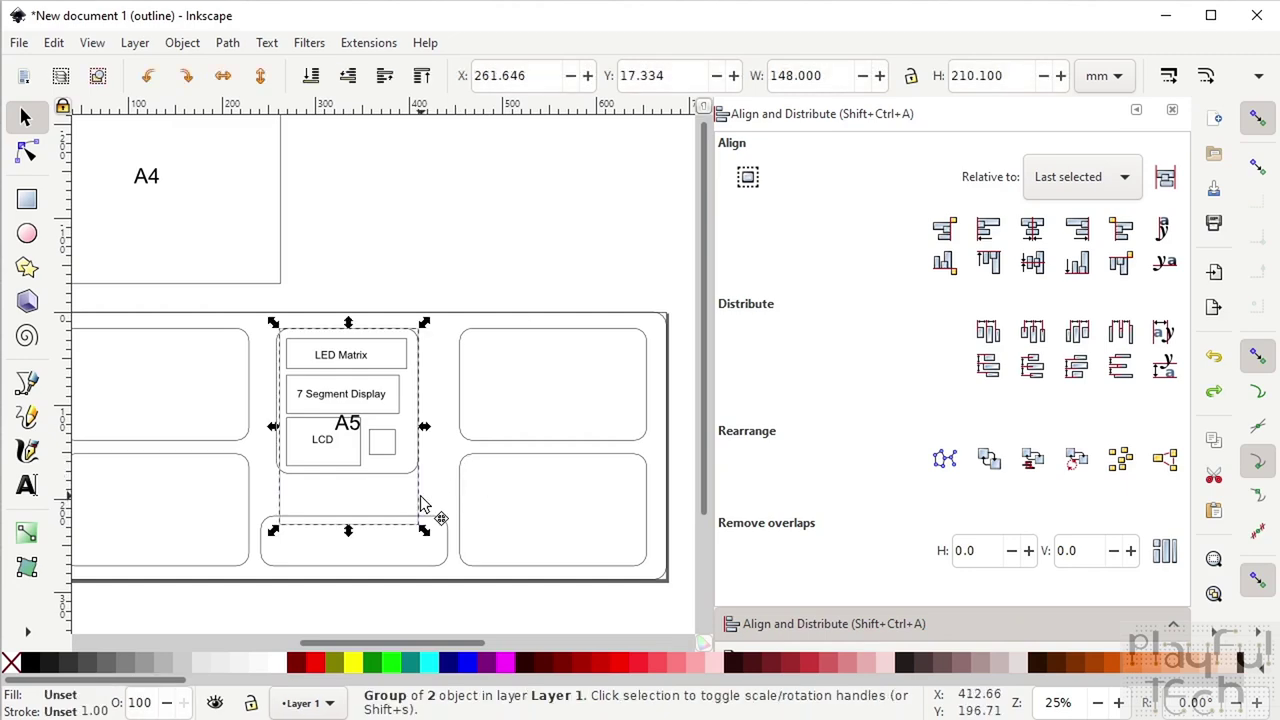
left_click_drag(420, 497, 519, 283)
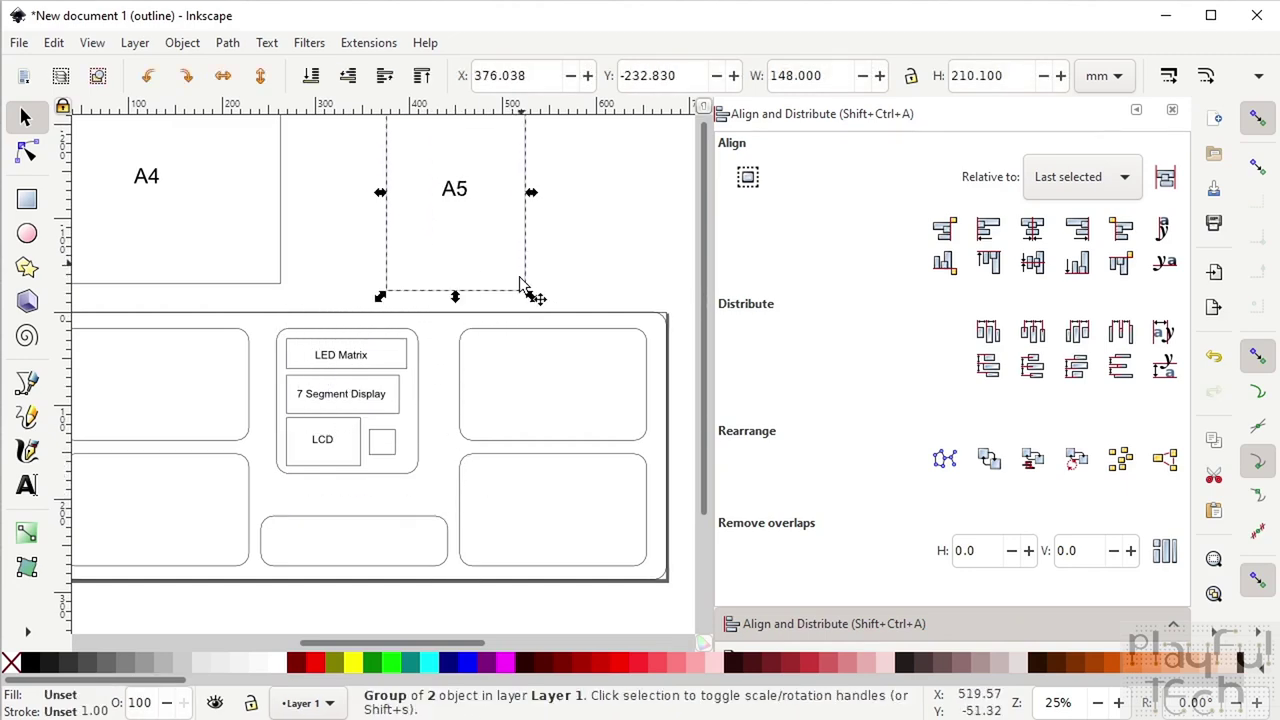
left_click(421, 457)
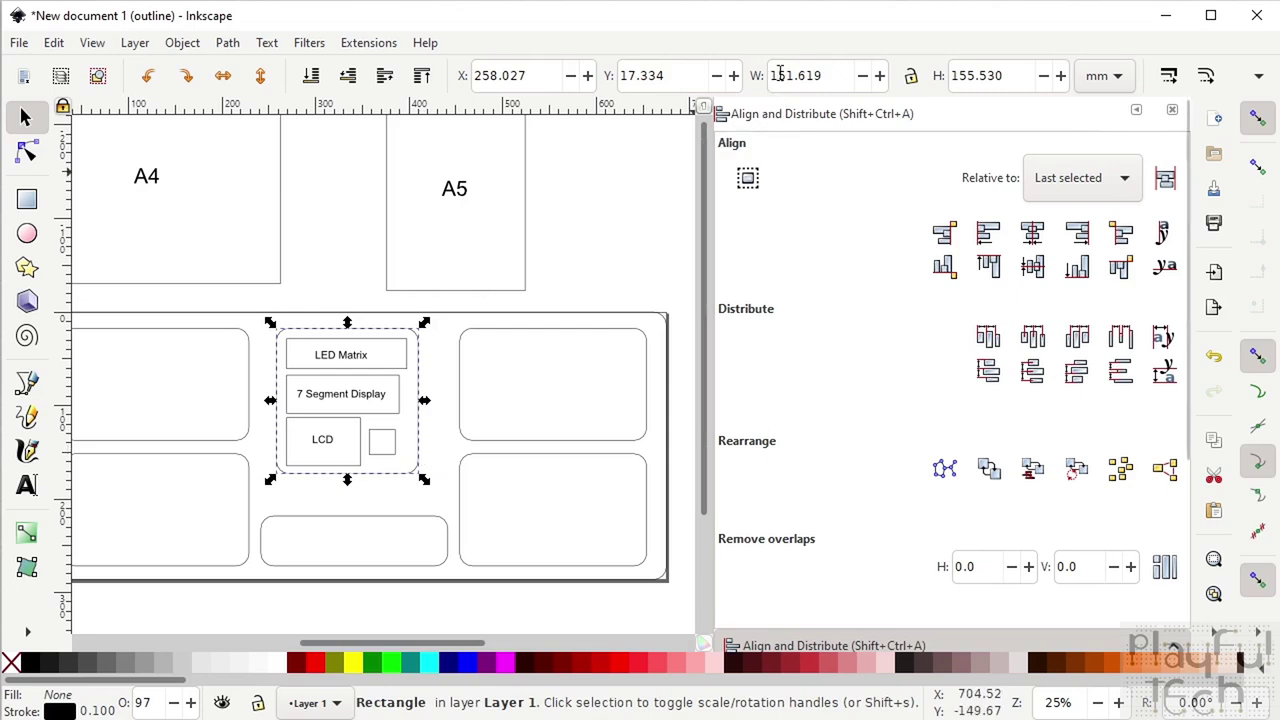
left_click_drag(778, 75, 847, 75)
type("48")
key("Return")
Zoom out and group the centre display block's five objects with Ctrl+G
left_click(578, 258)
left_click_drag(578, 258, 640, 281)
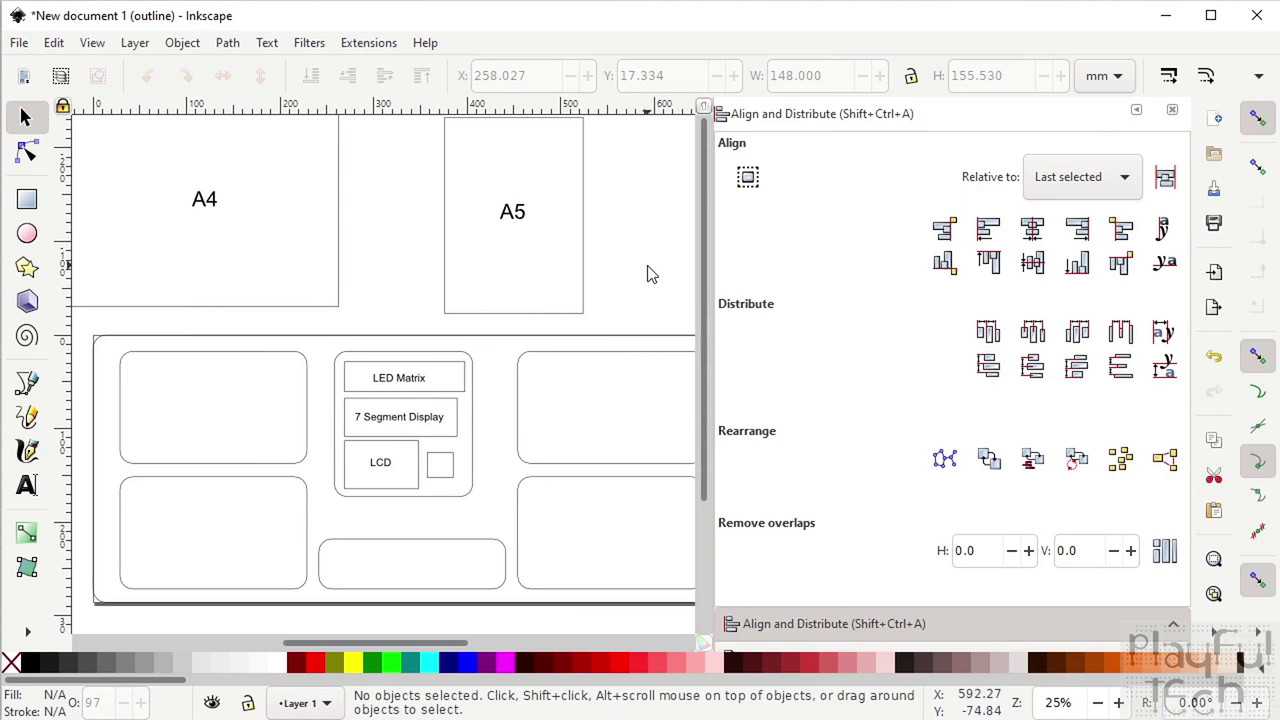
key("minus")
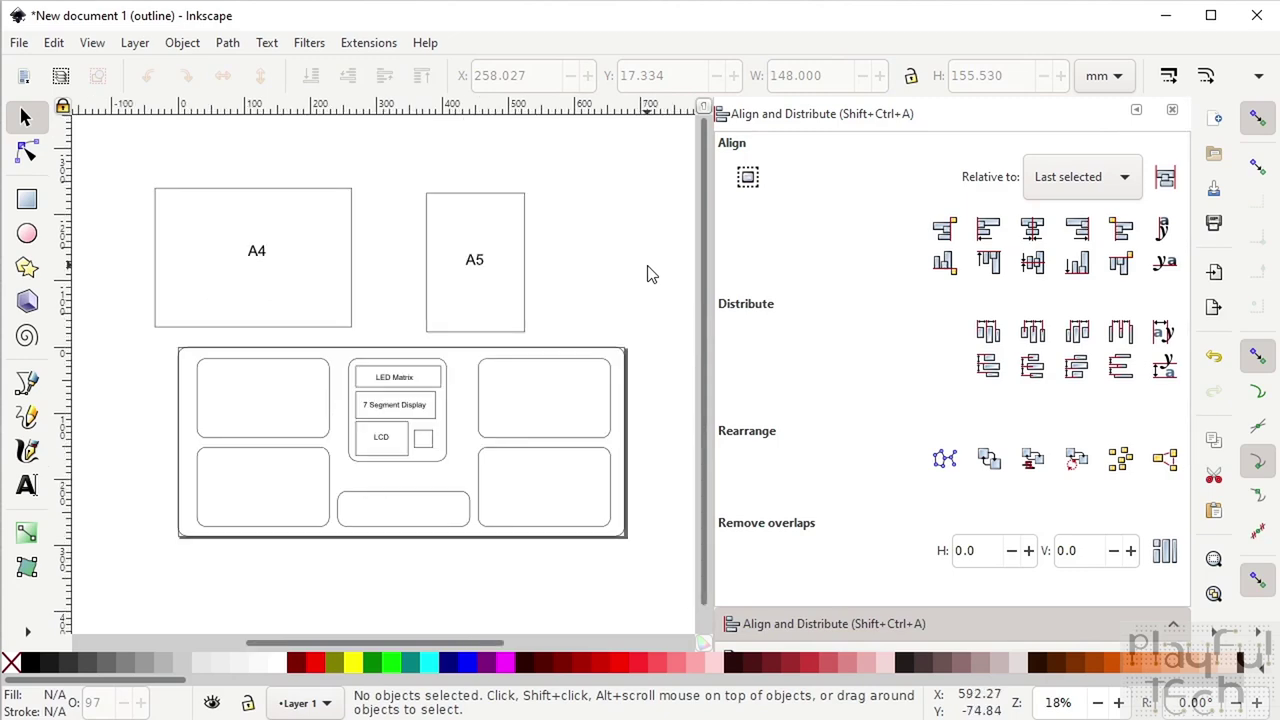
left_click_drag(459, 486, 340, 346)
right_click(394, 391)
key("ctrl+g")
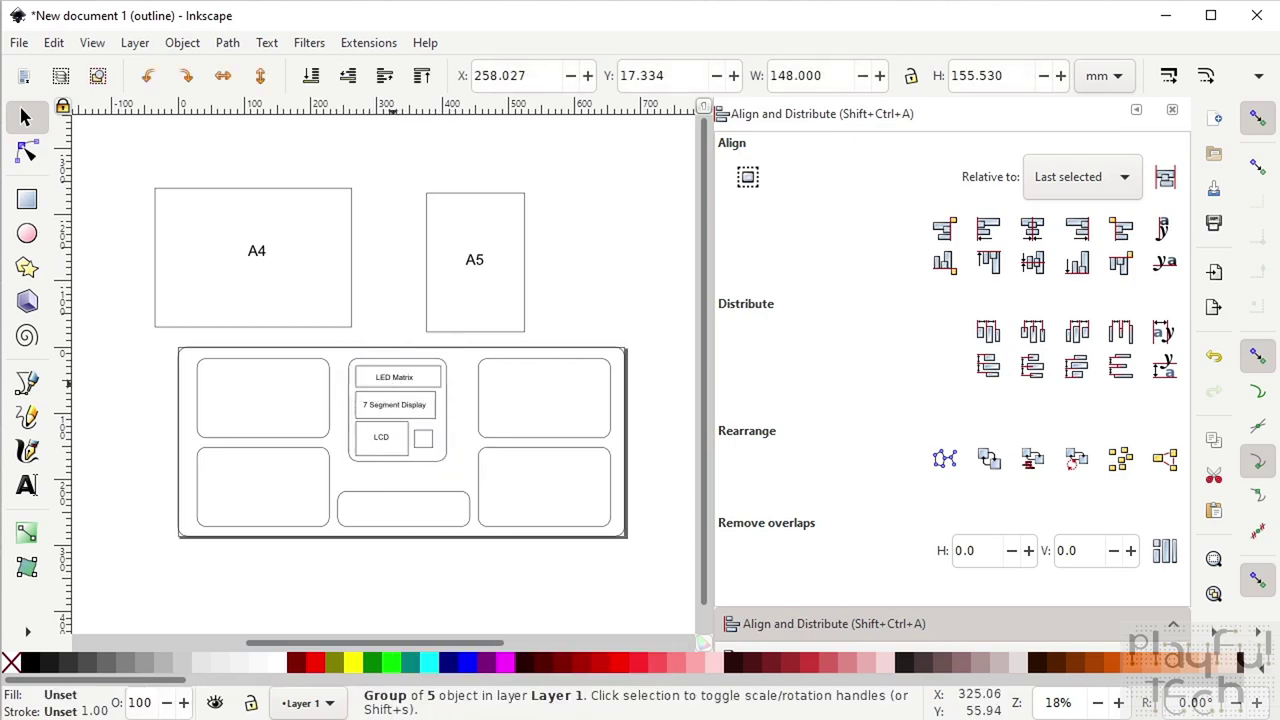
left_click(502, 590)
Centre the display block group horizontally relative to the page
left_click(434, 408)
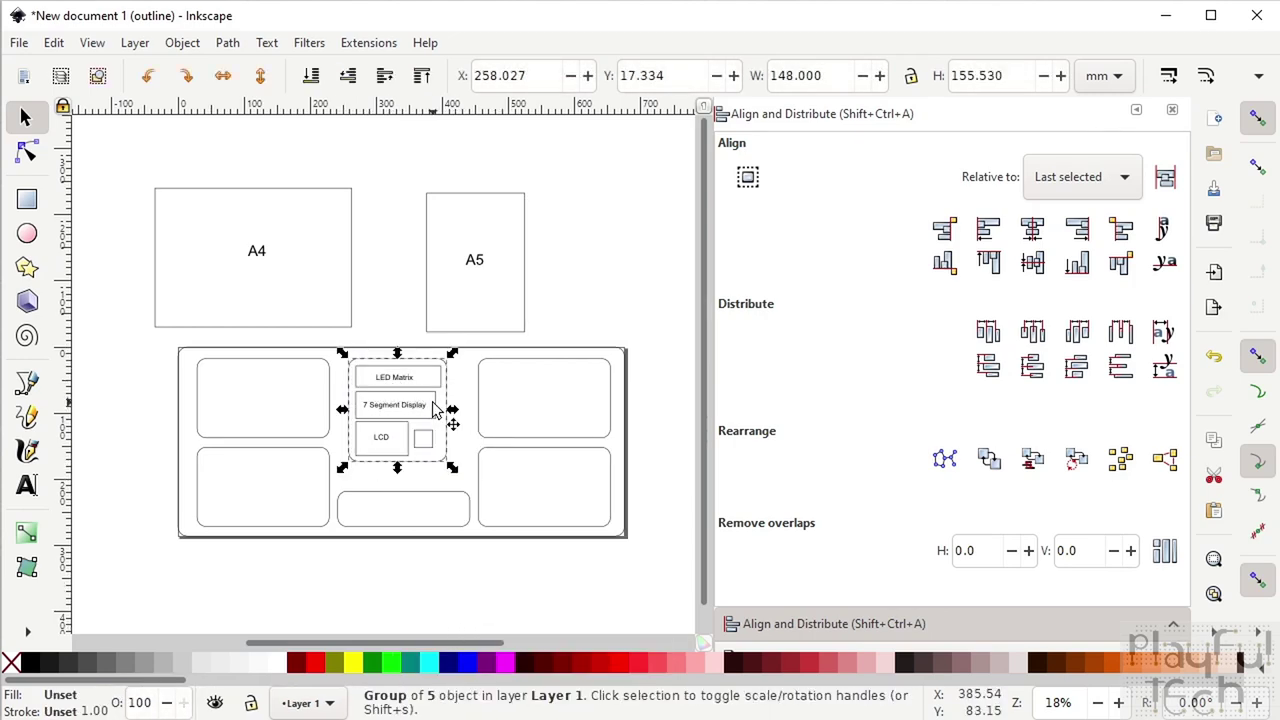
left_click(1133, 175)
left_click(1065, 289)
left_click(1032, 229)
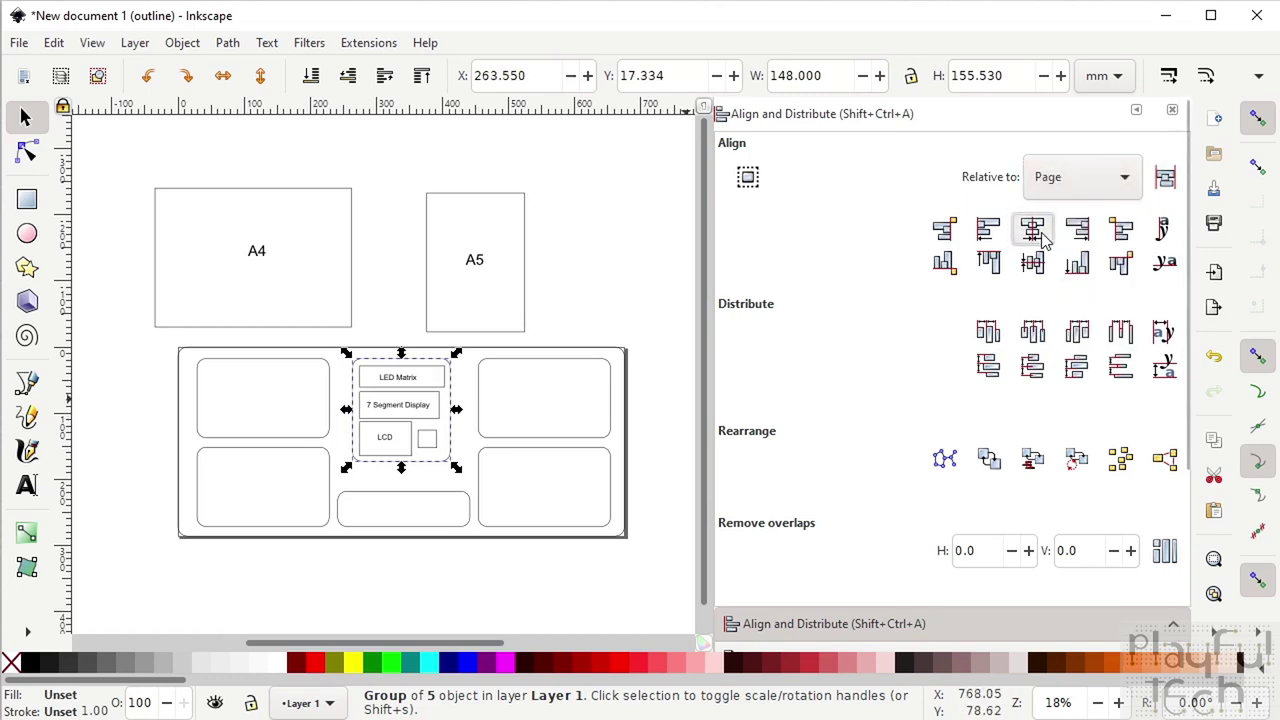
left_click(588, 416)
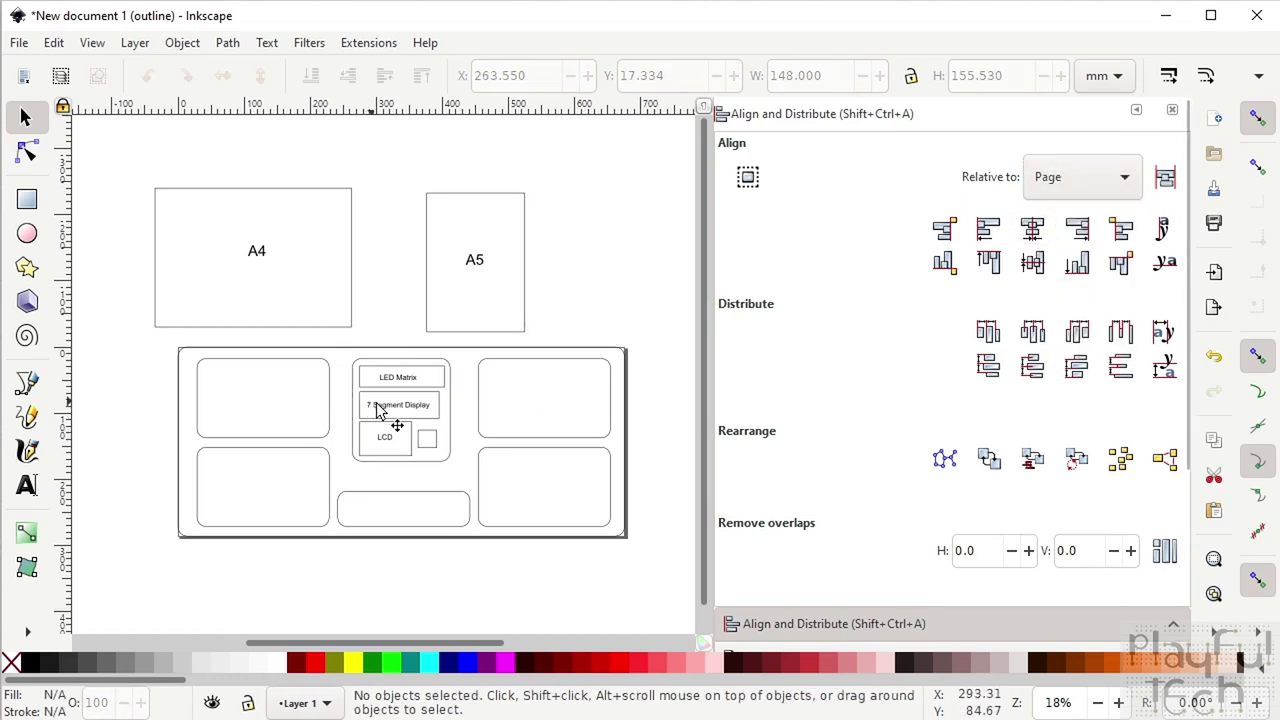
Distribute the centres of the two top button boxes and the display group evenly across
left_click(331, 376)
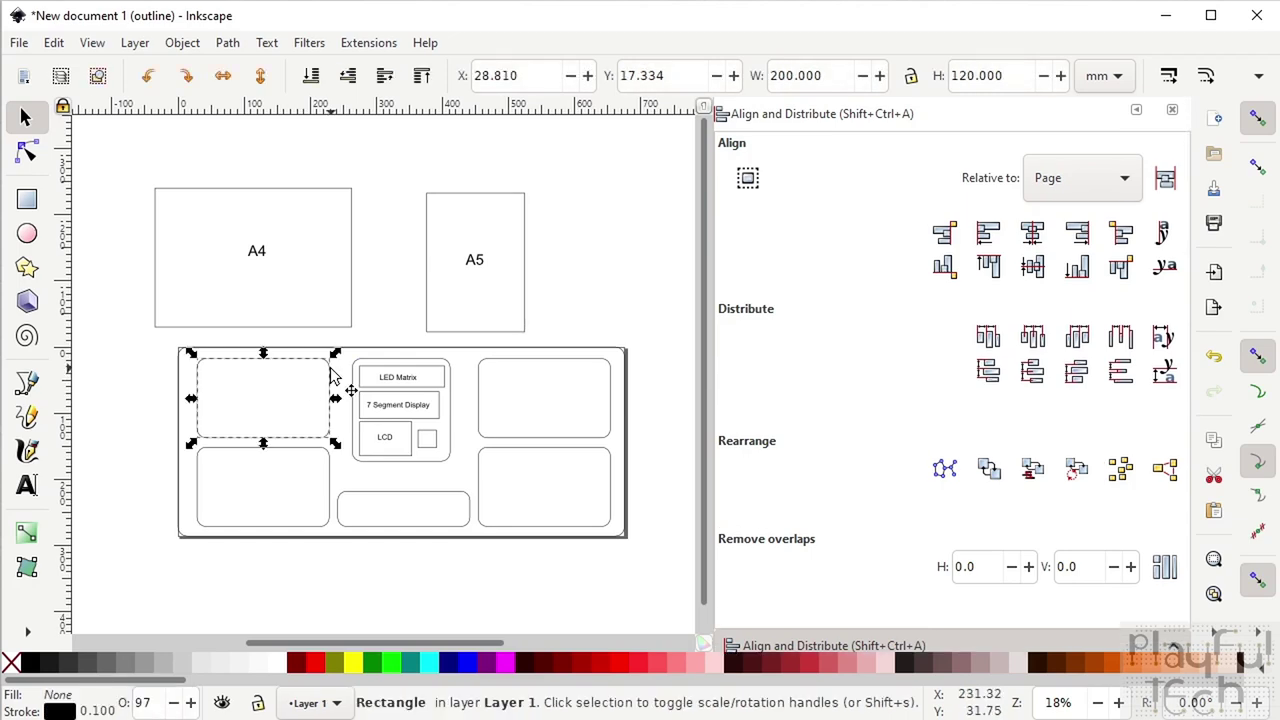
left_click(480, 381, "shift")
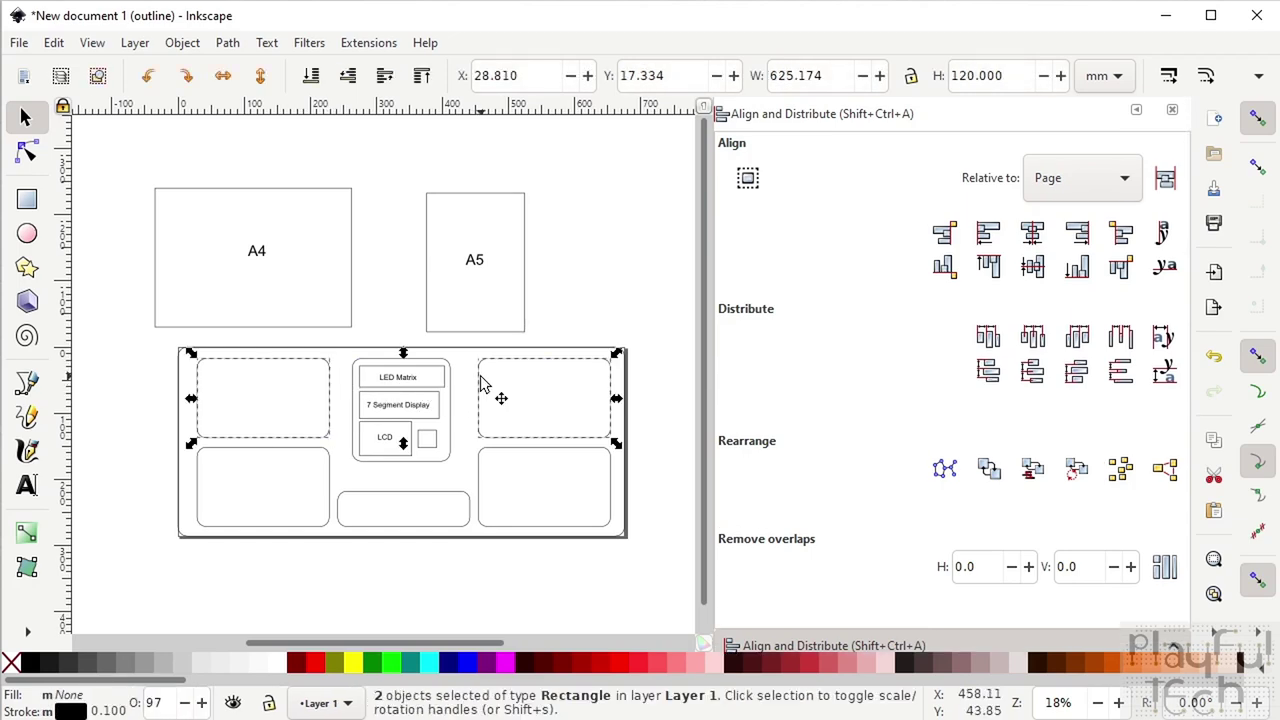
left_click(451, 399, "shift")
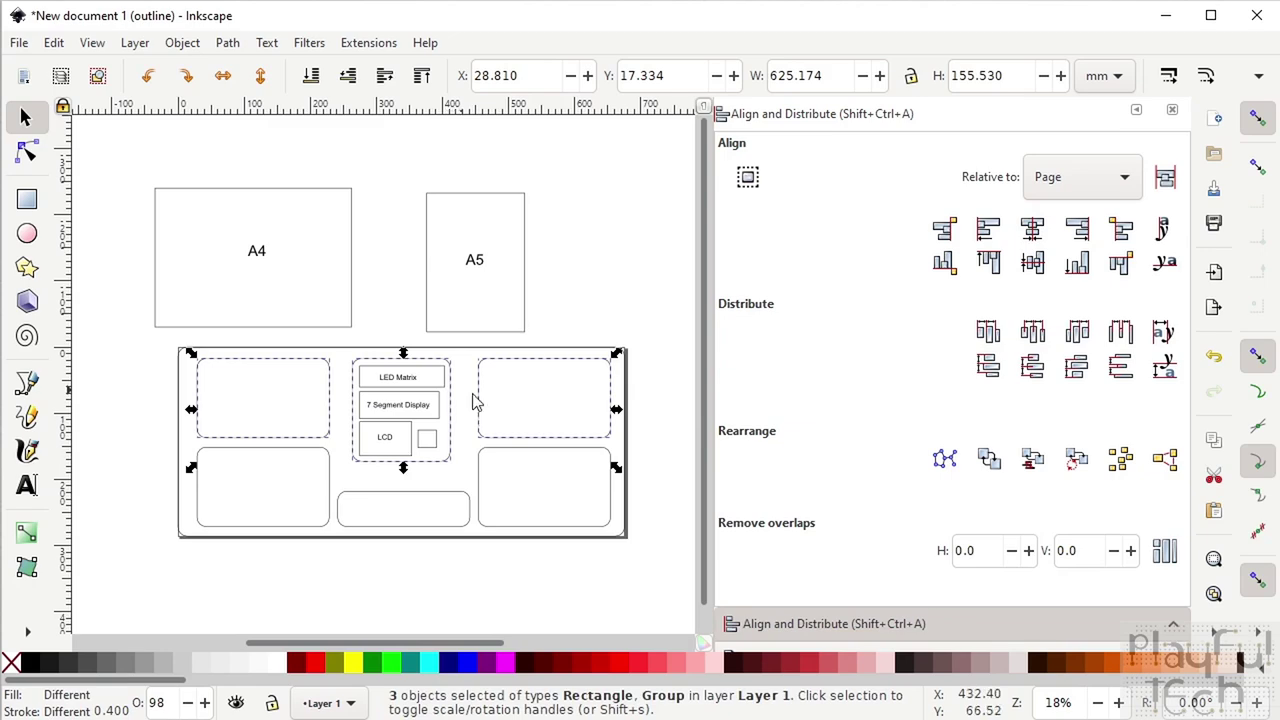
left_click(1040, 334)
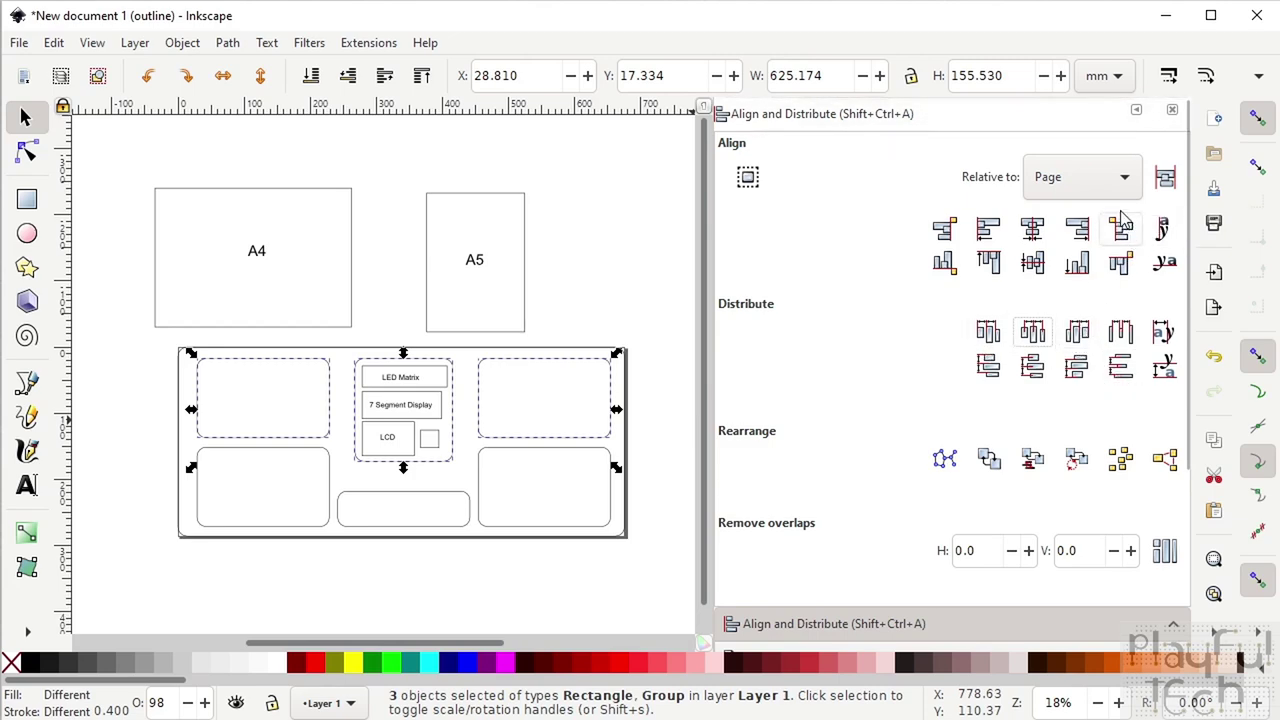
left_click(1165, 177)
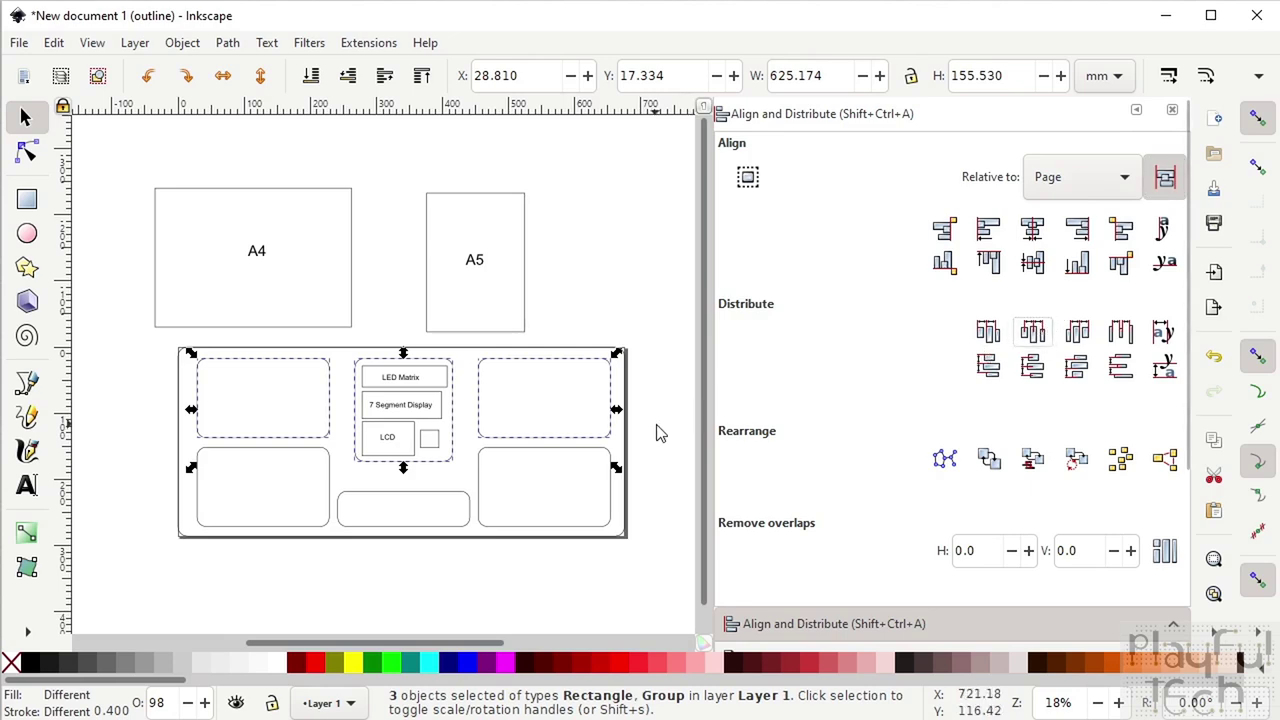
left_click(634, 503)
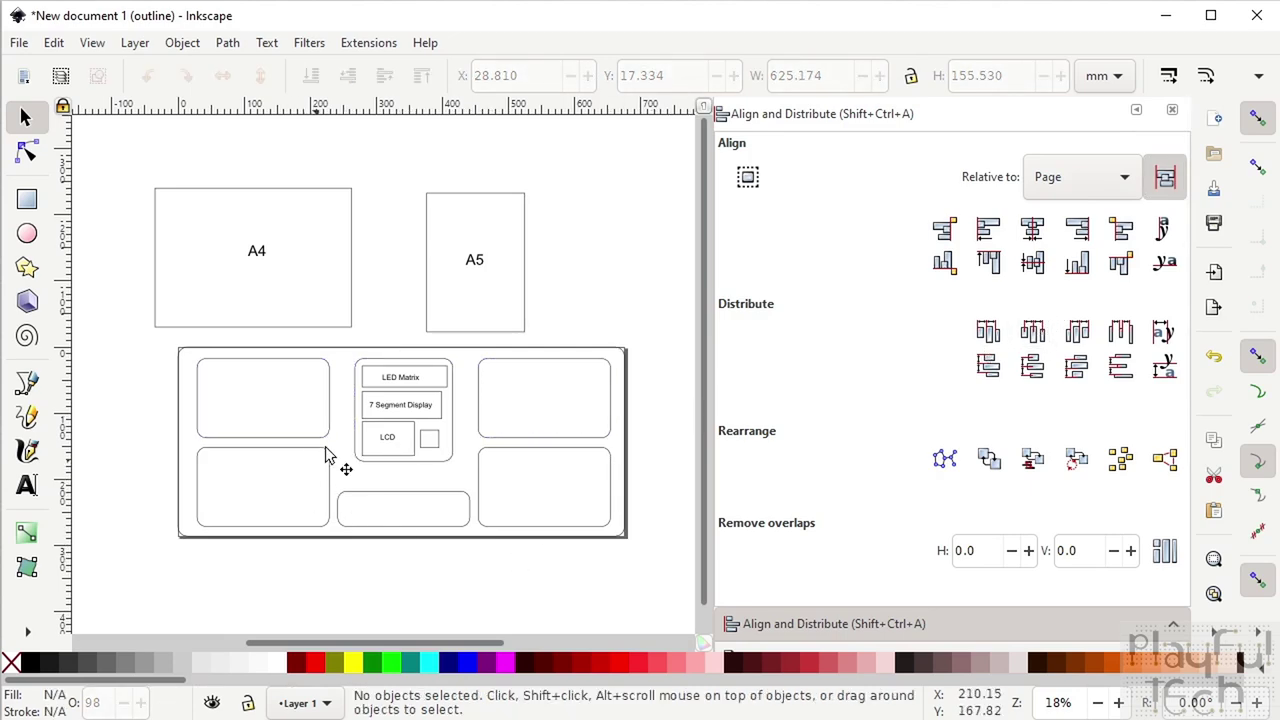
Shrink the bottom box to about 148 mm wide using its scale handles
left_click(418, 500)
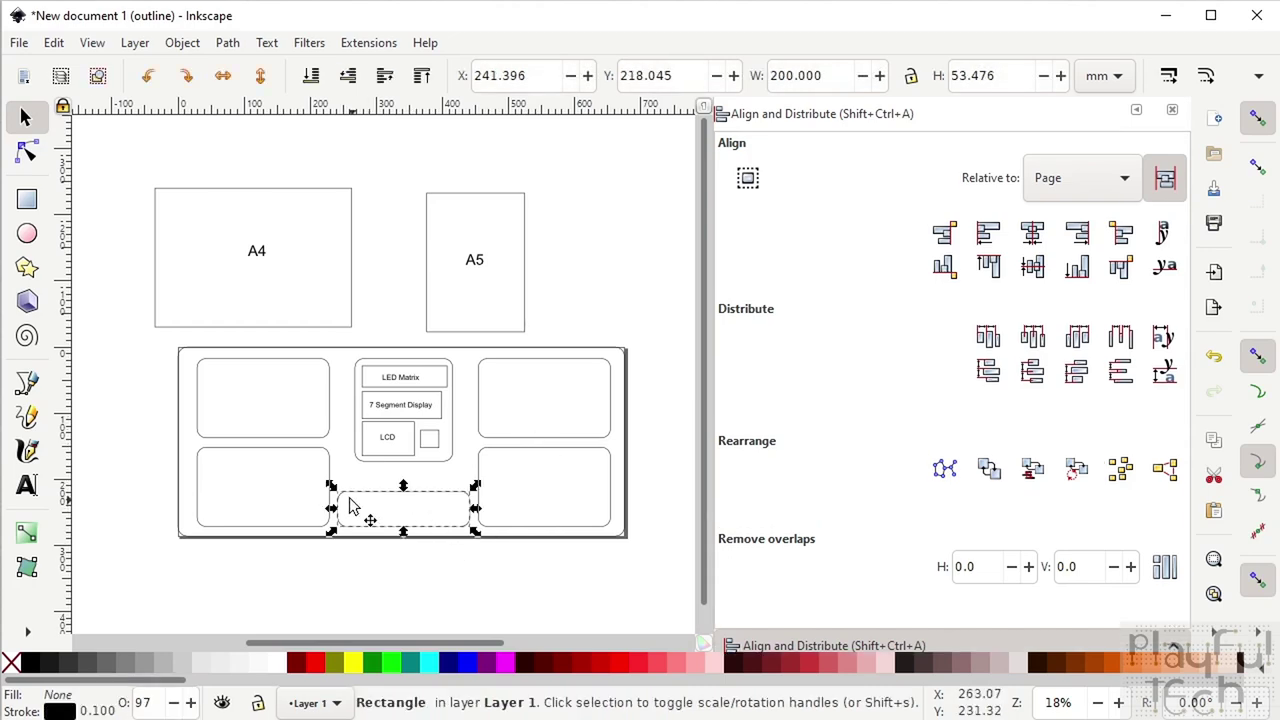
left_click_drag(331, 487, 350, 455)
left_click_drag(474, 457, 406, 476)
left_click(421, 581)
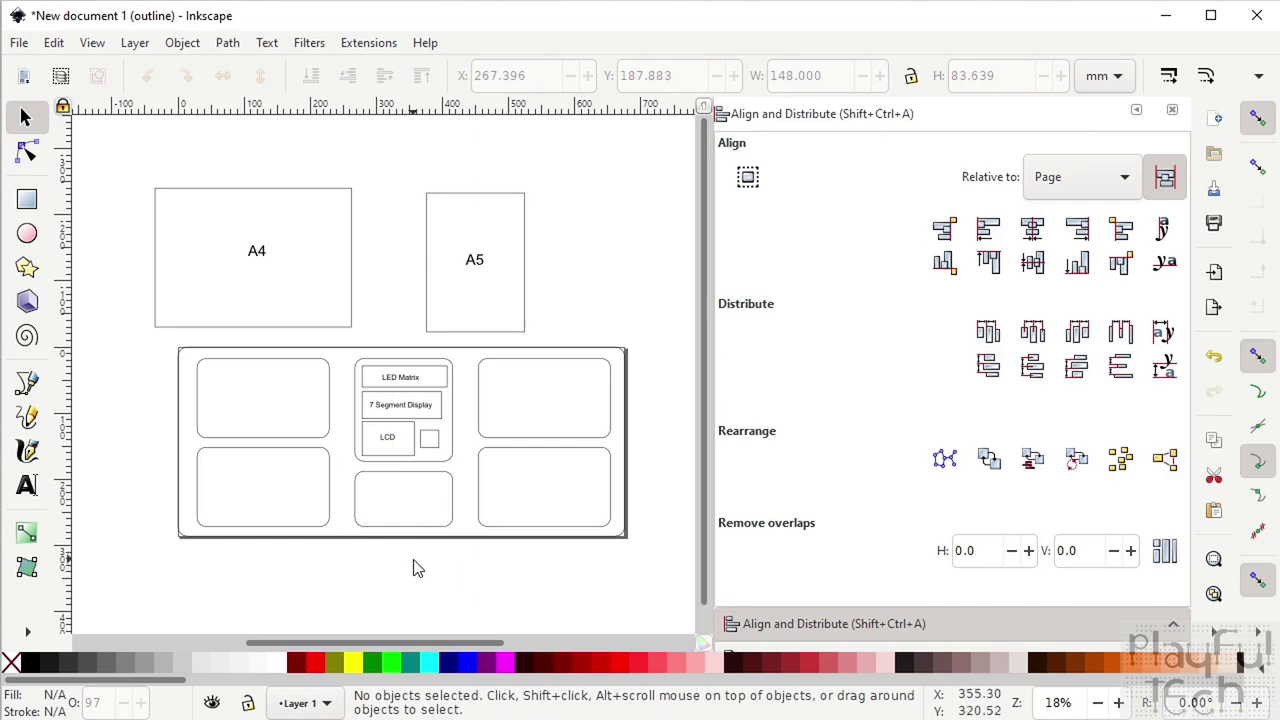
Rotate the A5 outline upright to 148 × 210.1 mm and place it beside A4
left_click(350, 268)
left_click(536, 245)
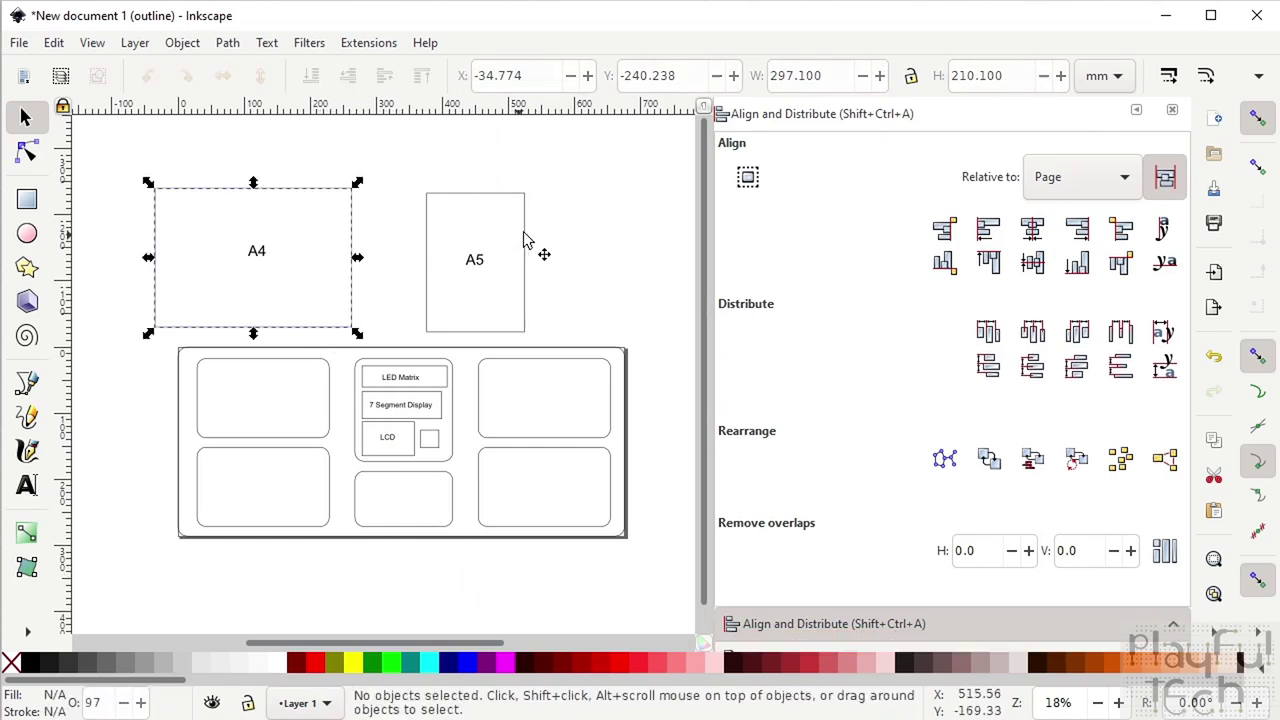
left_click(525, 235)
left_click(528, 228)
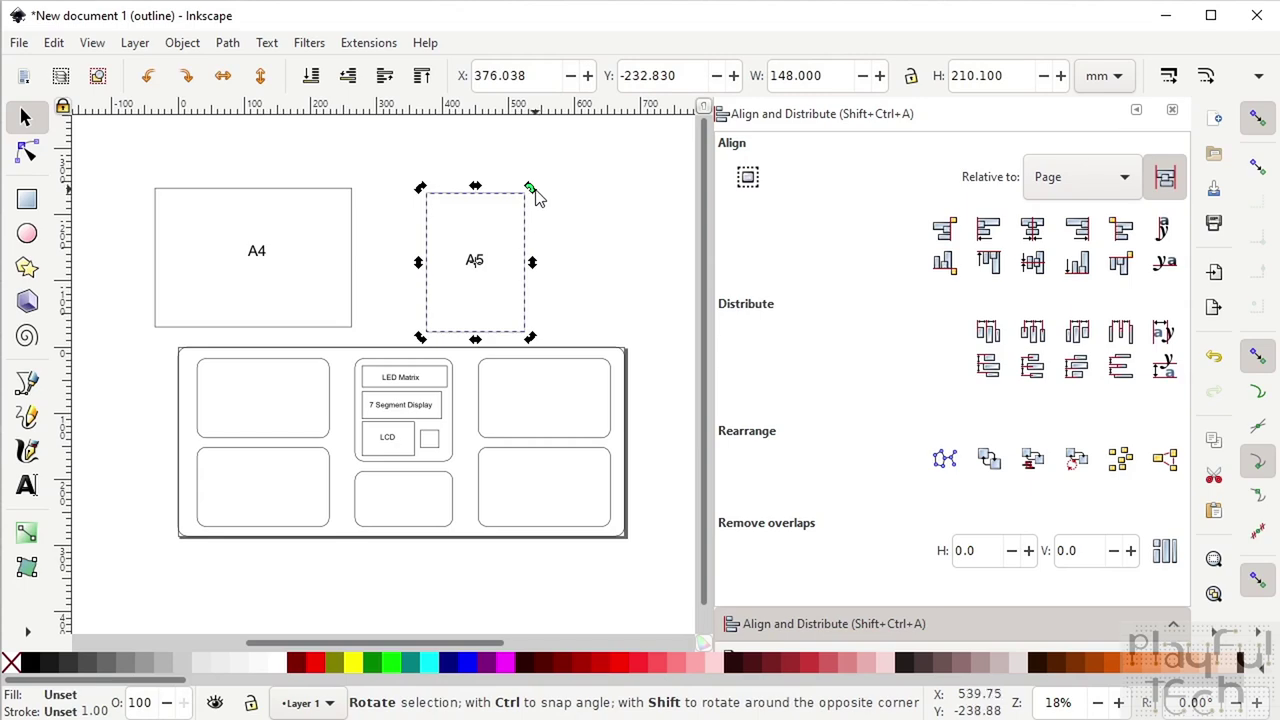
left_click_drag(535, 195, 602, 336)
left_click(603, 267)
left_click_drag(548, 244, 631, 197)
left_click(577, 283)
left_click(560, 382)
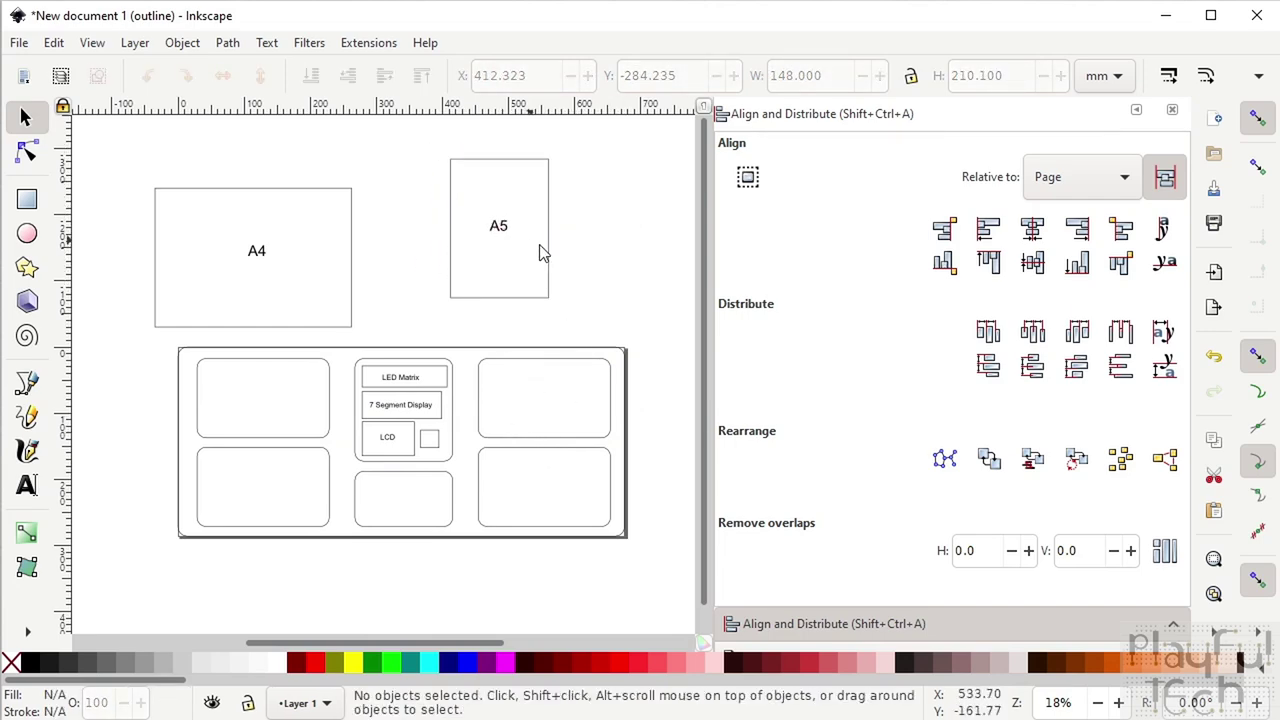
left_click_drag(551, 268, 480, 309)
left_click(554, 414)
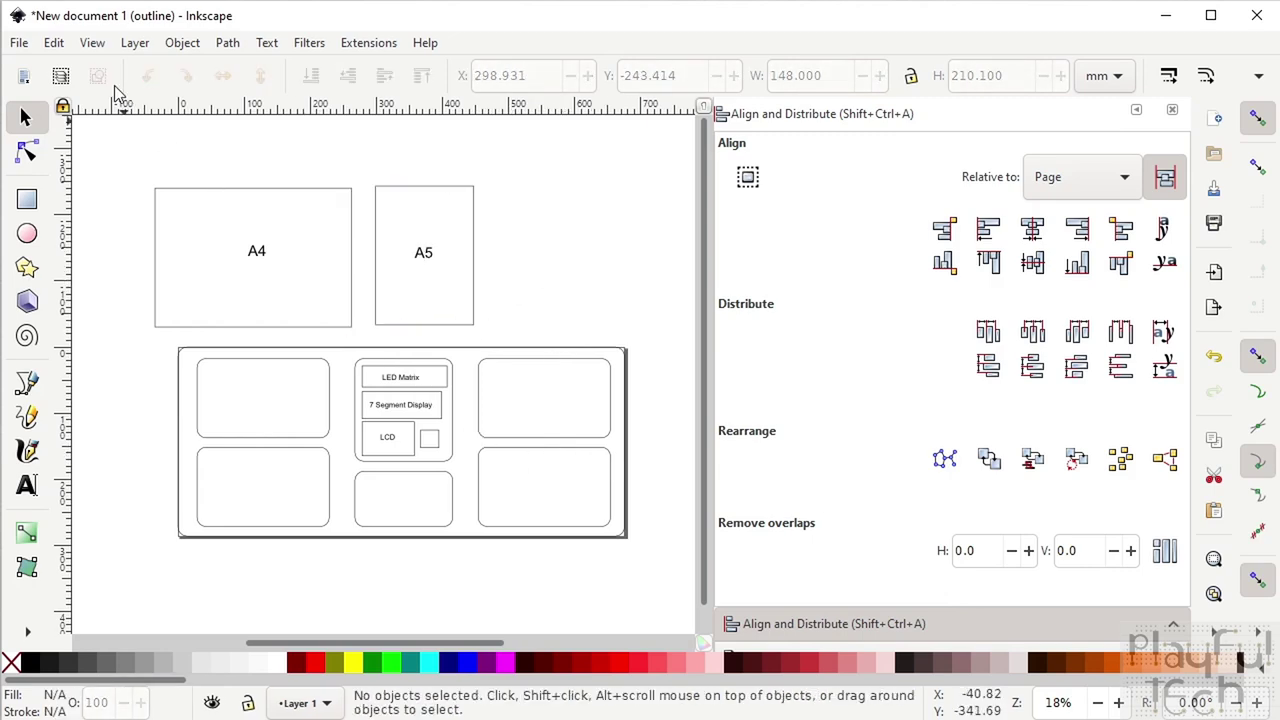